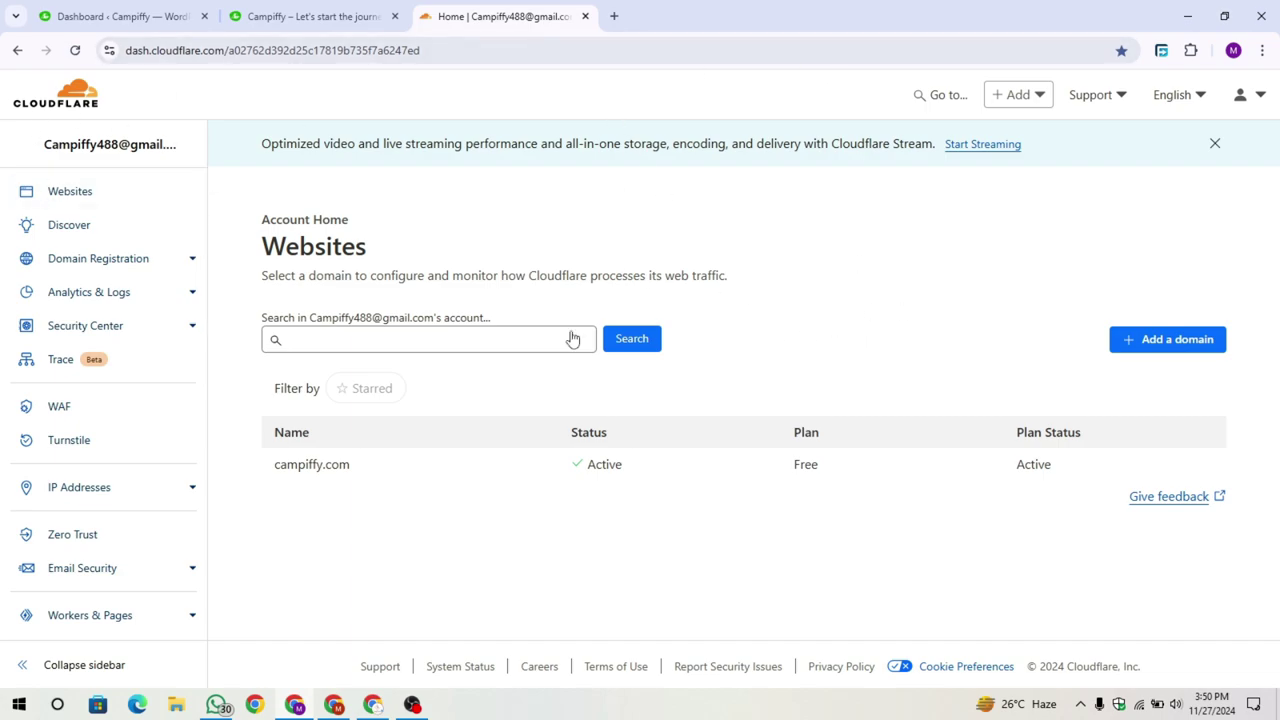
Open the DNS records of the campiffy.com domain
click(308, 464)
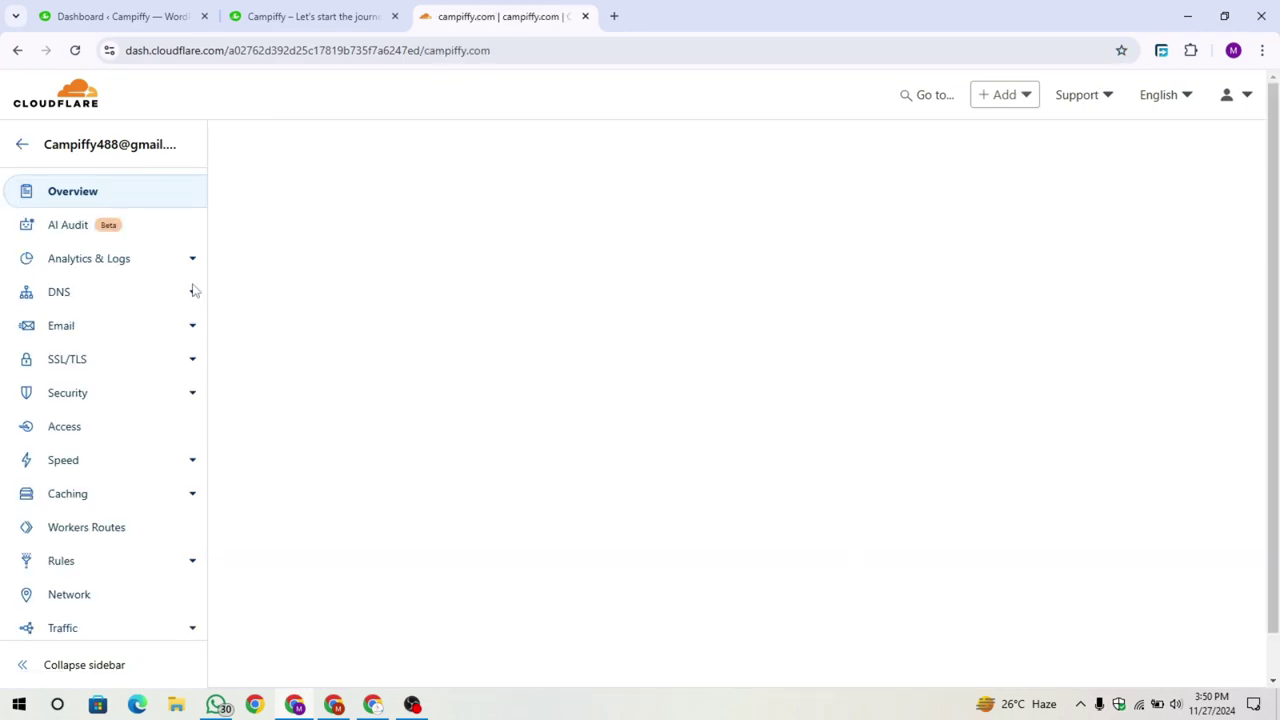
click(84, 296)
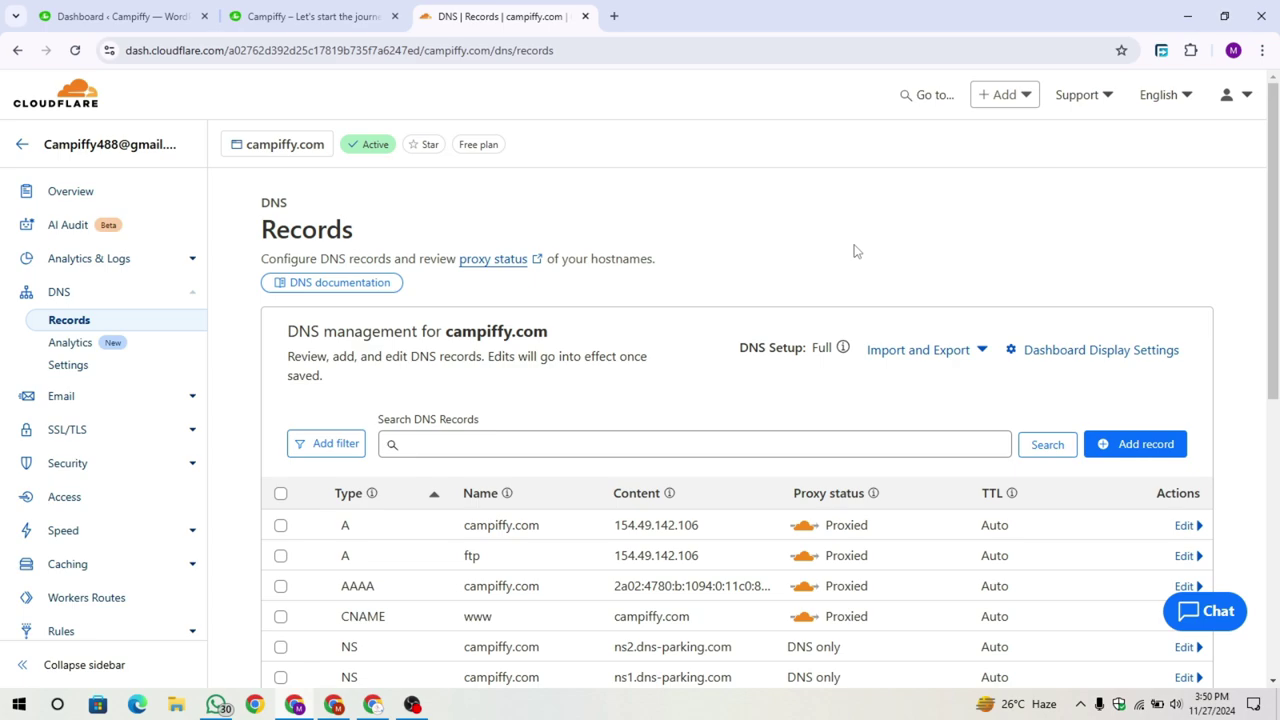
scroll(860, 255, down, 2)
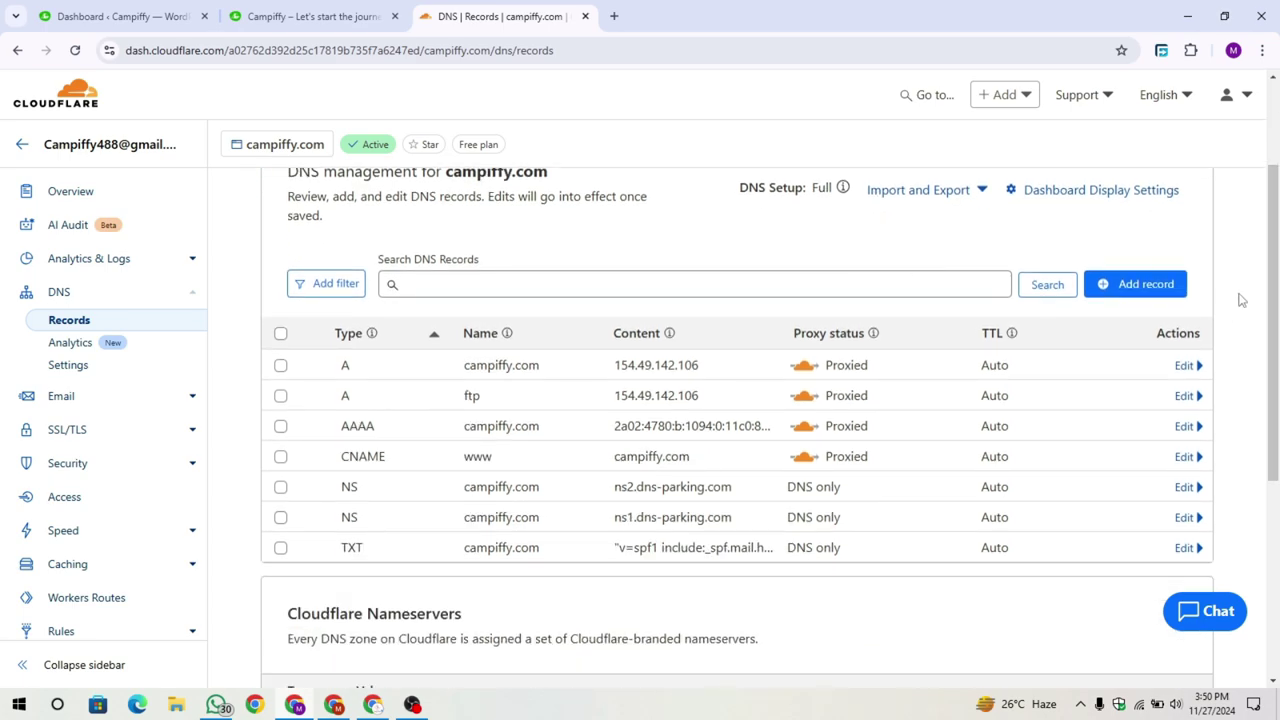
Reload the live campiffy.com site and look over its home page to check that it loads
click(290, 16)
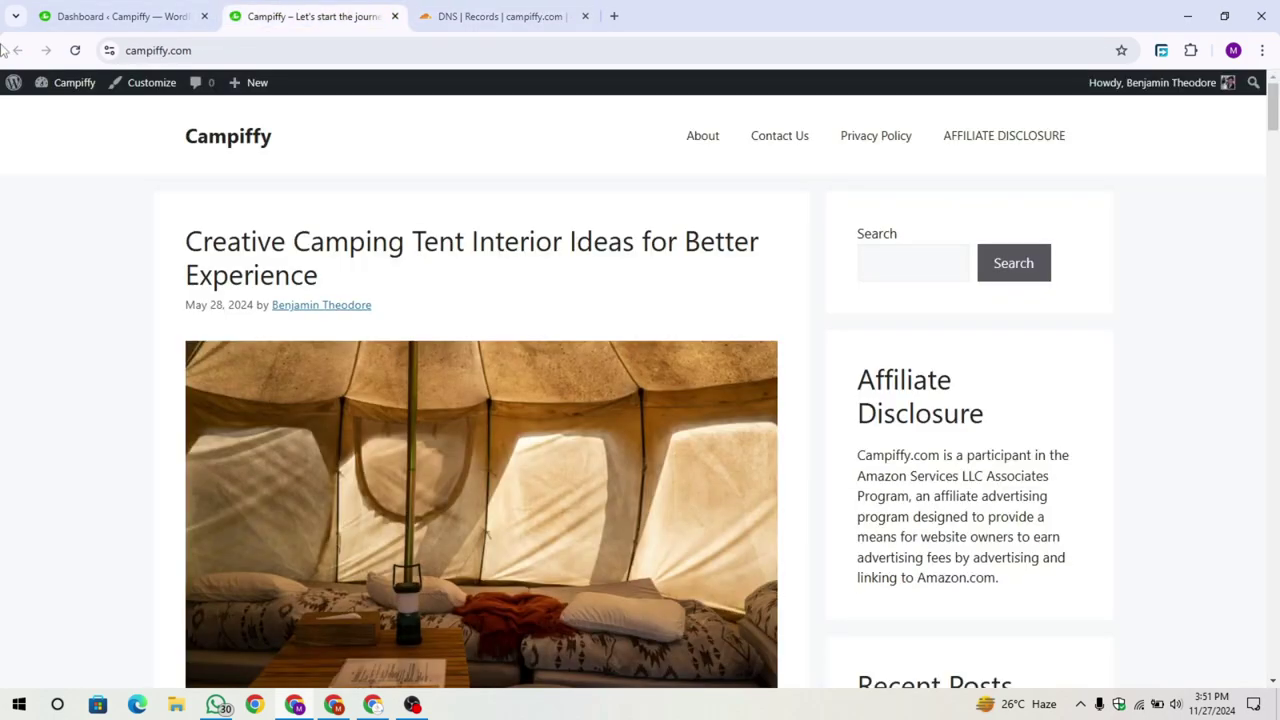
click(75, 50)
scroll(817, 451, down, 7)
scroll(797, 429, up, 7)
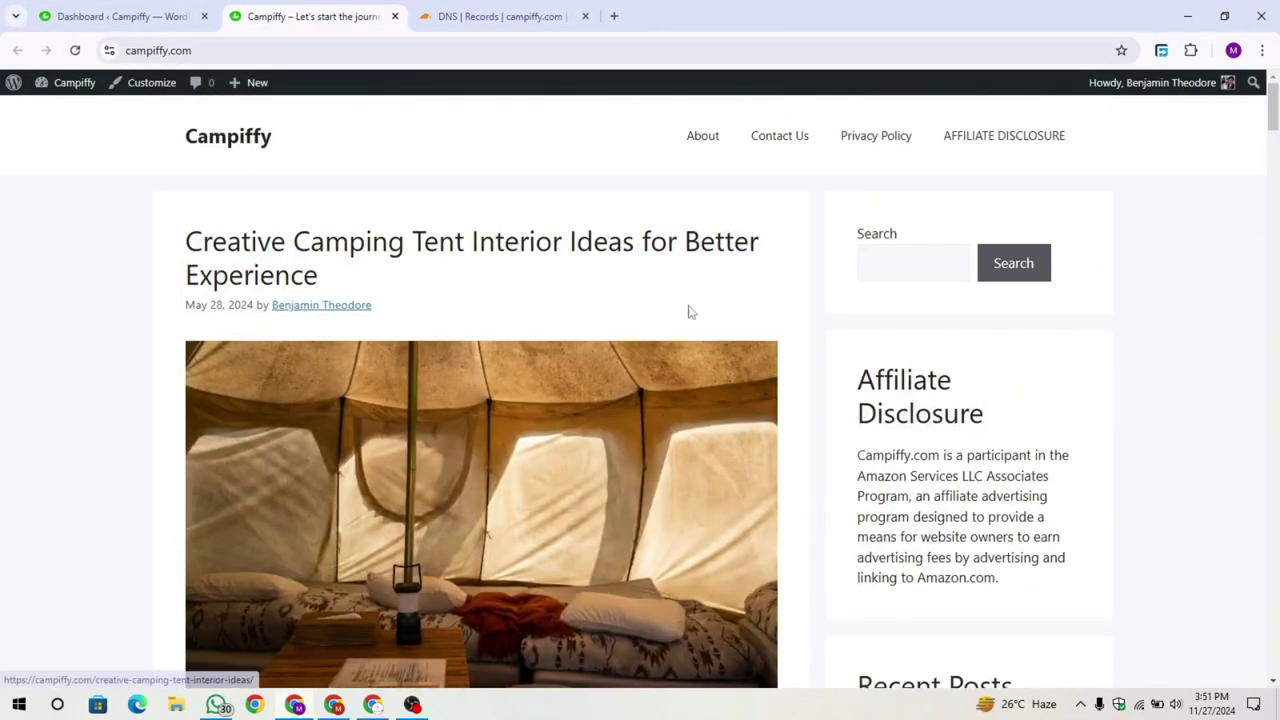
Delete all DNS records of campiffy.com in Cloudflare, entering DELETE as the confirmation text
click(478, 16)
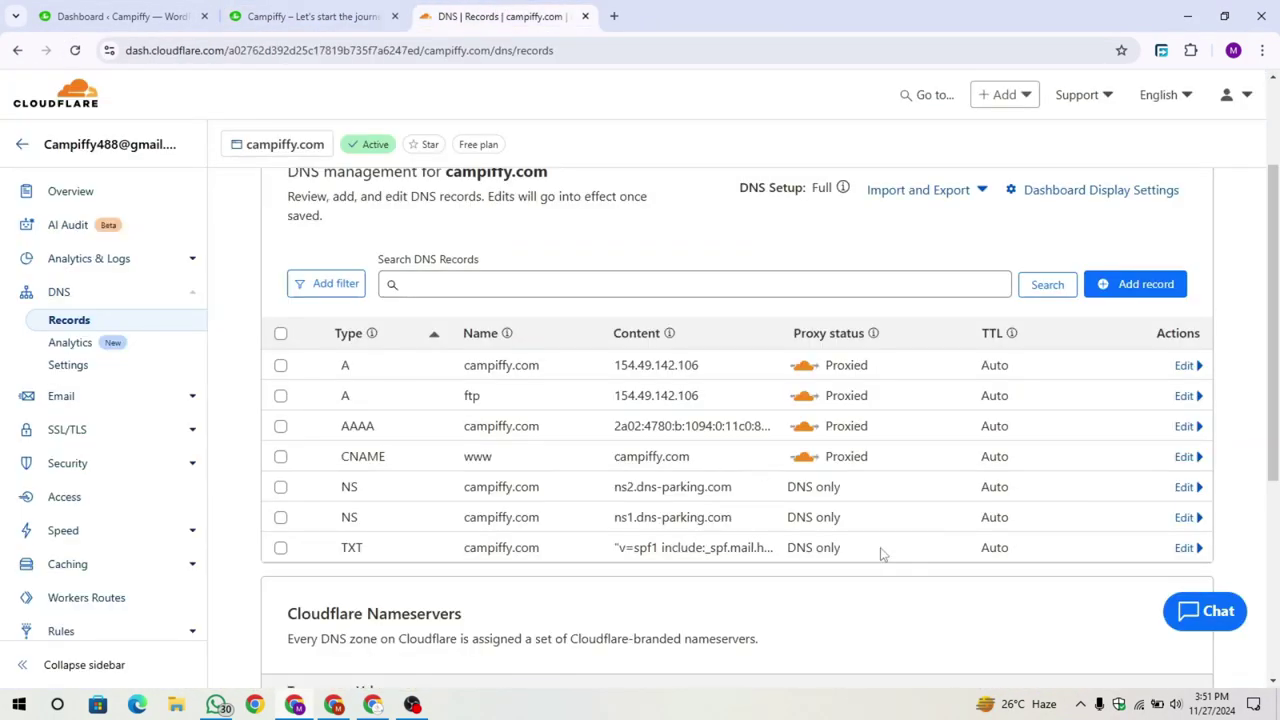
click(282, 336)
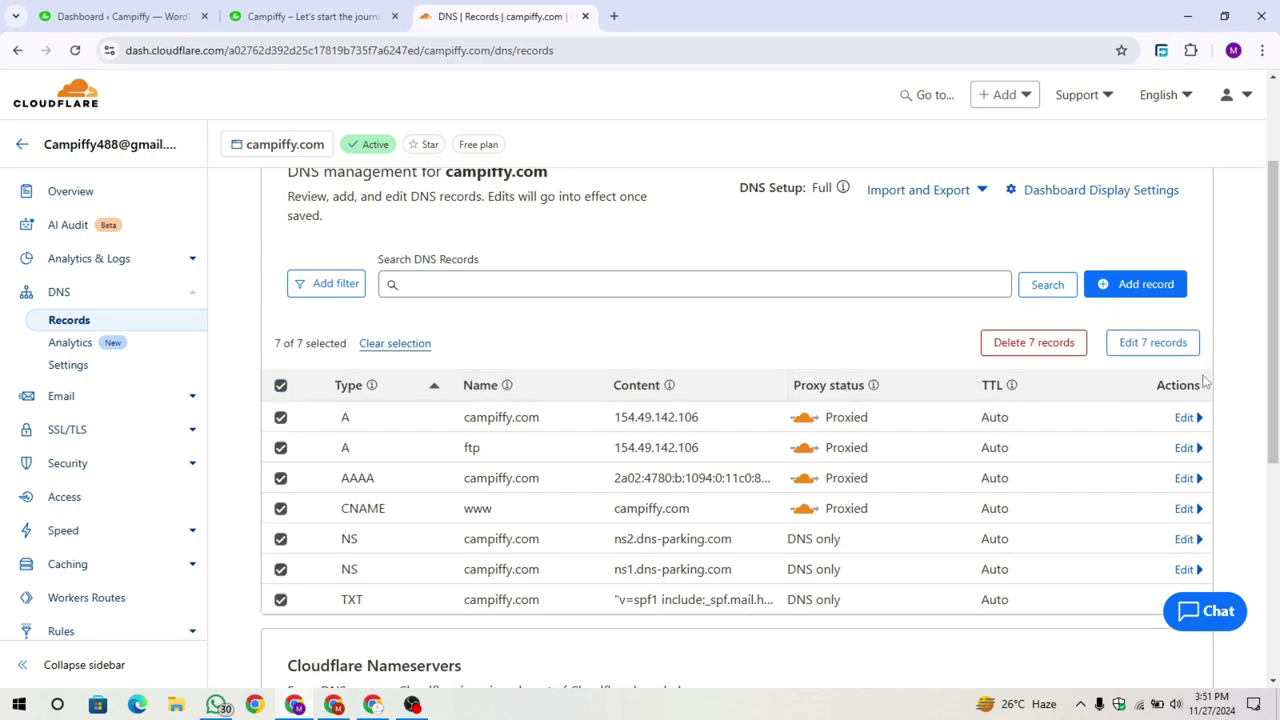
click(1034, 342)
text(DELETE)
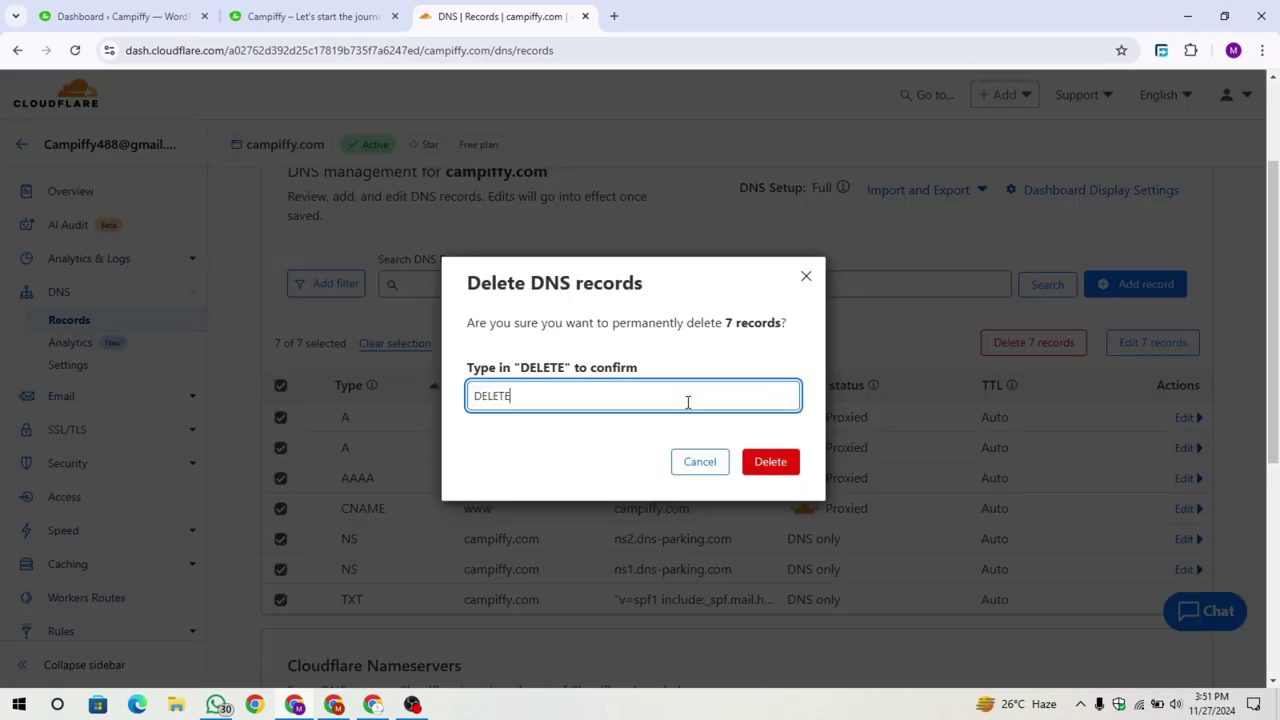
click(818, 420)
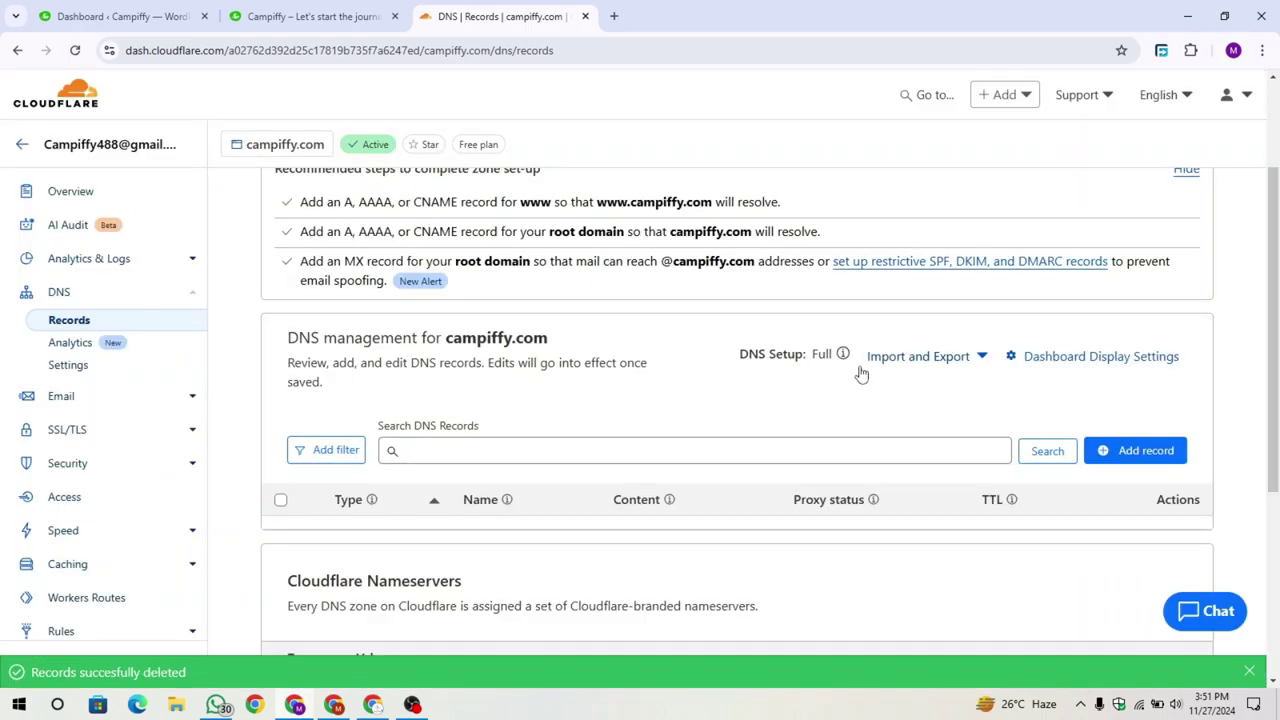
Reload the campiffy.com site to check whether it still resolves without DNS records
scroll(880, 374, down, 1)
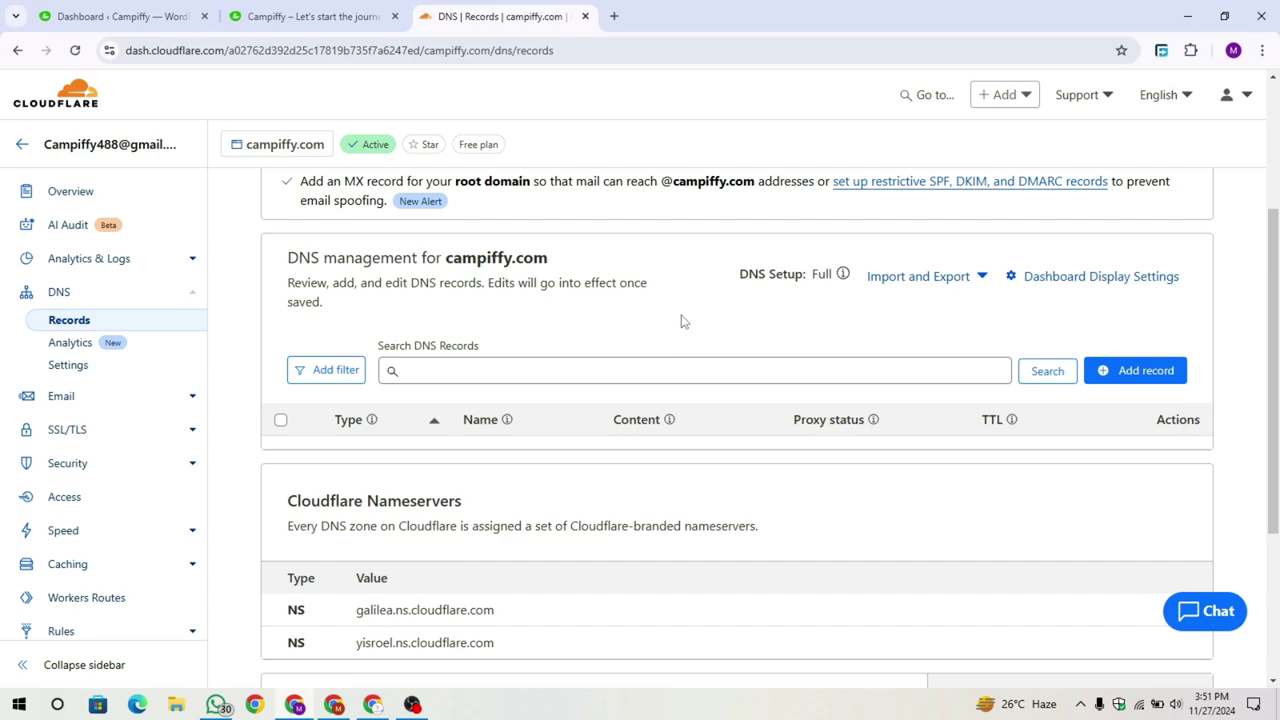
click(320, 16)
click(540, 17)
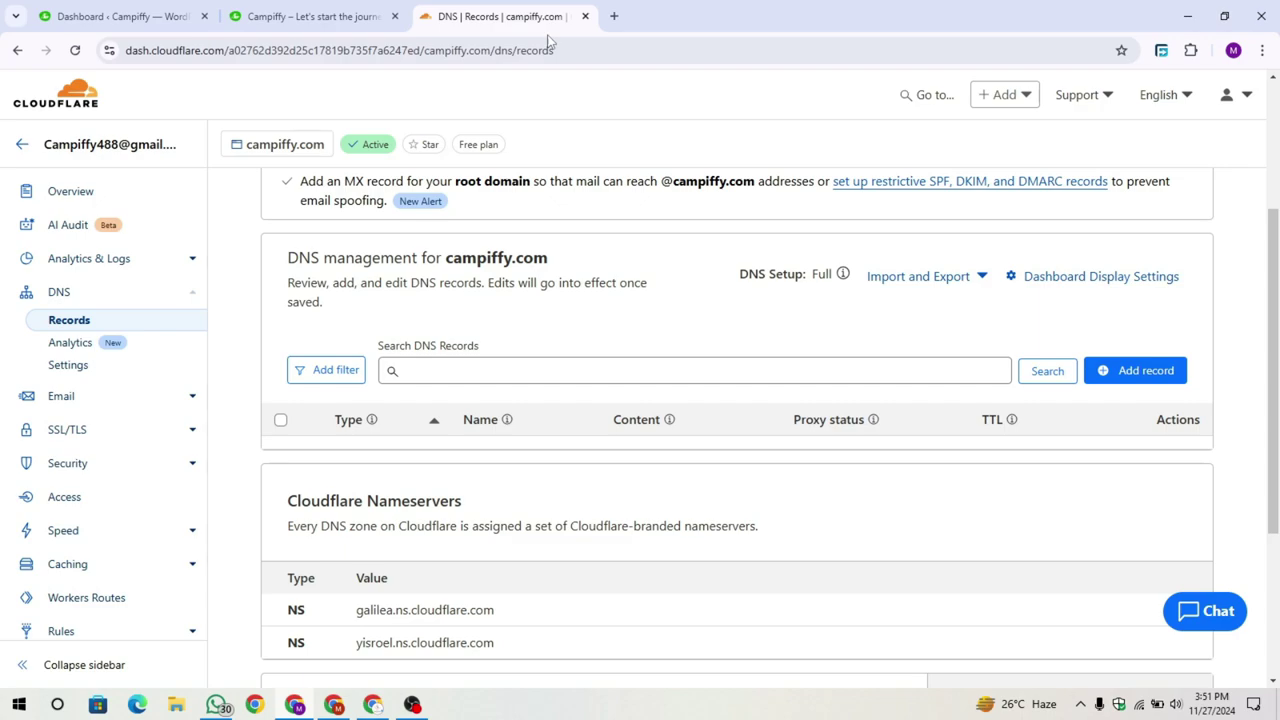
click(320, 16)
click(75, 50)
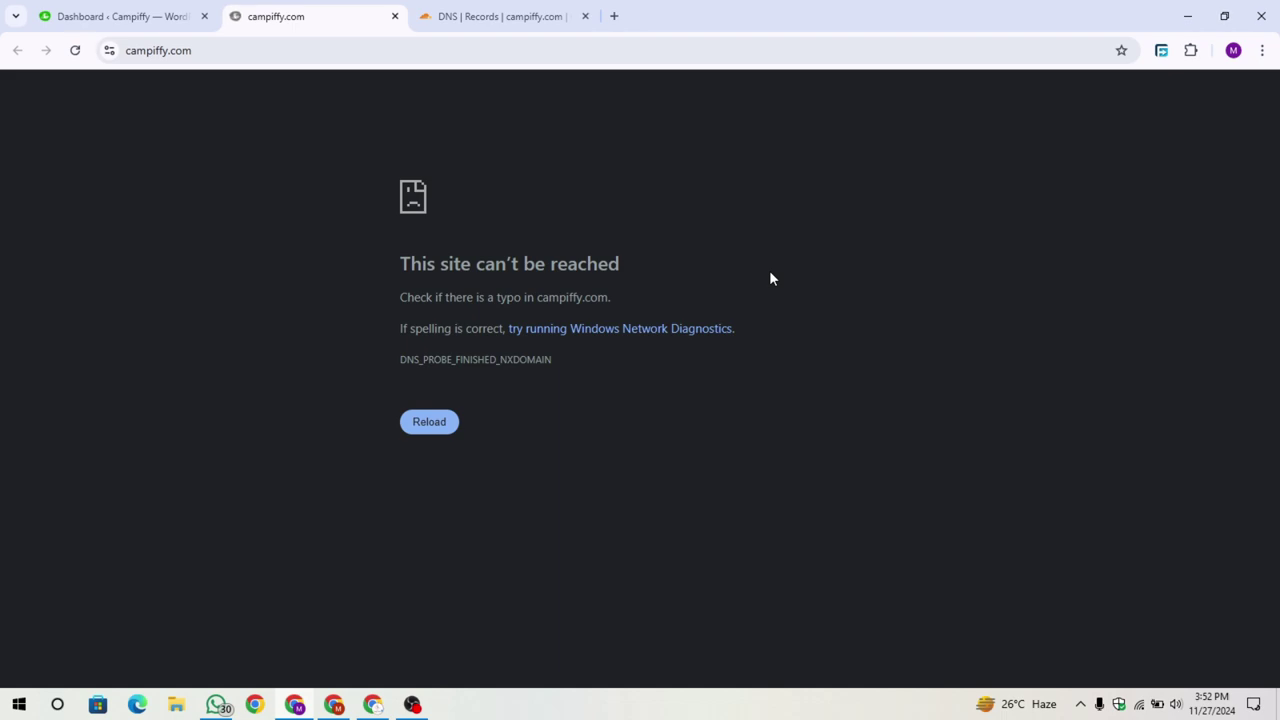
Examine the Cloudflare nameservers assigned to campiffy.com on its DNS records page
click(520, 16)
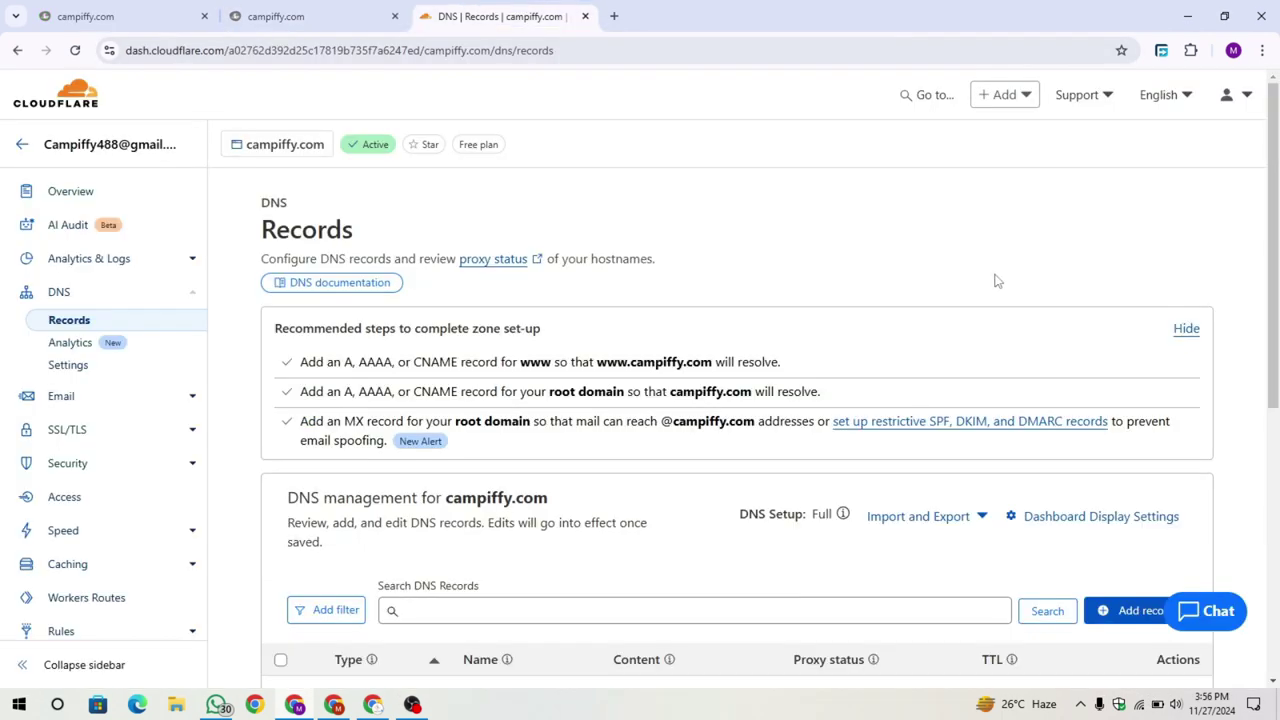
scroll(930, 277, down, 1)
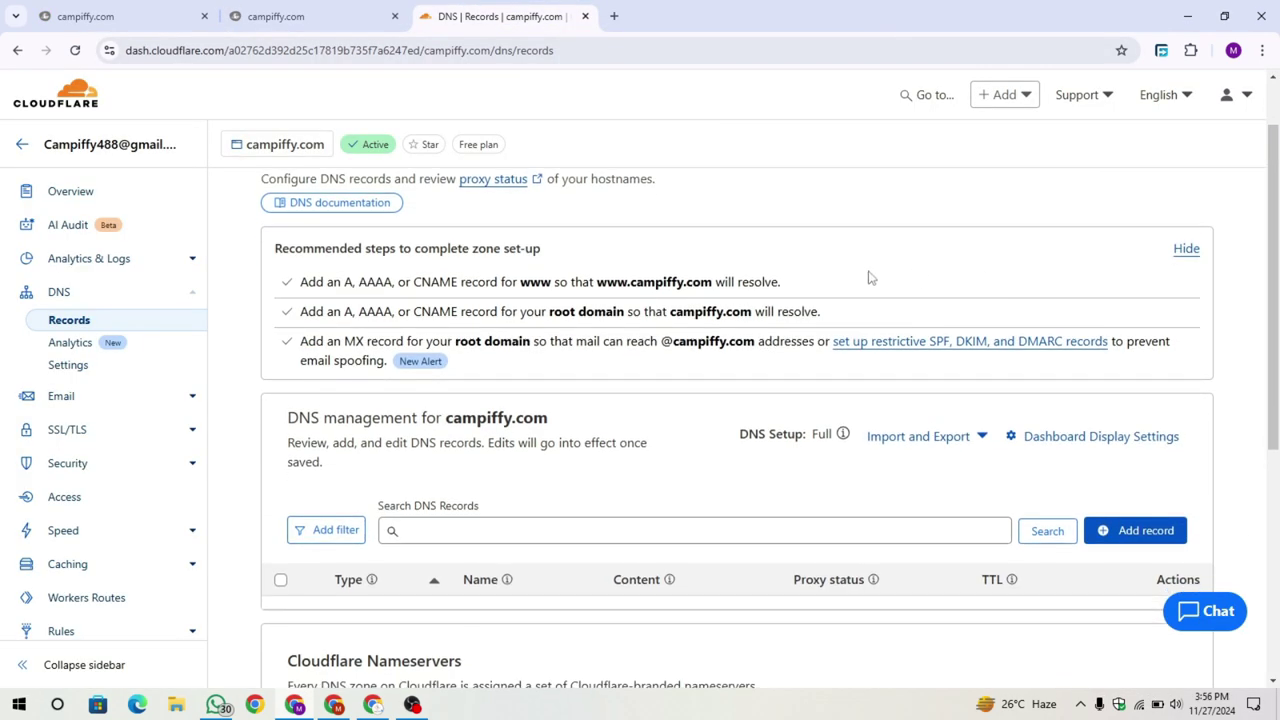
scroll(591, 409, down, 4)
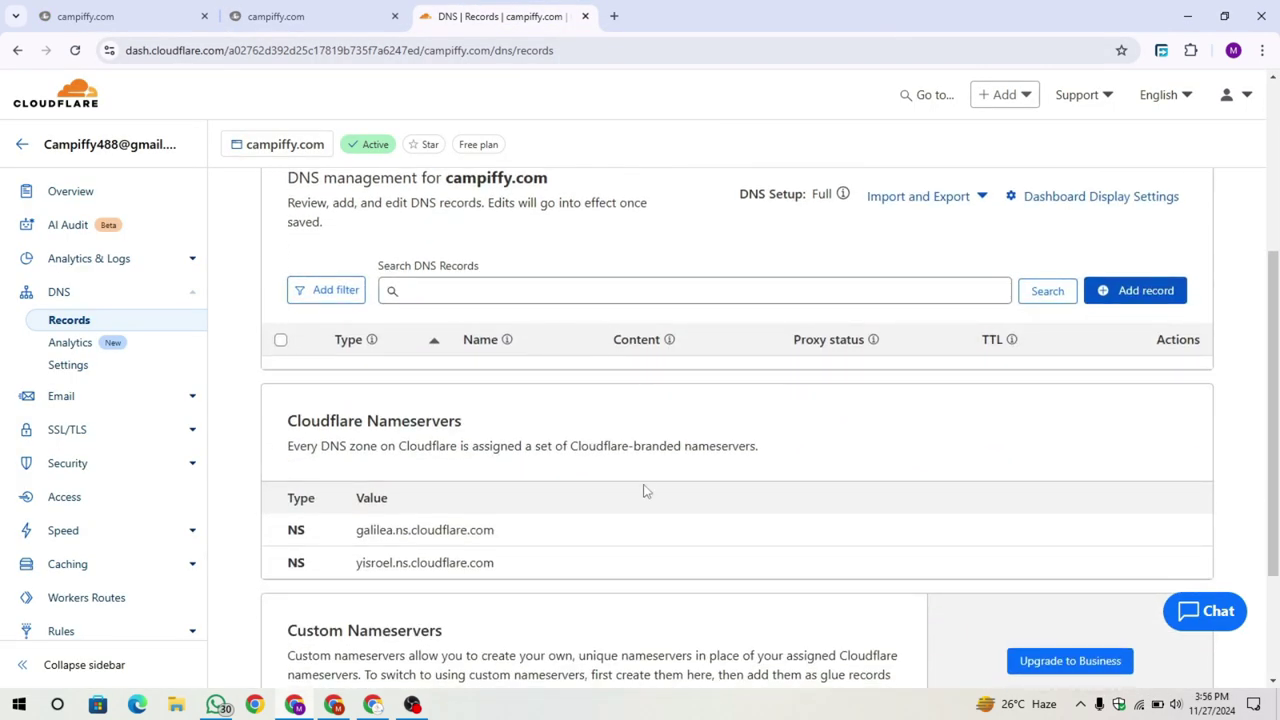
scroll(763, 389, up, 1)
drag(289, 420, 467, 430)
click(487, 432)
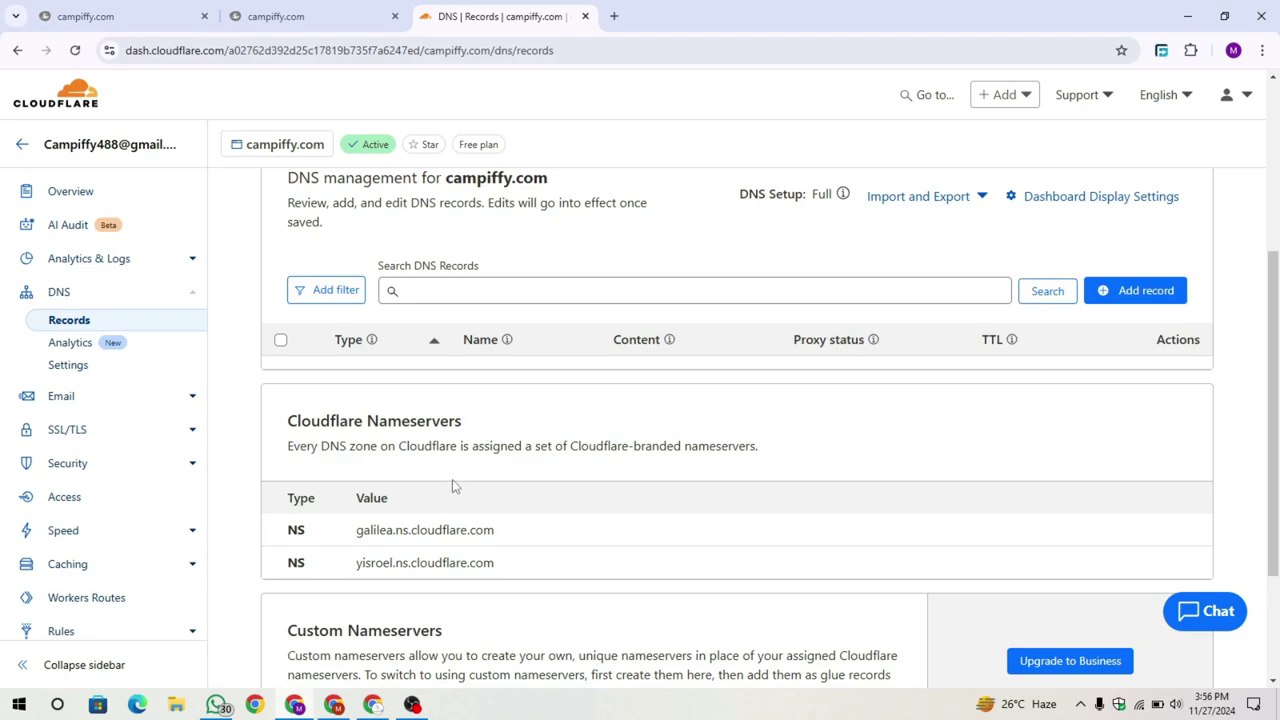
drag(287, 530, 314, 538)
drag(356, 530, 508, 569)
click(518, 571)
Switch to GoDaddy and compare the custom nameservers of campiffy.com with the ones assigned by Cloudflare
click(395, 635)
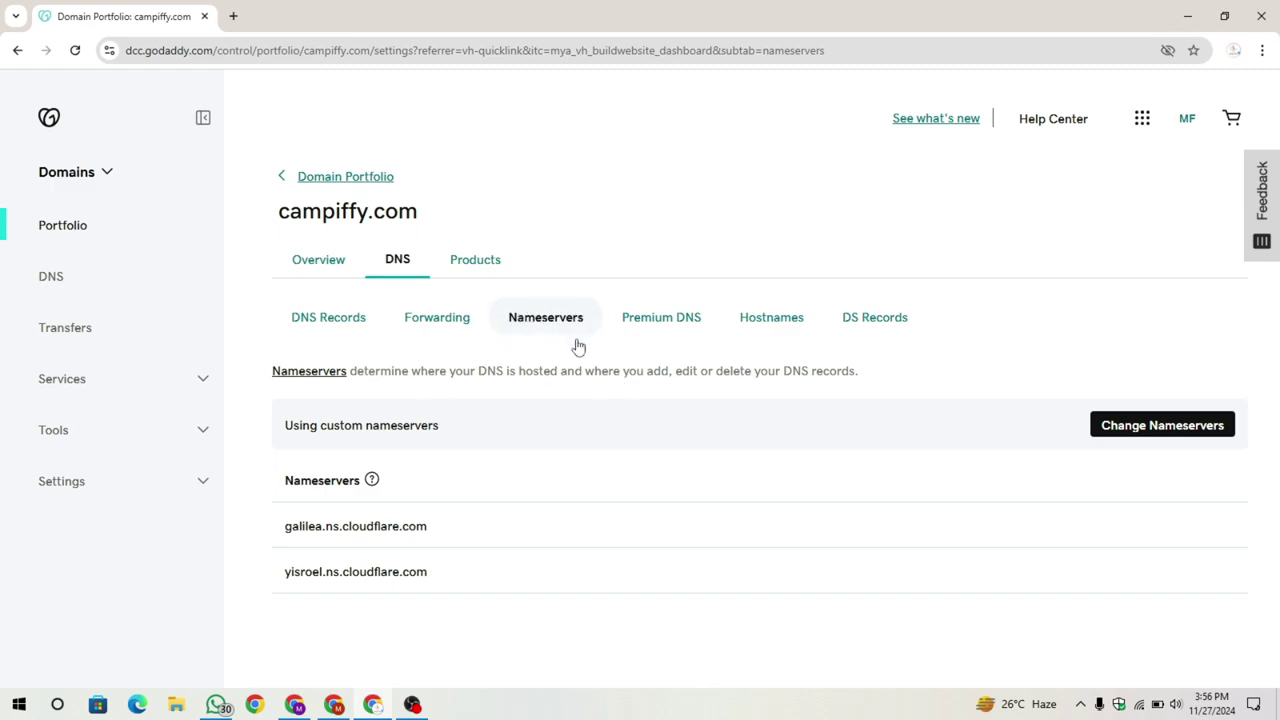
click(1195, 424)
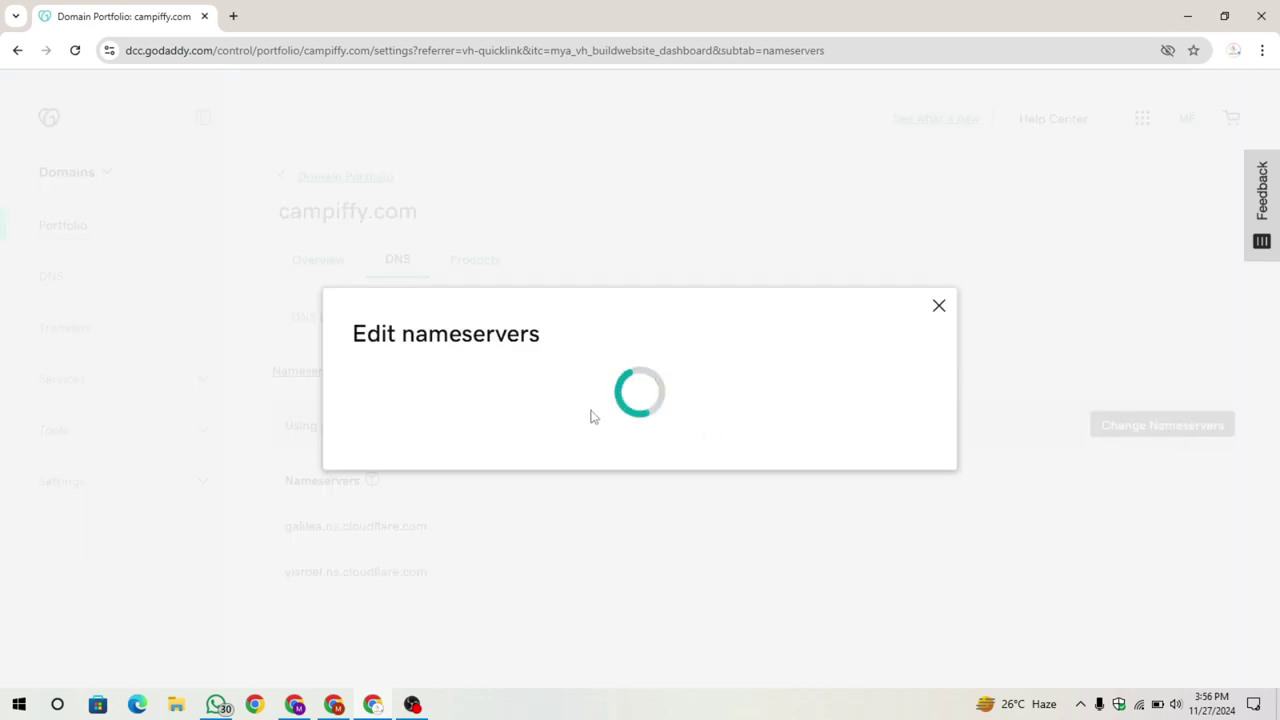
click(297, 706)
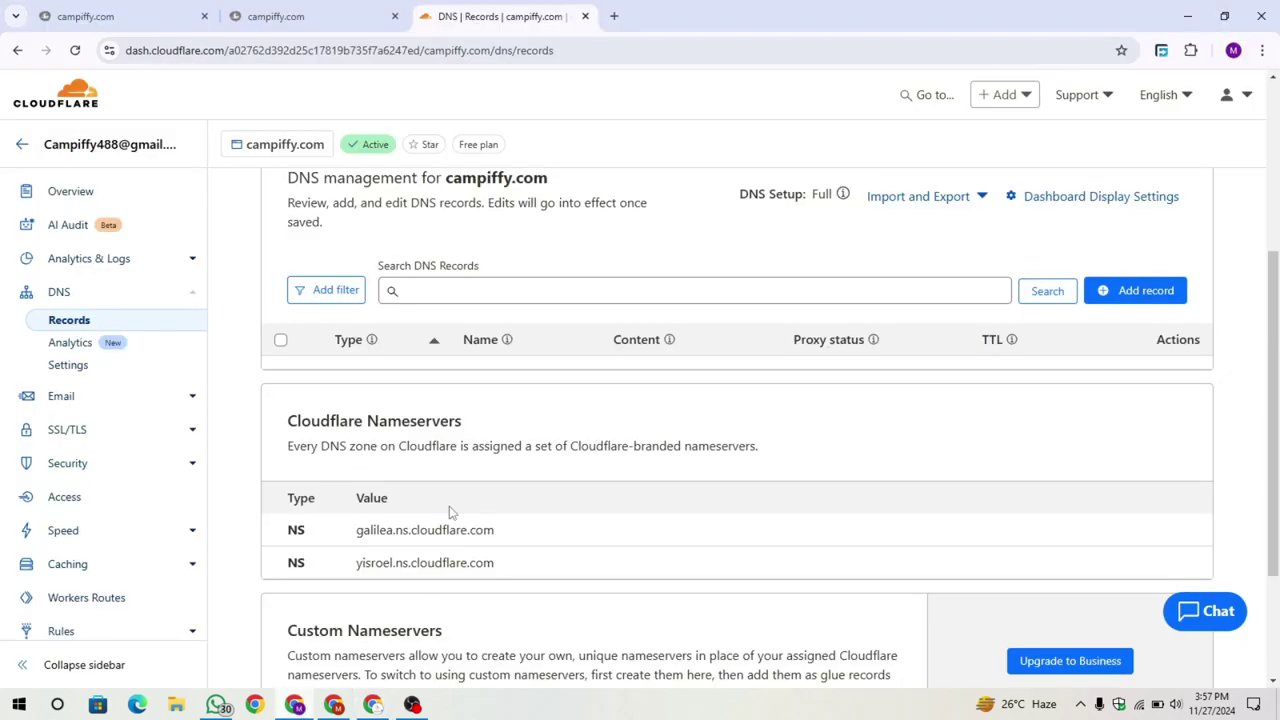
drag(357, 530, 517, 560)
key(alt+Tab)
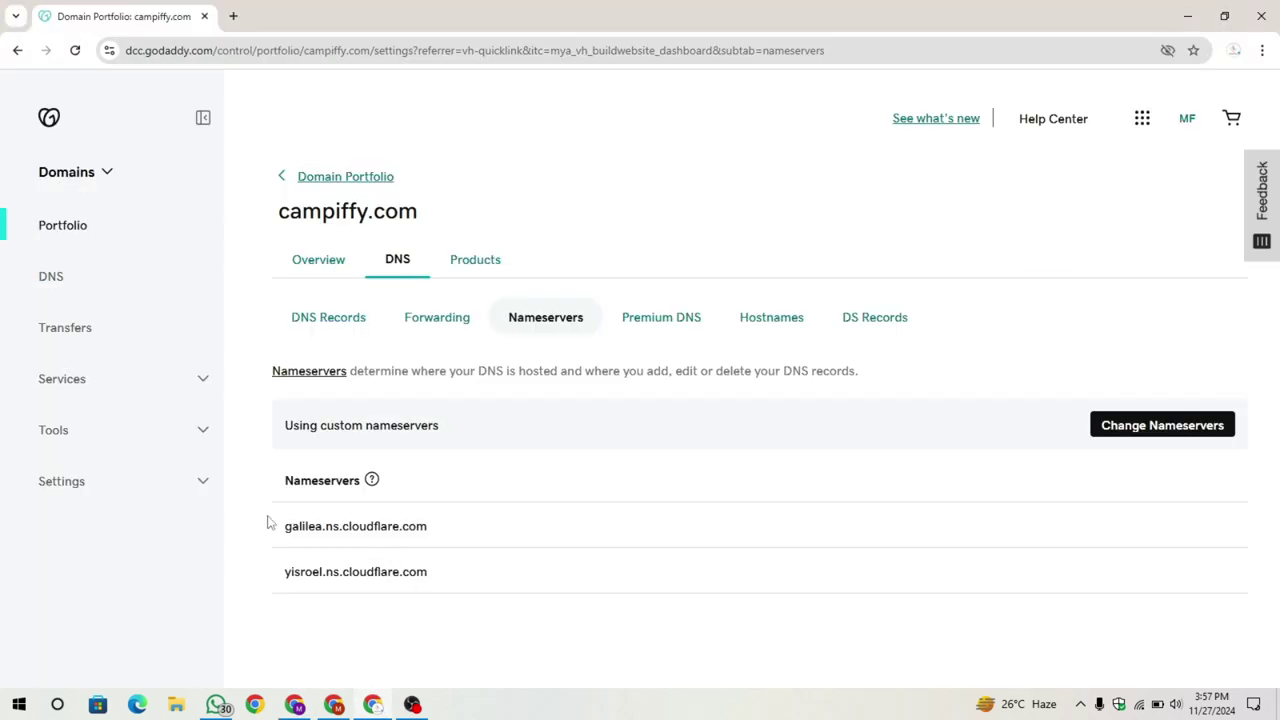
drag(270, 523, 436, 580)
click(446, 583)
Return to Cloudflare and start a new DNS record for campiffy.com
click(380, 708)
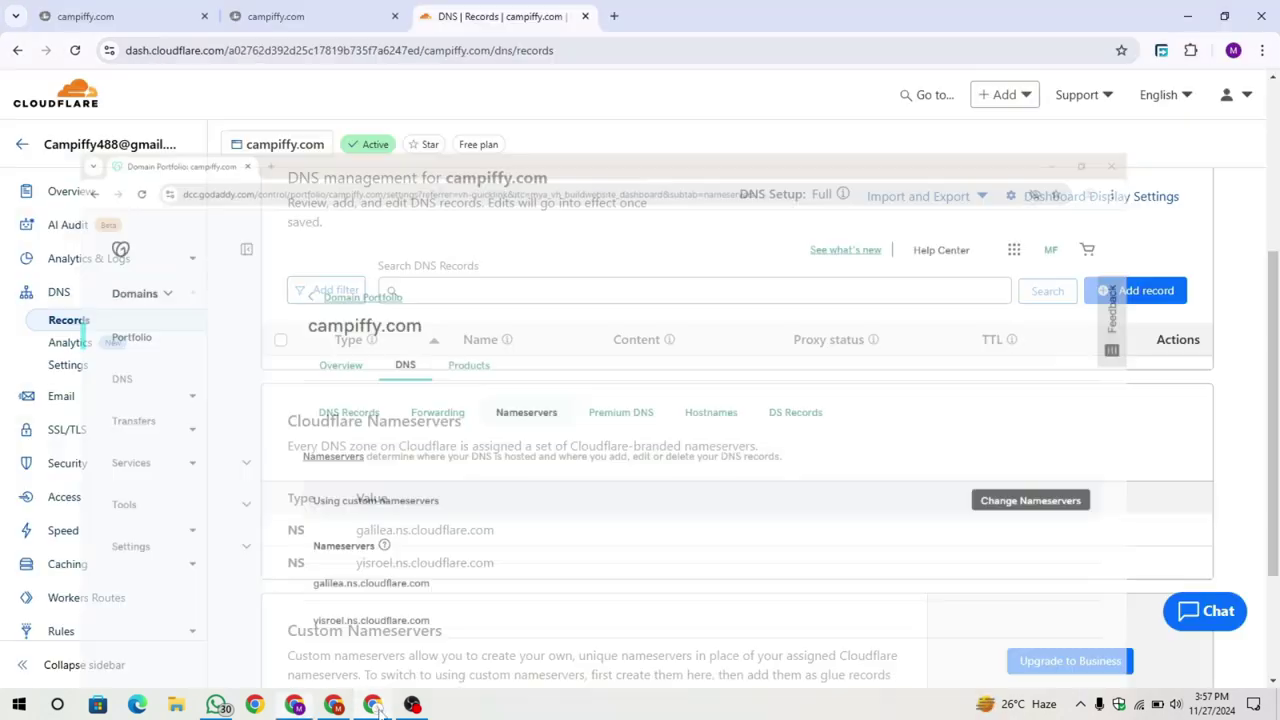
scroll(409, 420, up, 2)
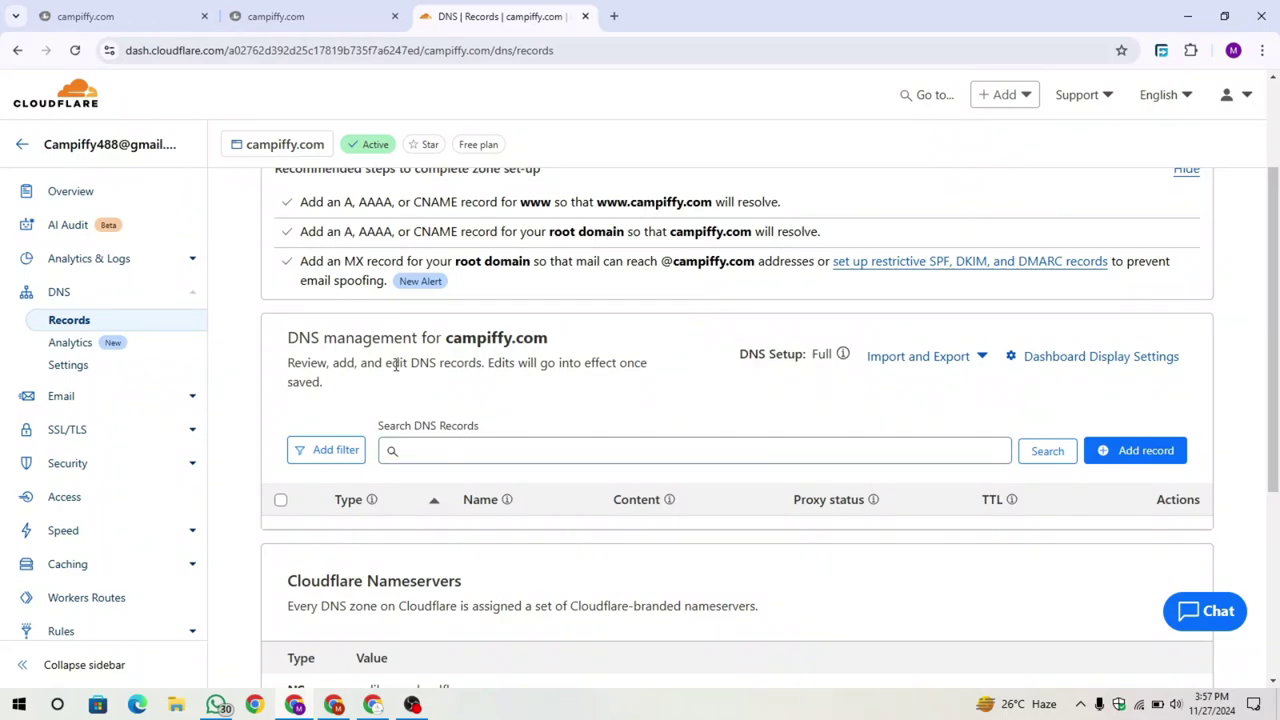
drag(270, 338, 591, 346)
click(607, 347)
click(1150, 451)
scroll(460, 451, down, 2)
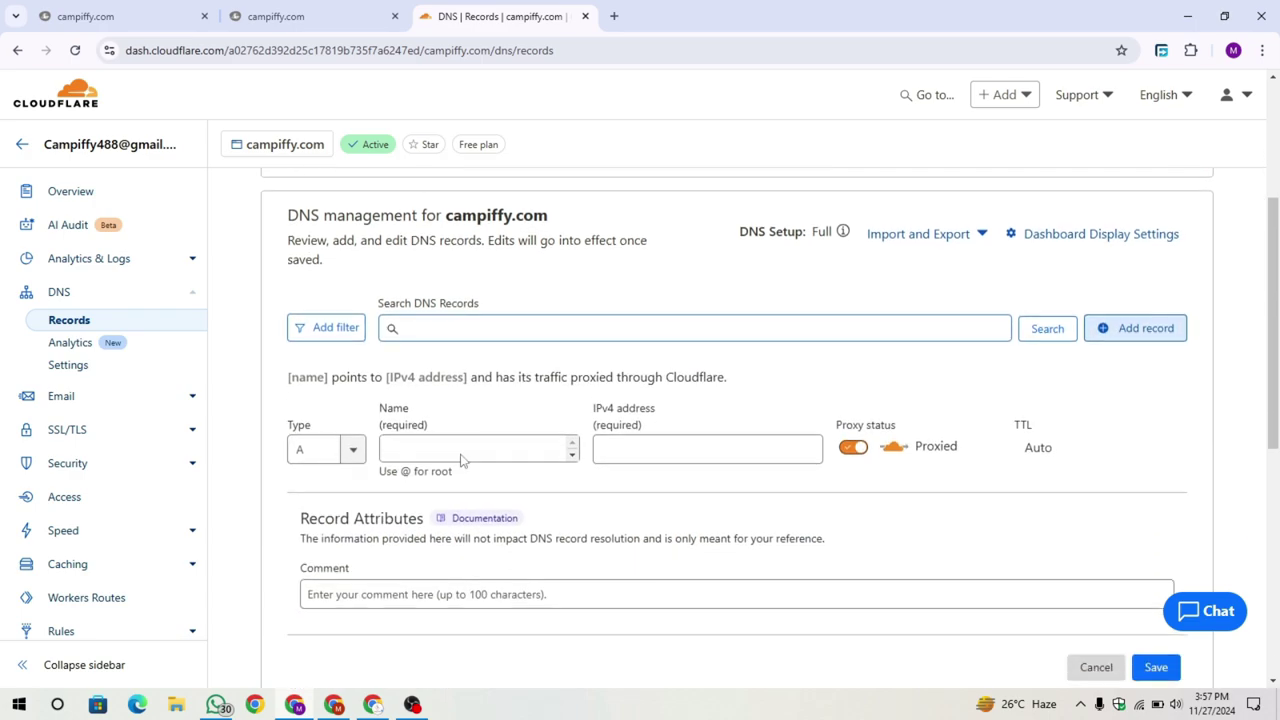
Look through the available types for the new DNS record, leaving type A selected
click(353, 414)
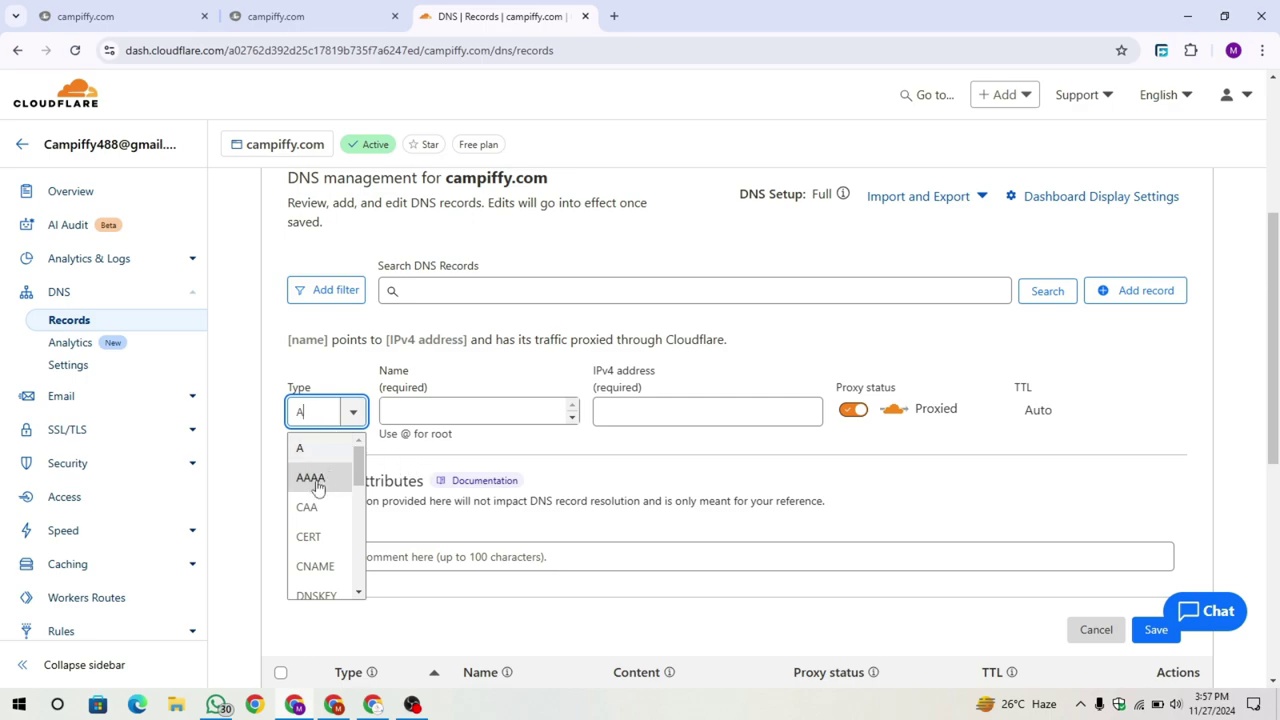
scroll(316, 487, down, 2)
scroll(323, 491, up, 1)
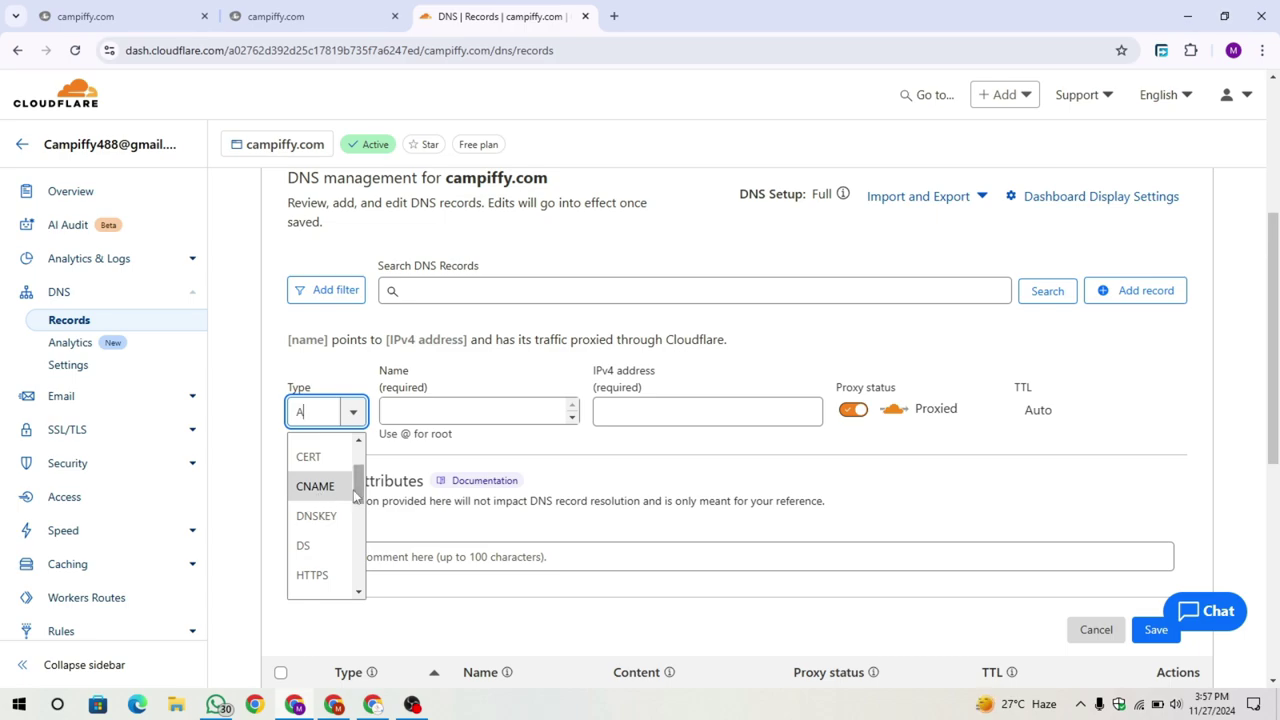
scroll(355, 500, down, 2)
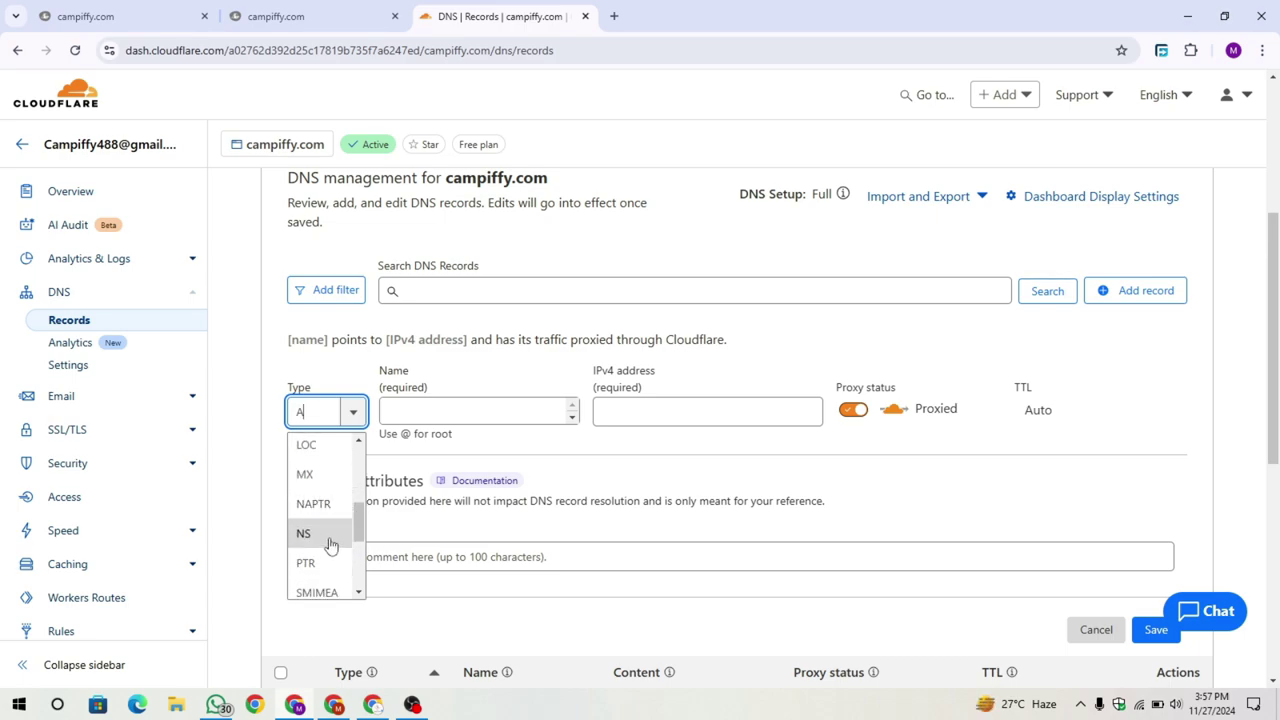
scroll(331, 545, down, 3)
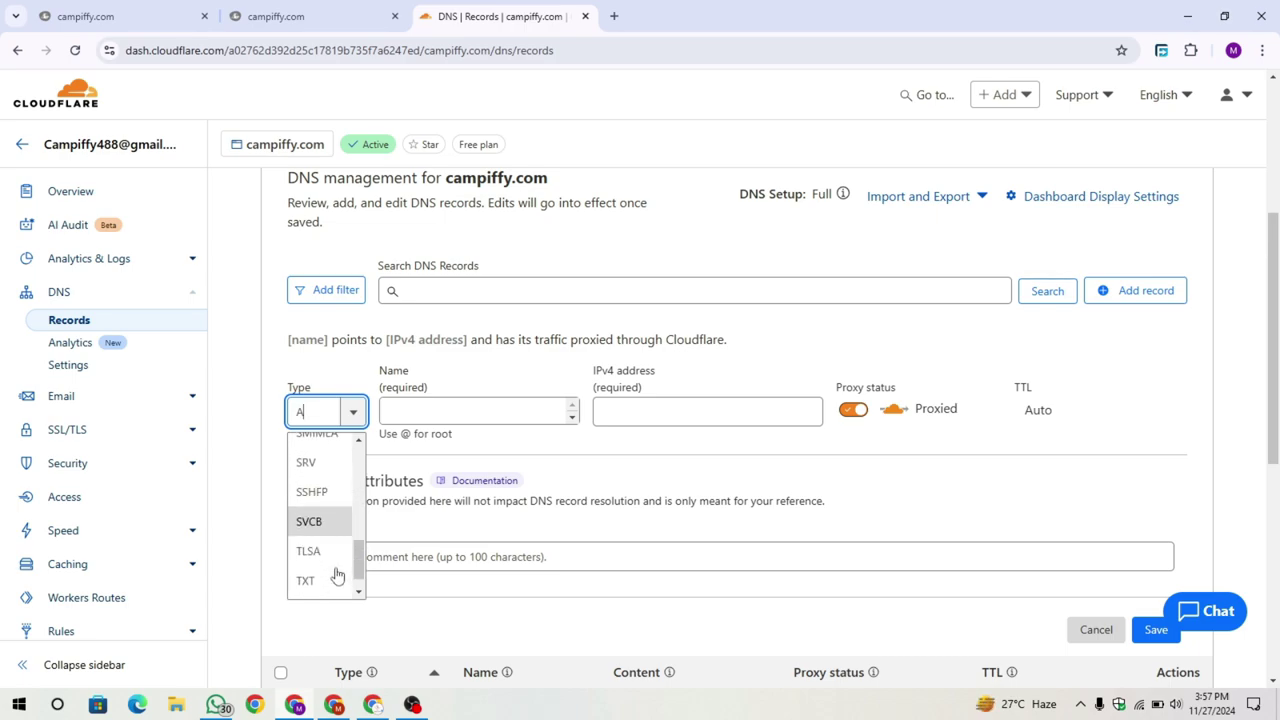
click(254, 447)
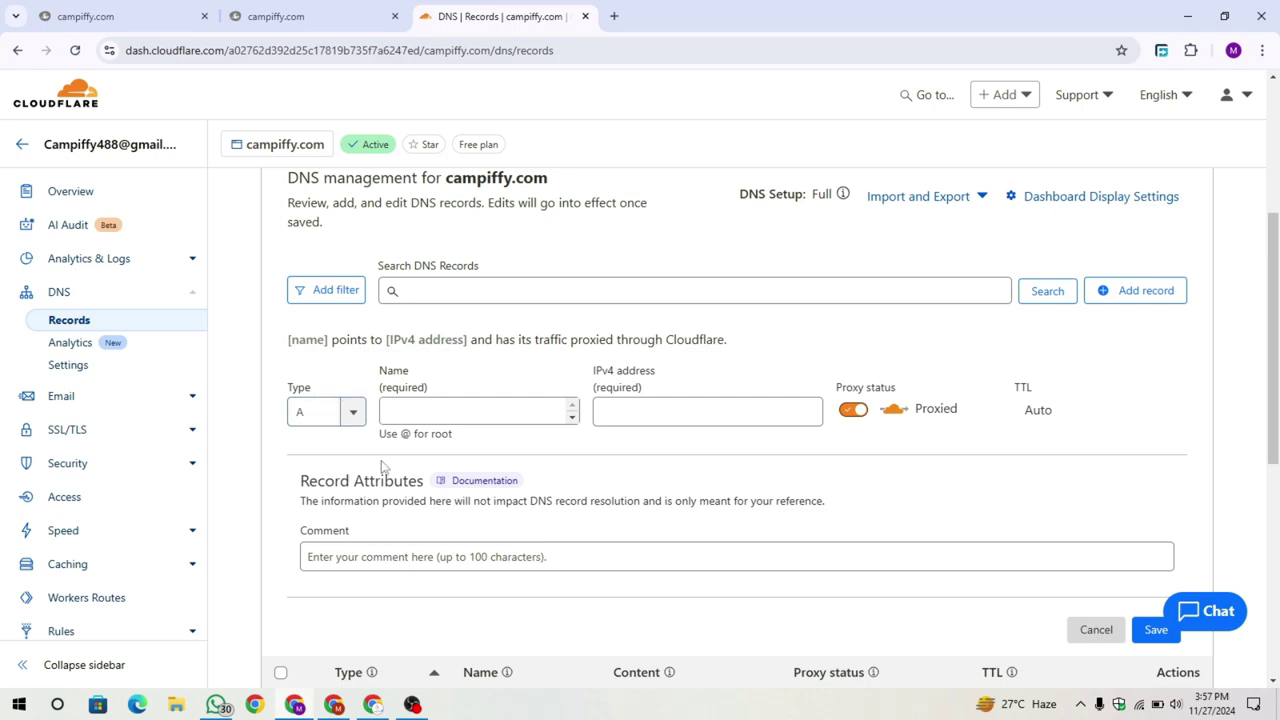
click(416, 420)
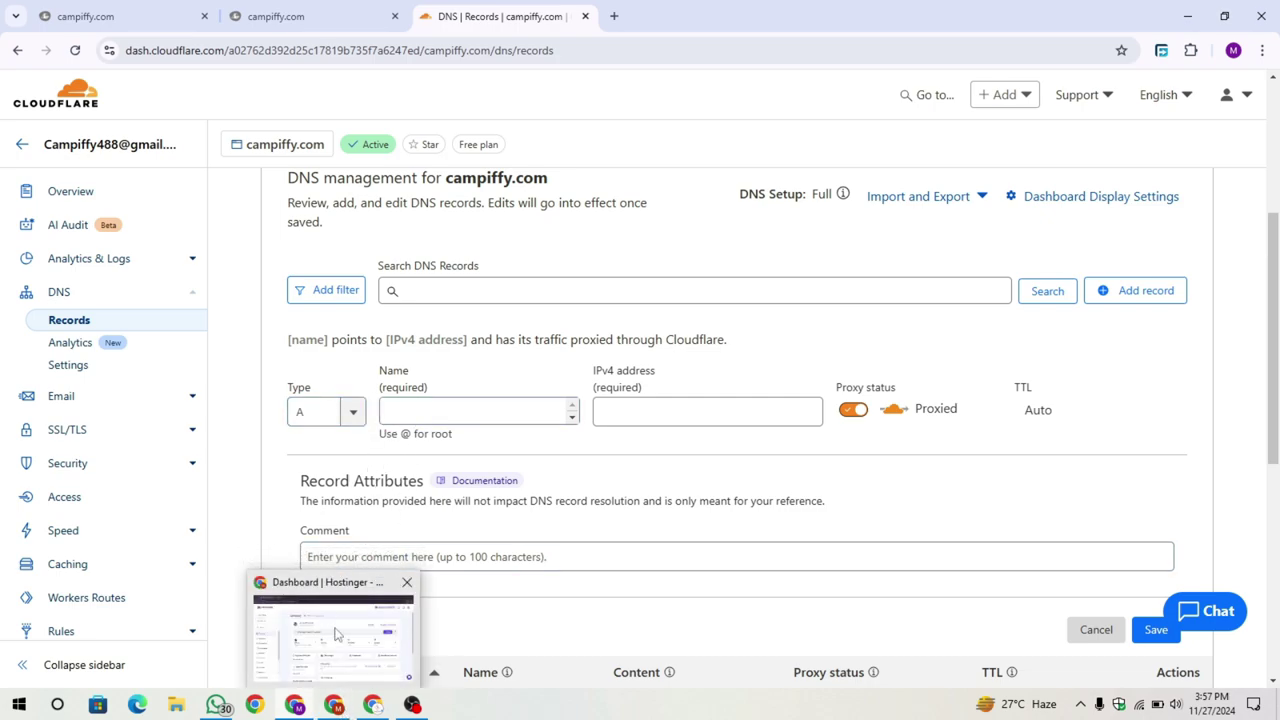
Switch to Hostinger and open the SSH Access details of the campiffy.com website to find the server IP
click(335, 707)
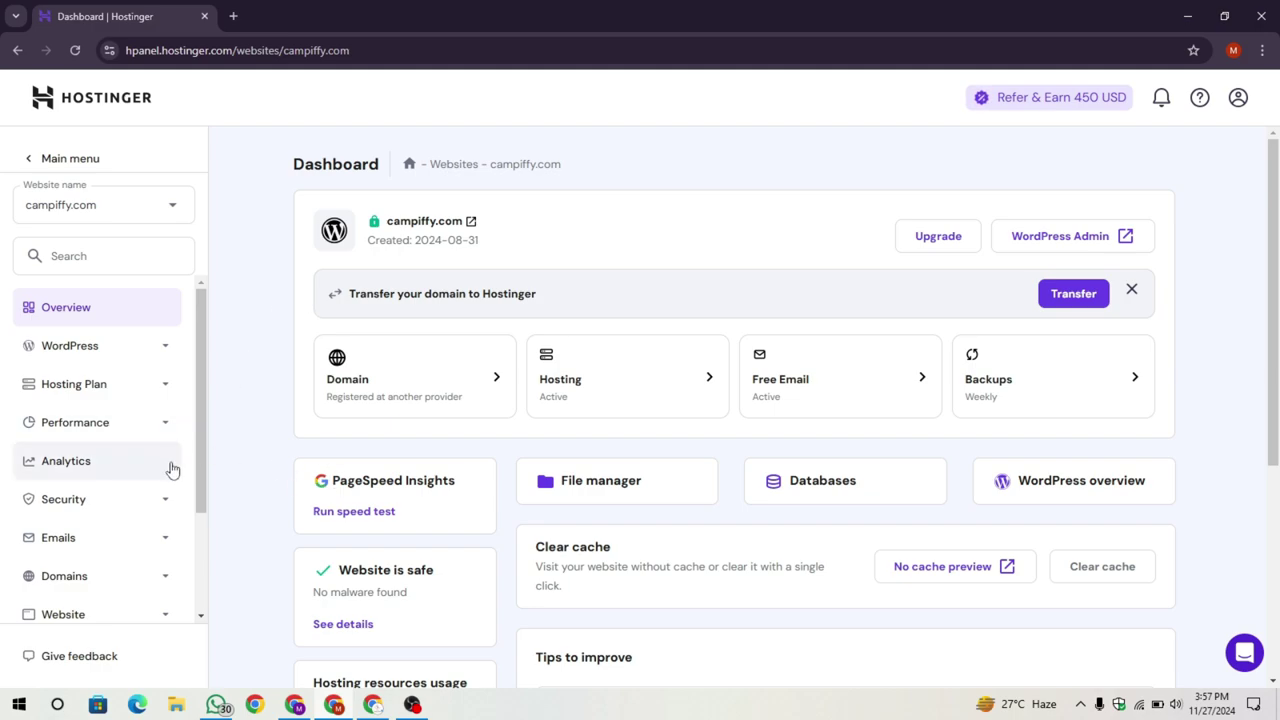
scroll(185, 475, down, 2)
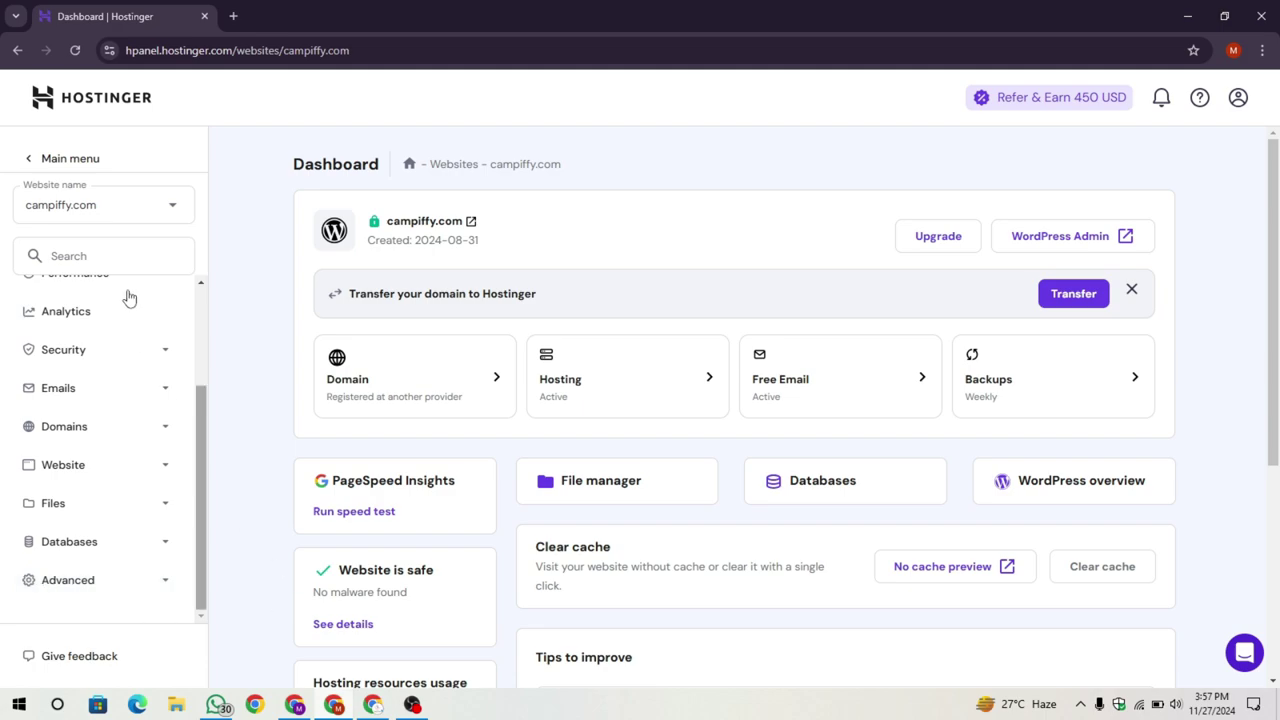
scroll(129, 294, up, 3)
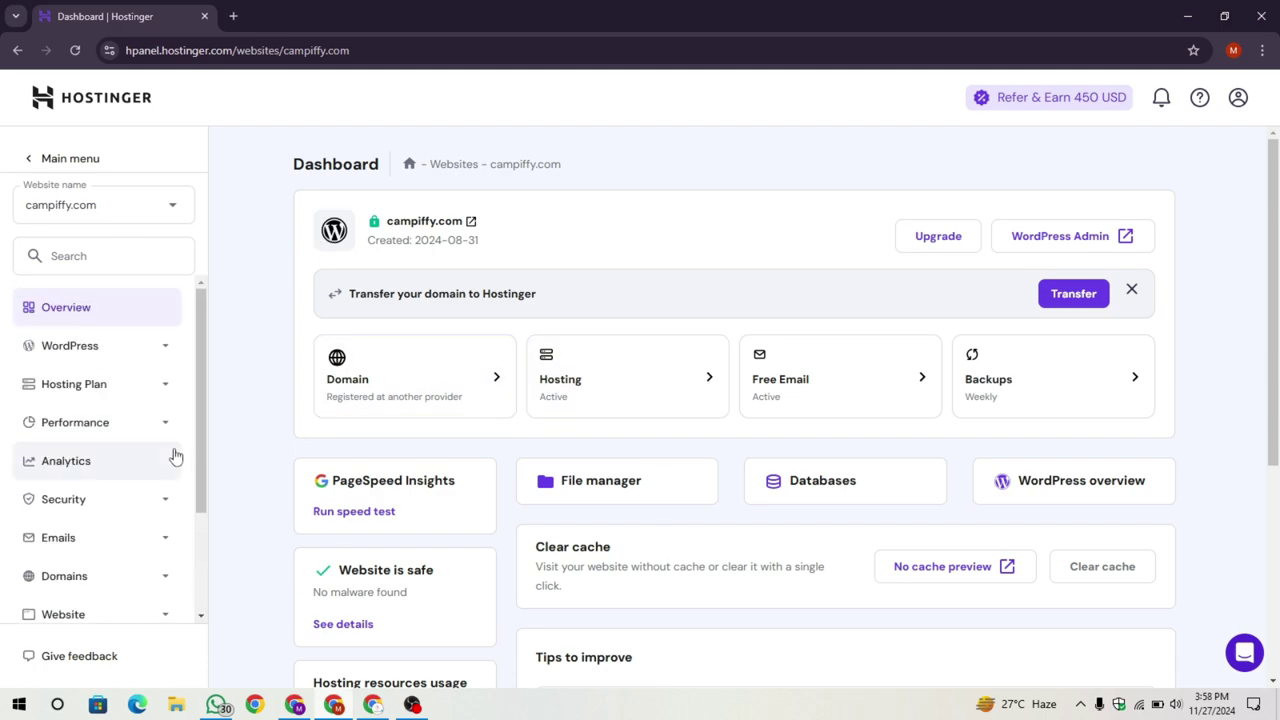
scroll(174, 451, down, 3)
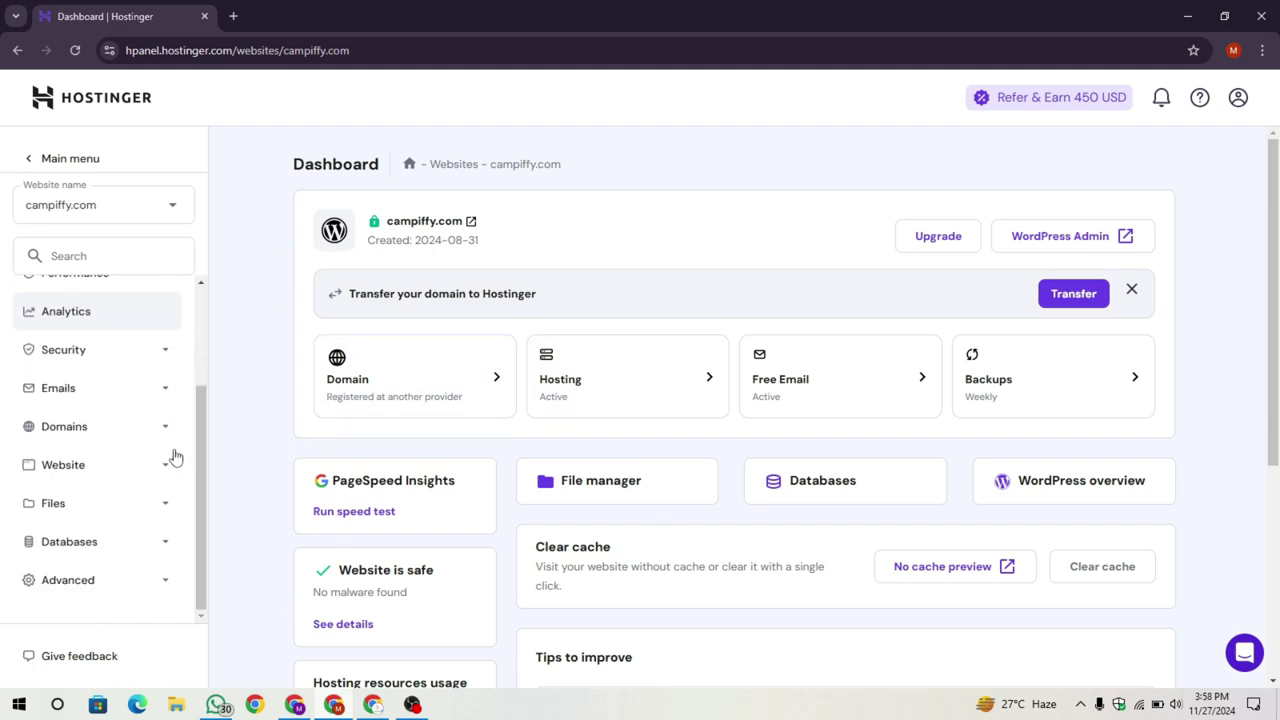
click(146, 597)
scroll(154, 551, down, 2)
scroll(153, 551, down, 1)
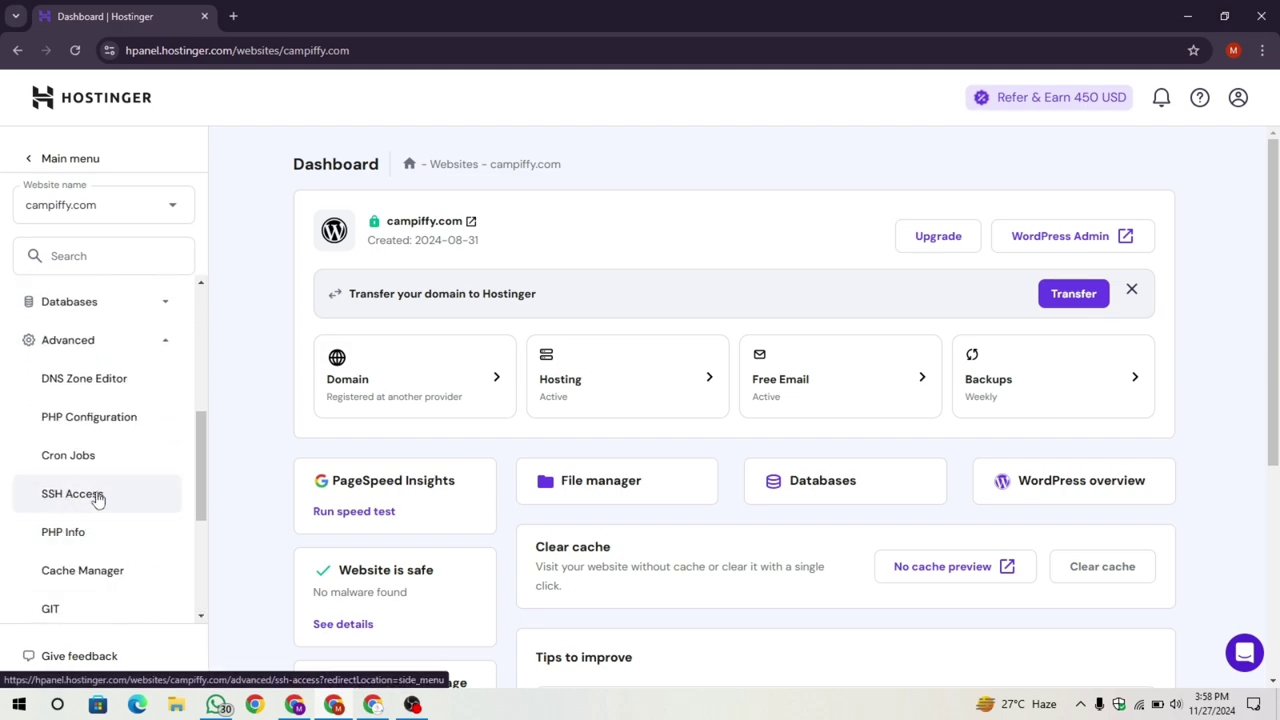
click(106, 506)
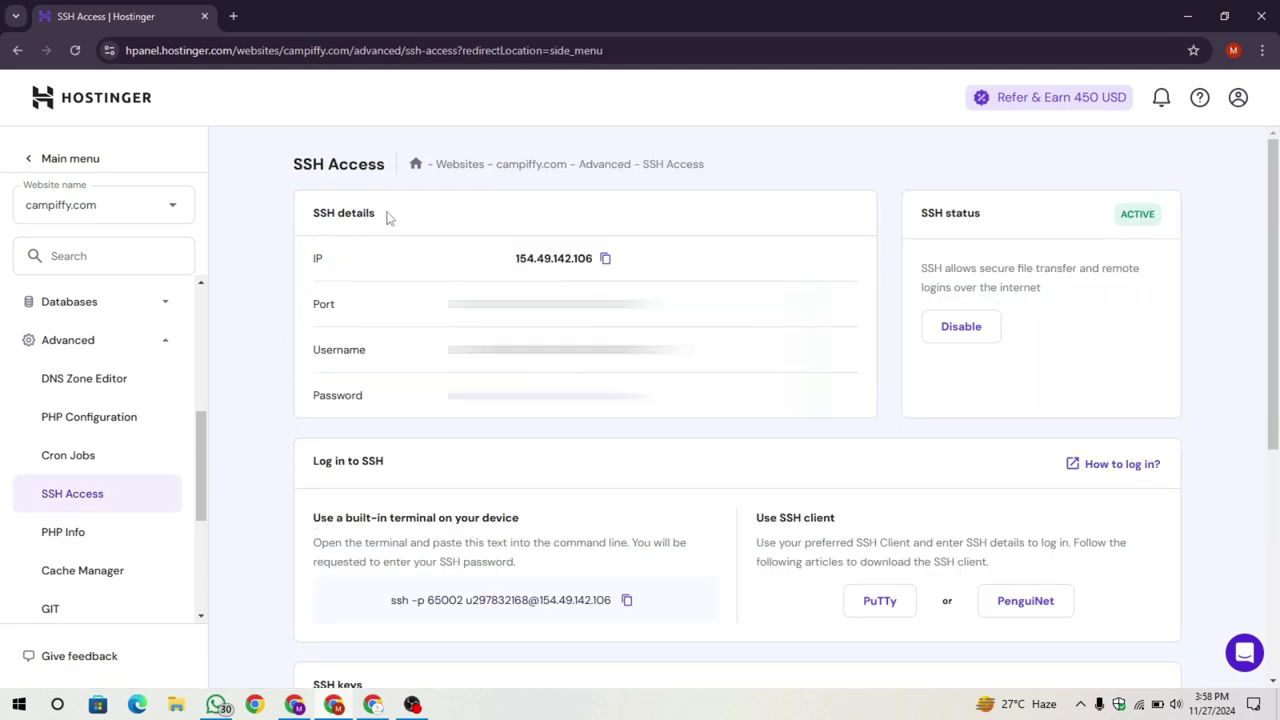
Copy the server IP 154.49.142.106 from the SSH details of campiffy.com
drag(381, 168, 308, 168)
click(303, 240)
click(605, 258)
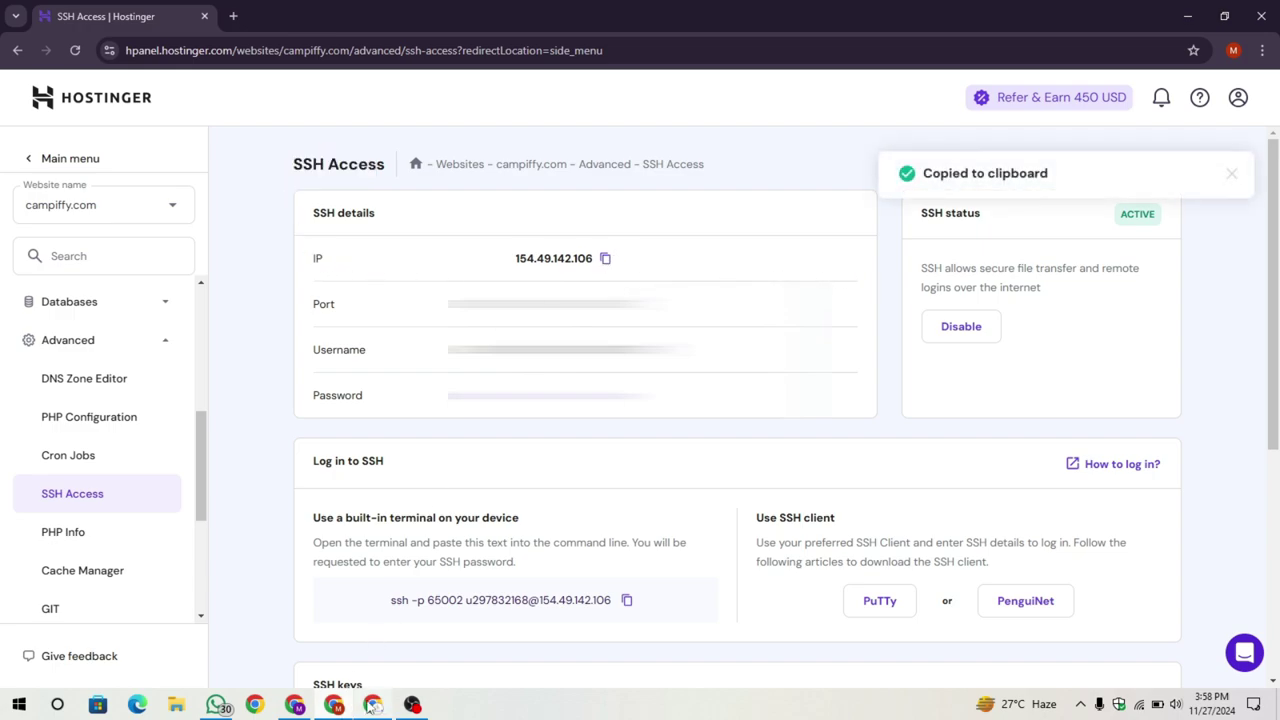
Switch to Cloudflare and save a proxied type A record named @ with the IPv4 address 154.49.142.106
click(294, 704)
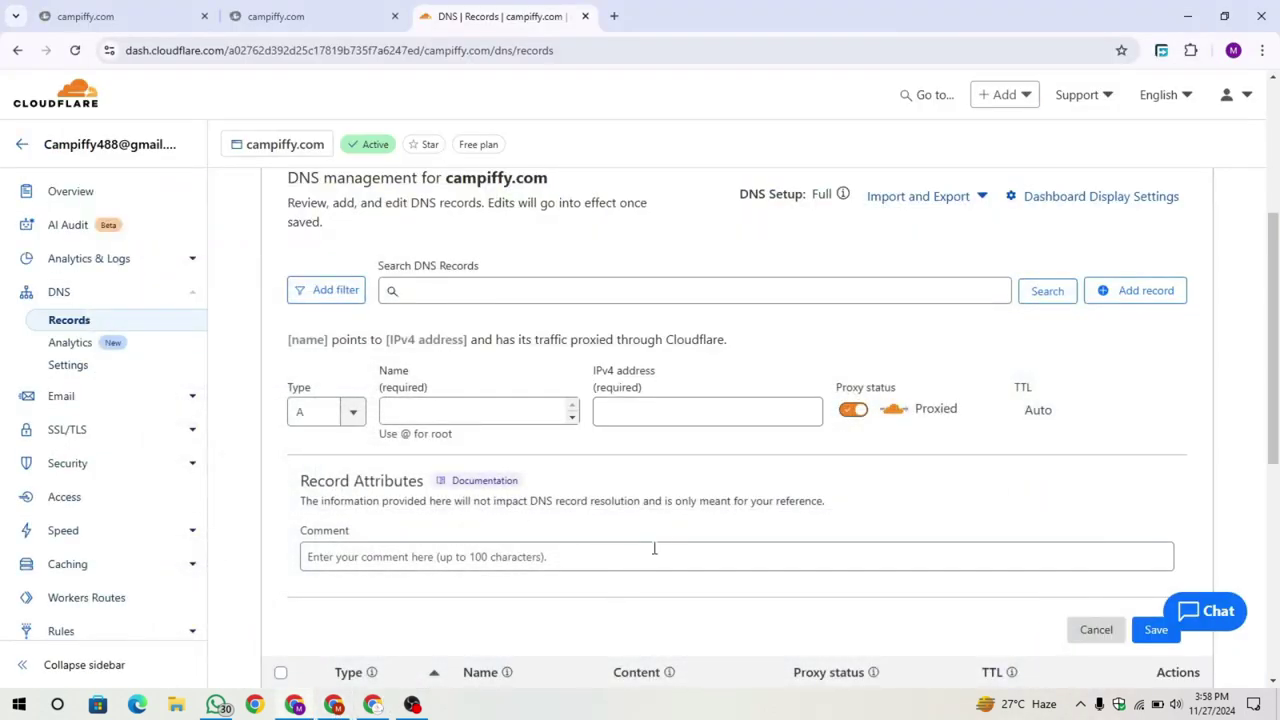
click(353, 411)
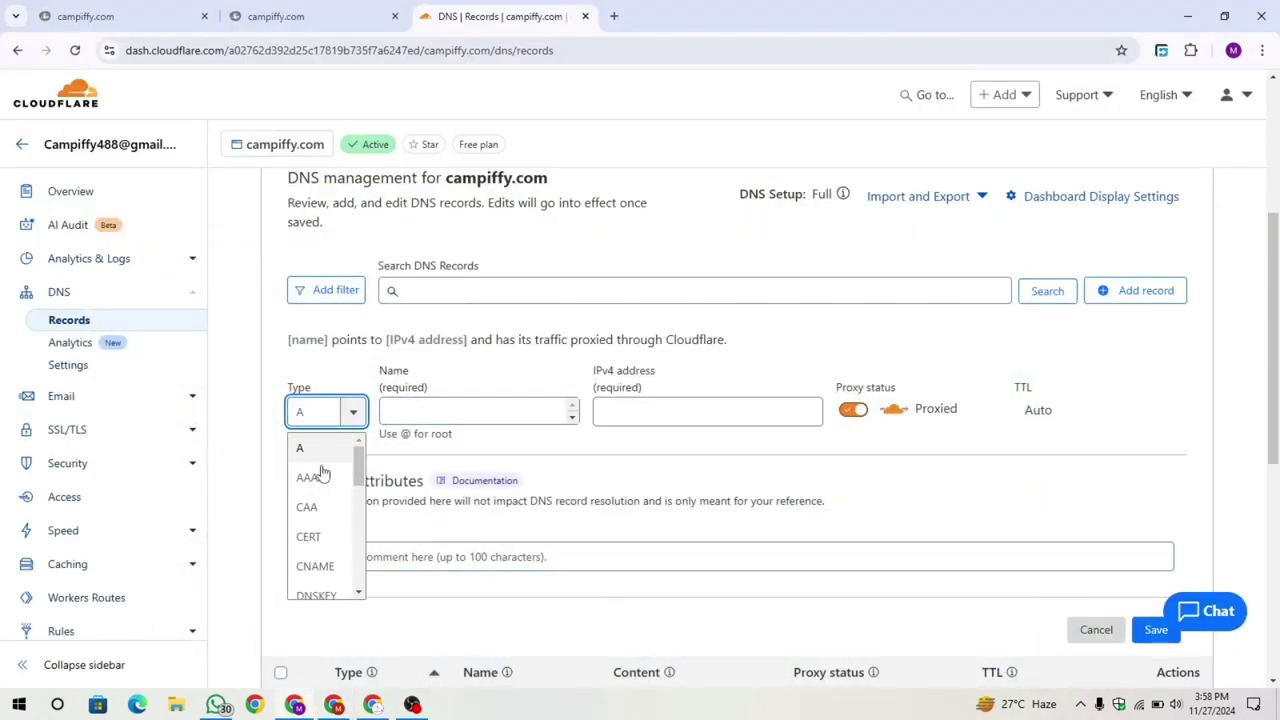
click(322, 452)
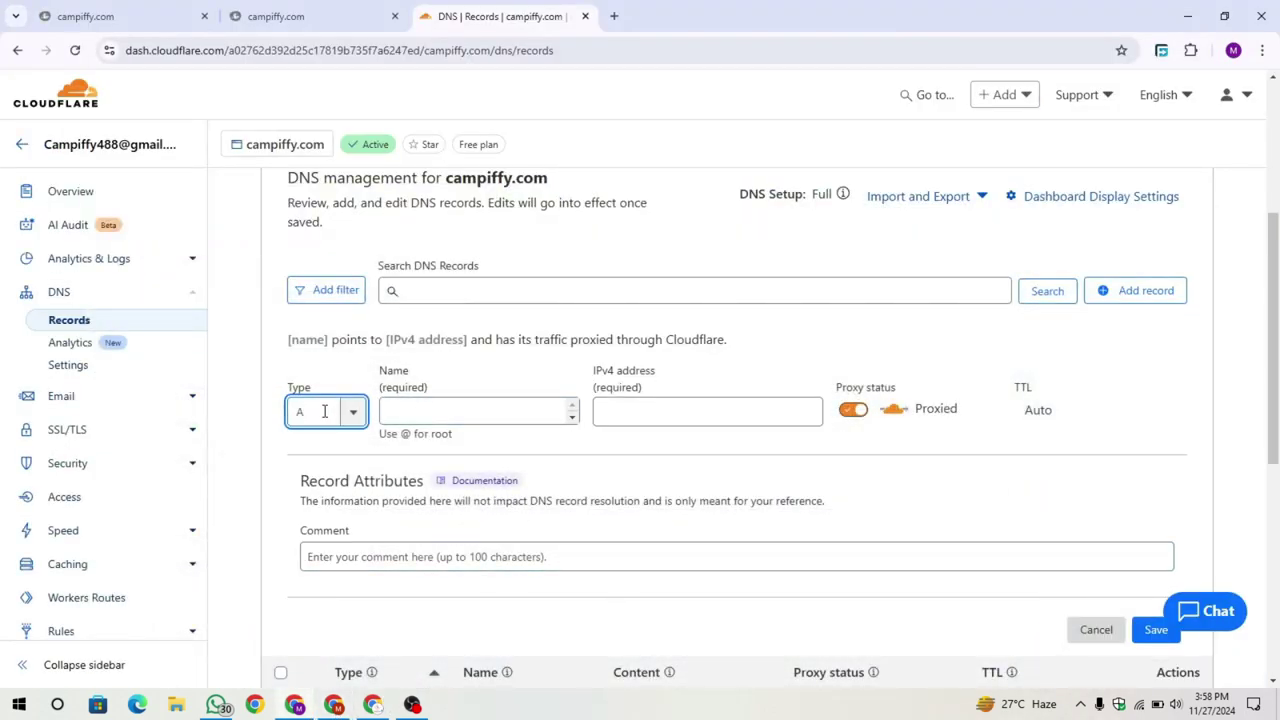
click(435, 412)
text(@)
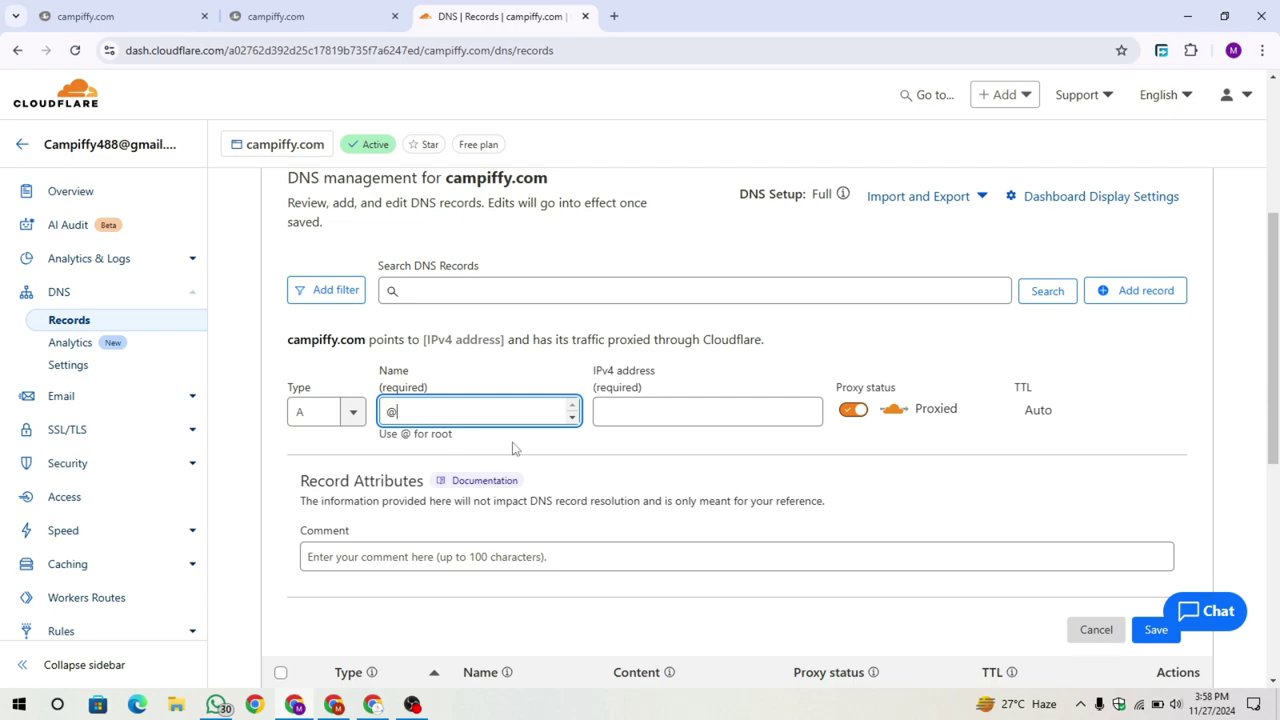
click(700, 400)
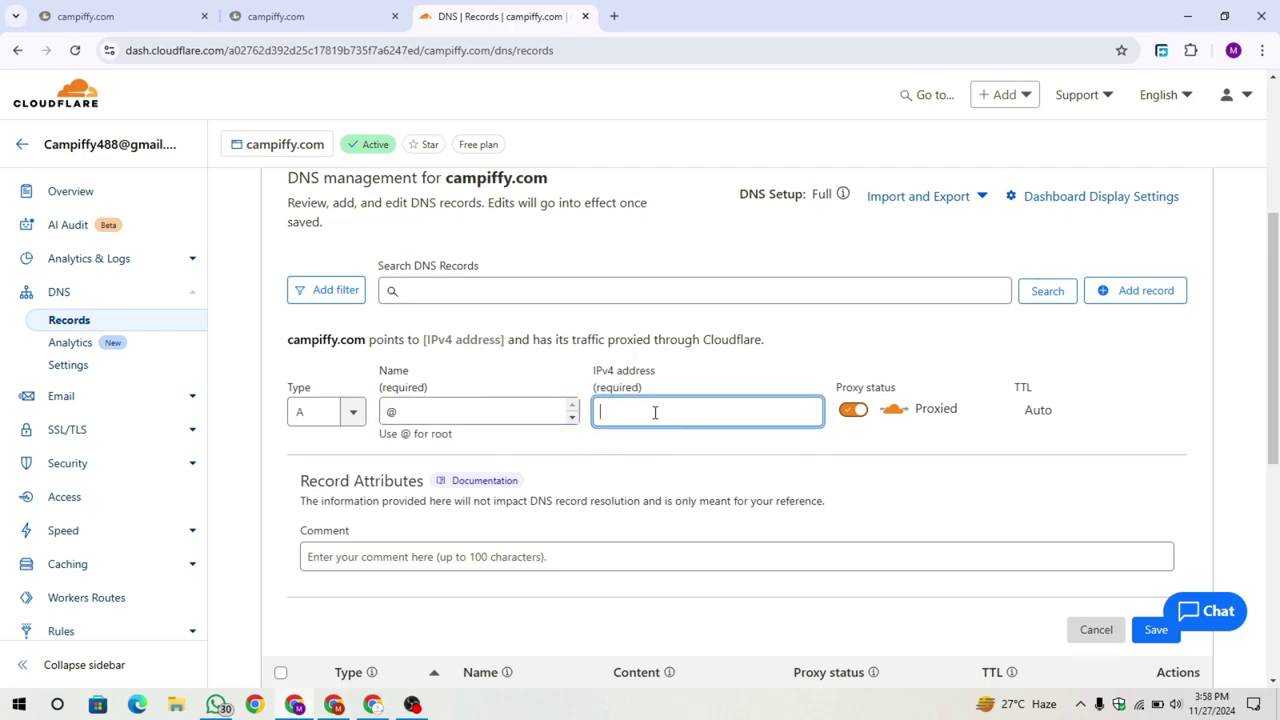
key(ctrl+v)
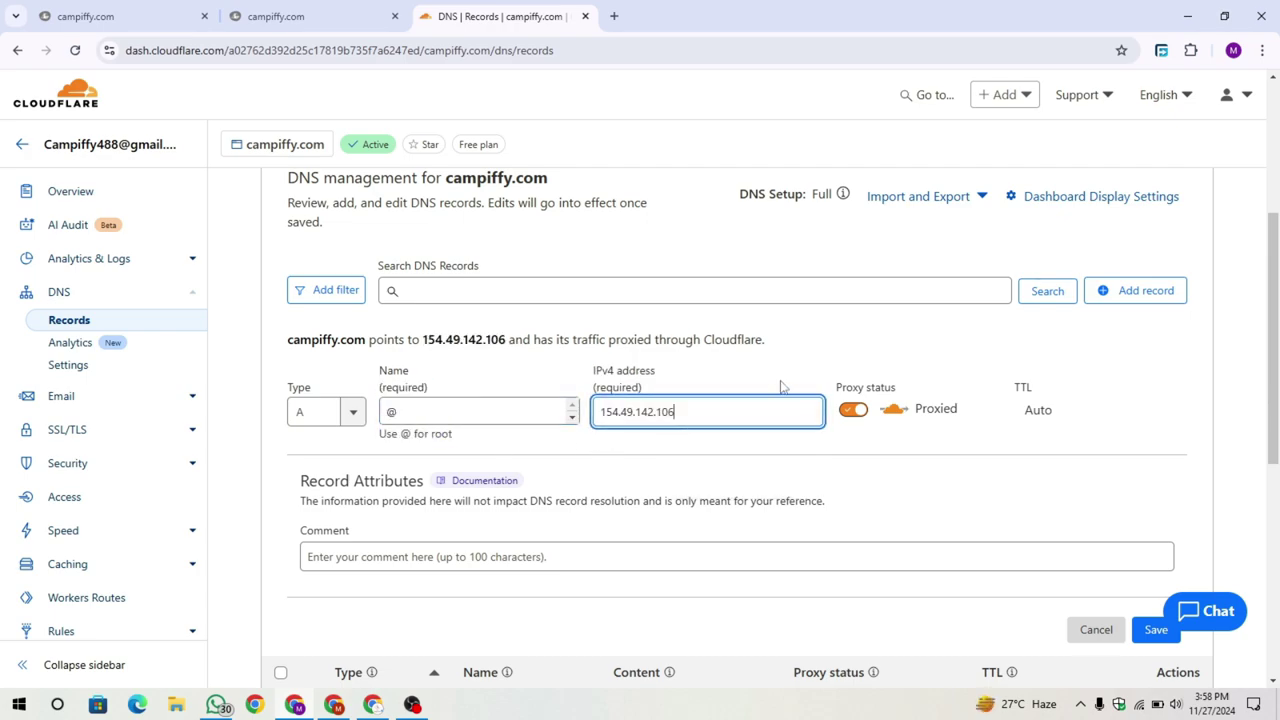
click(817, 478)
scroll(900, 470, down, 1)
click(1158, 557)
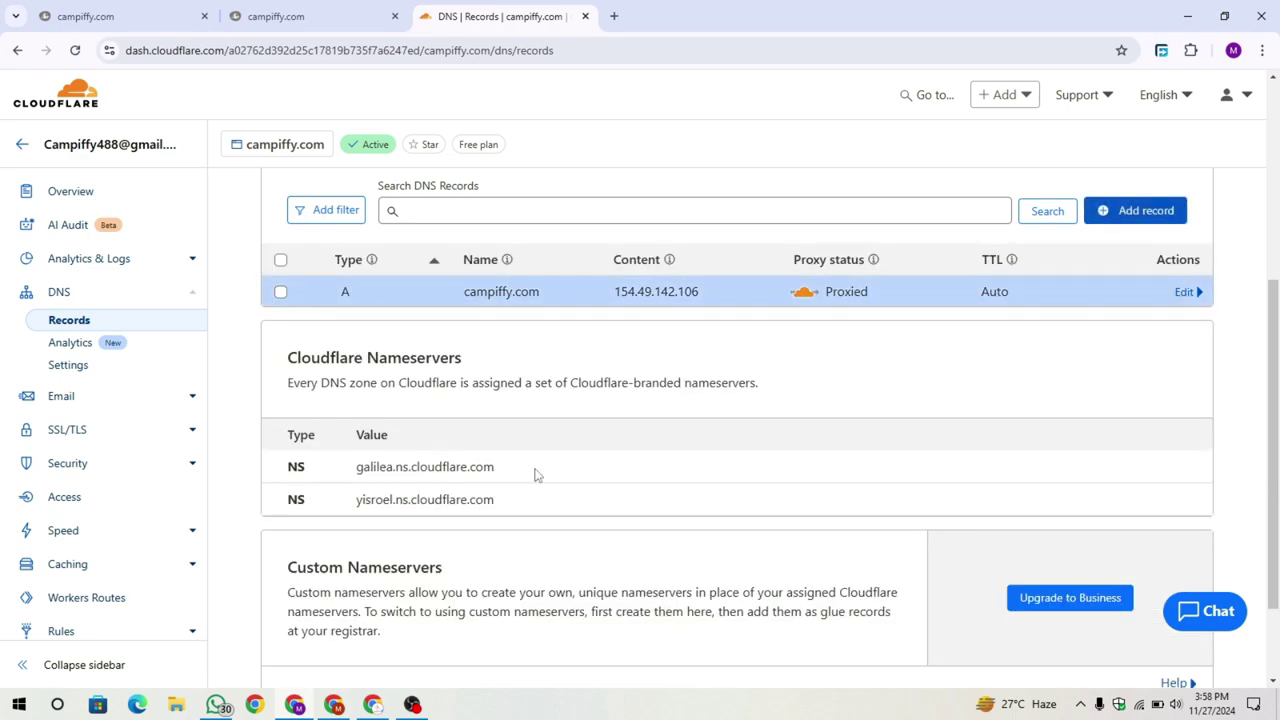
Start another DNS record of type A for campiffy.com and name it ftp
scroll(755, 478, up, 2)
scroll(898, 481, down, 1)
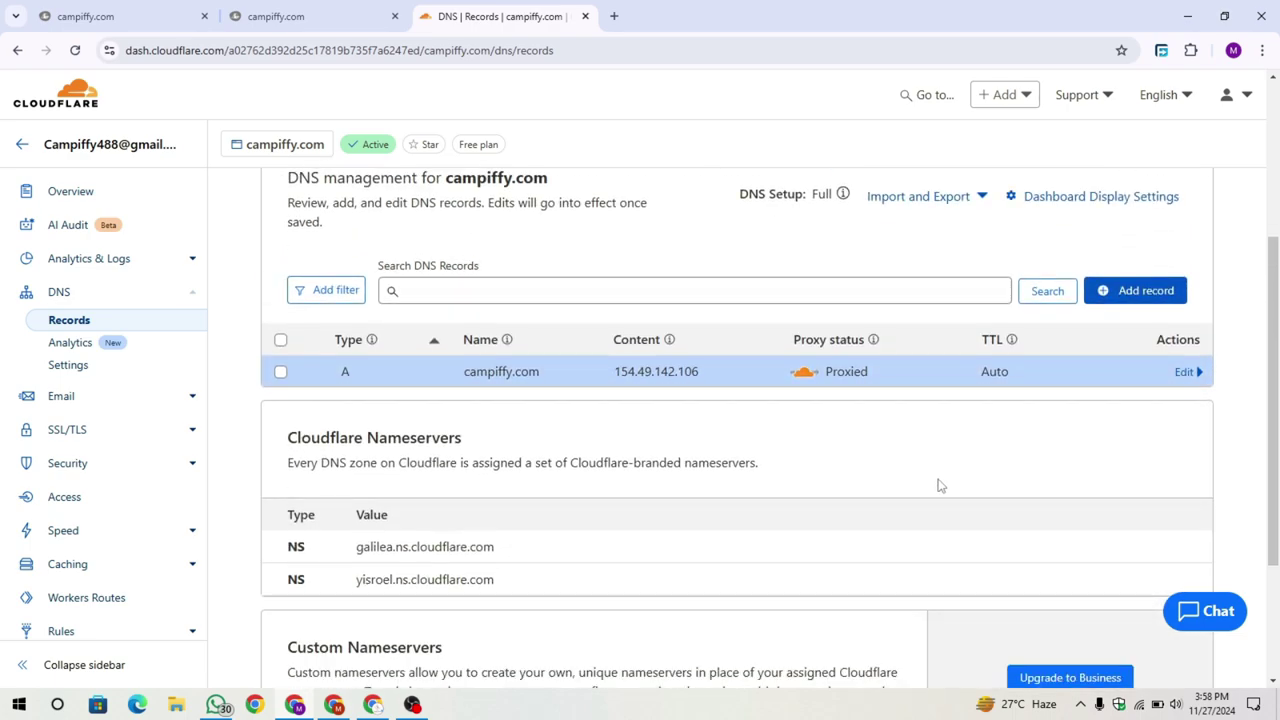
click(1143, 290)
click(329, 415)
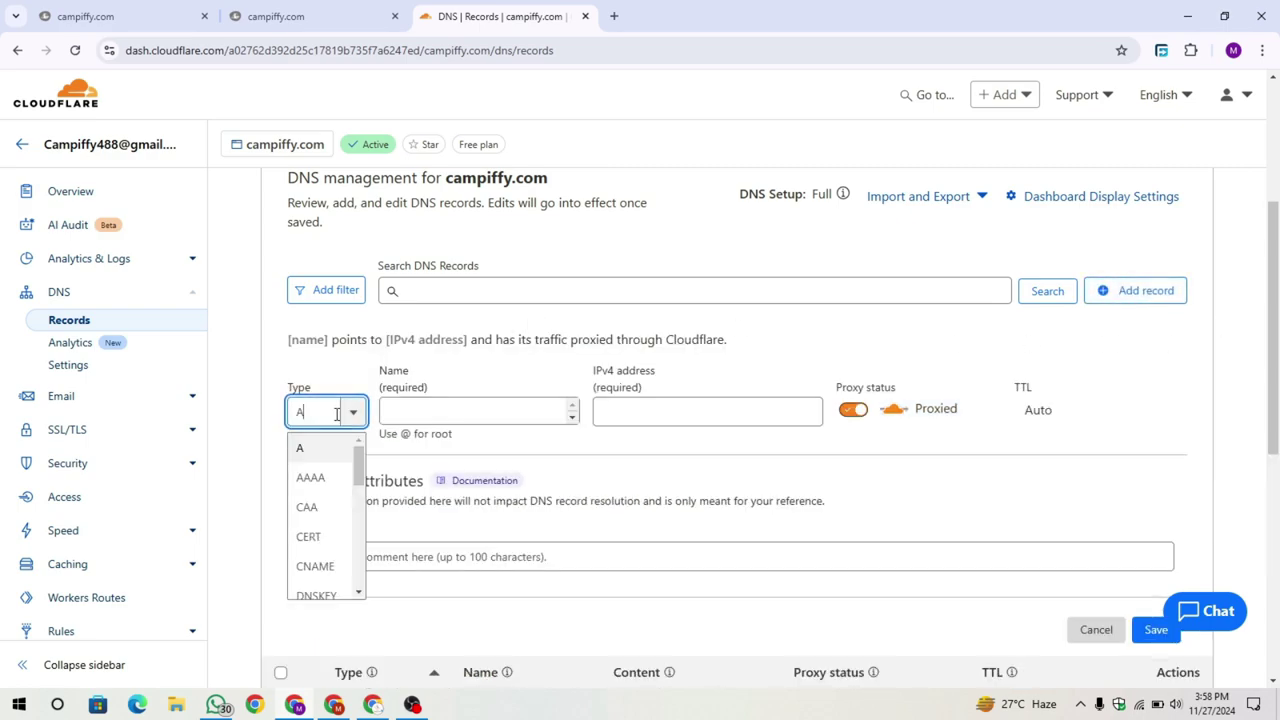
click(306, 446)
click(450, 409)
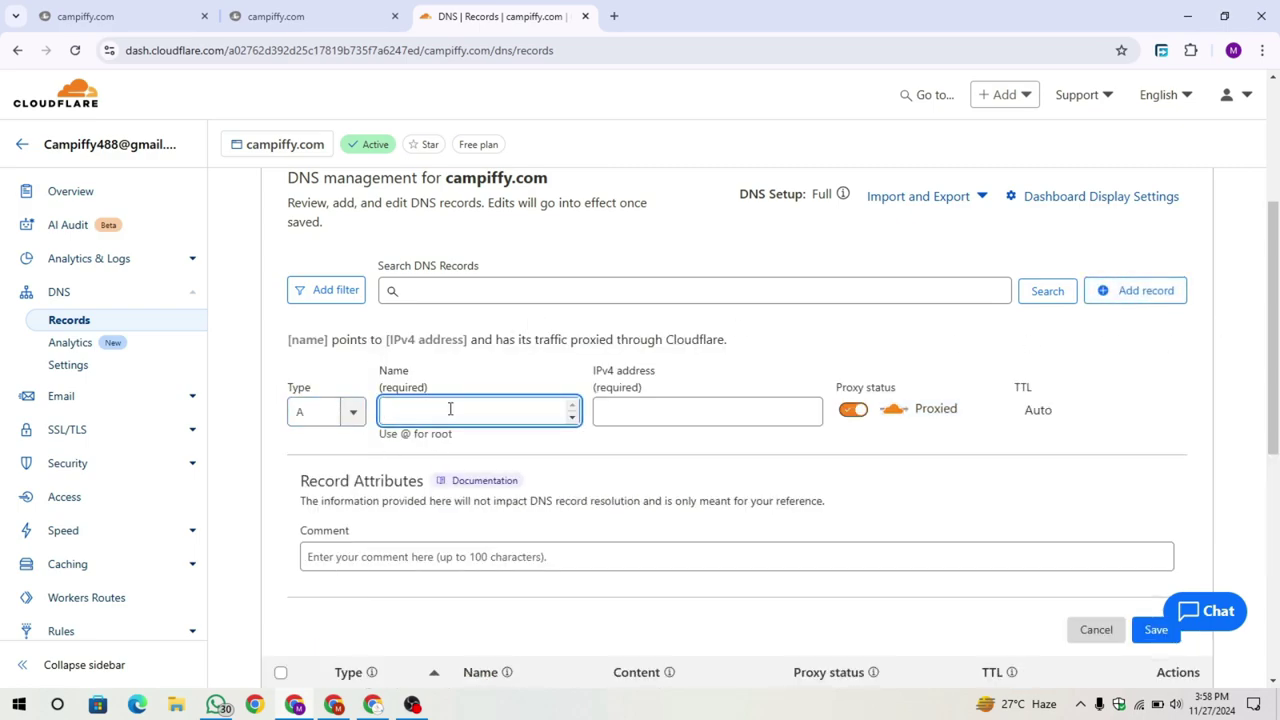
text(ftp)
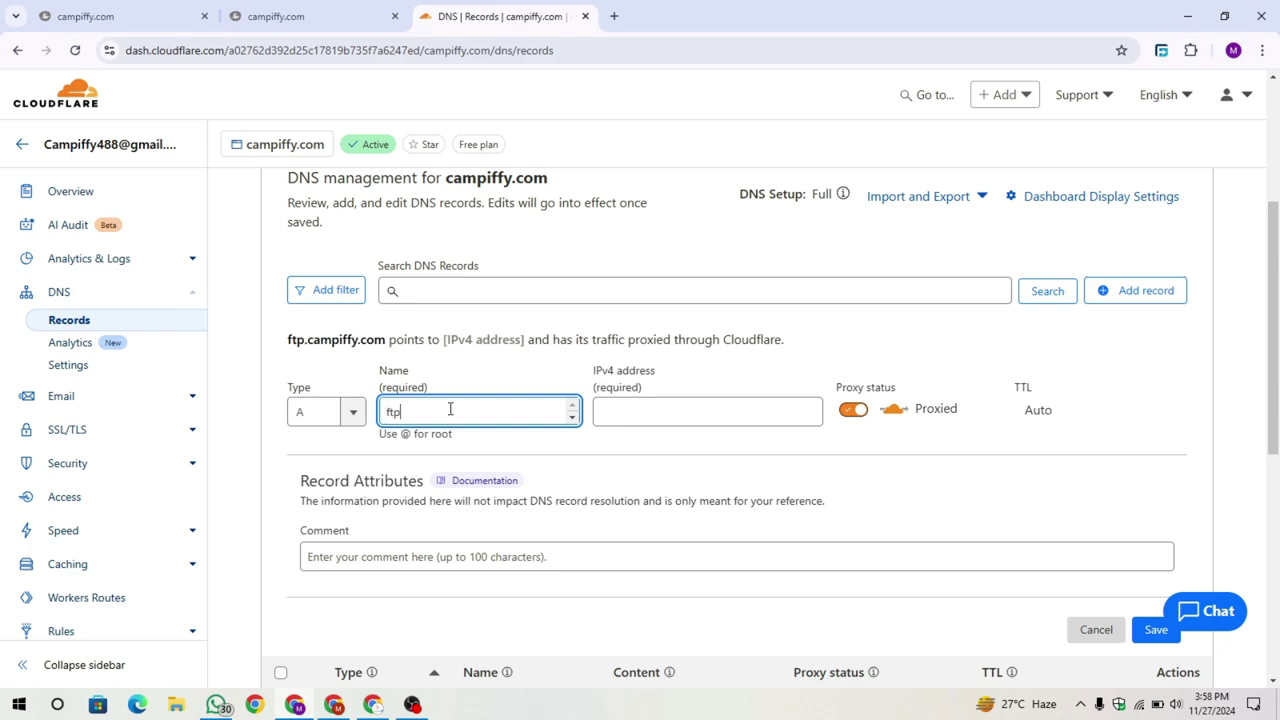
drag(450, 409, 380, 412)
Set the ftp record's IPv4 address to 154.49.142.106, matching the root record, and save it
click(665, 410)
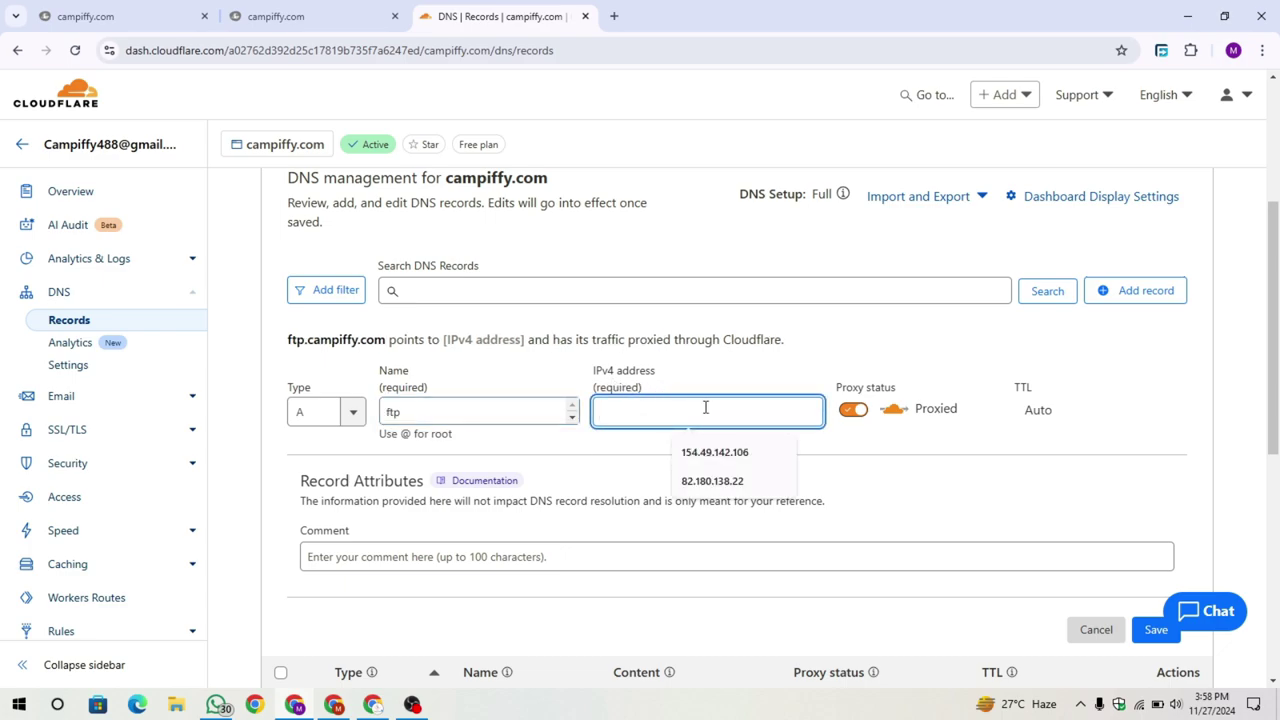
key(ctrl+v)
scroll(870, 478, down, 2)
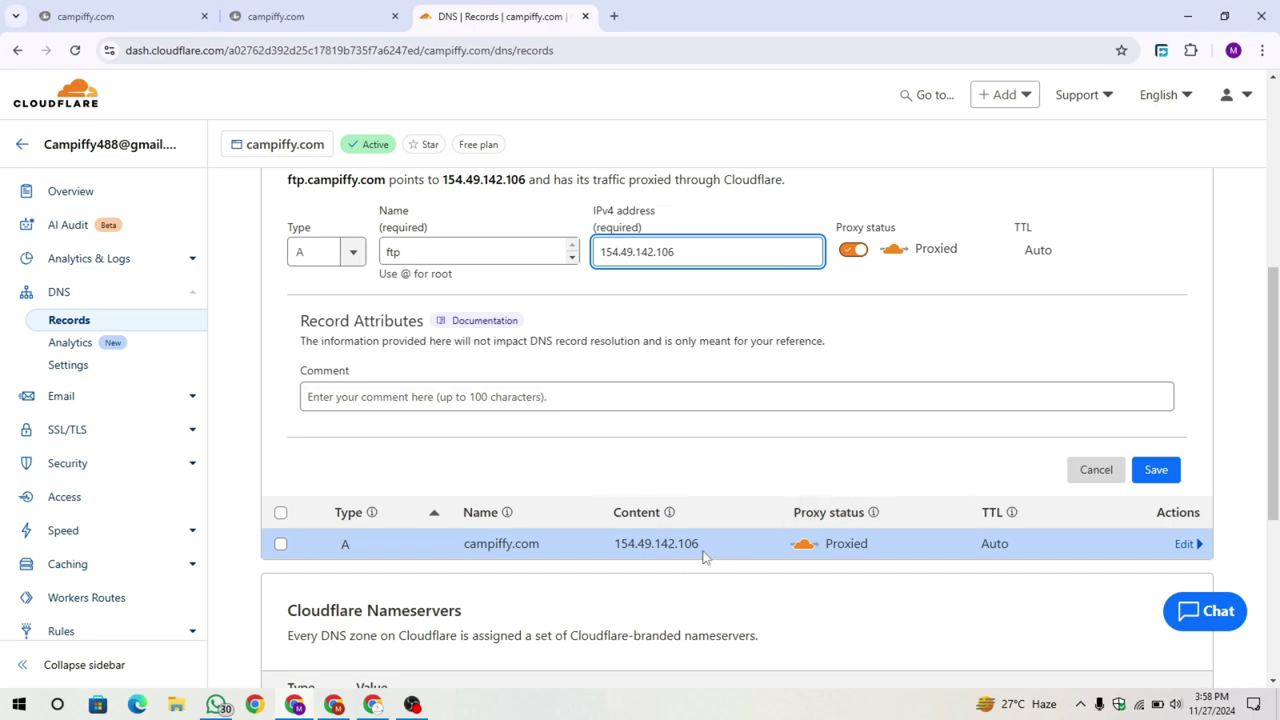
drag(703, 557, 597, 557)
click(641, 570)
click(1148, 480)
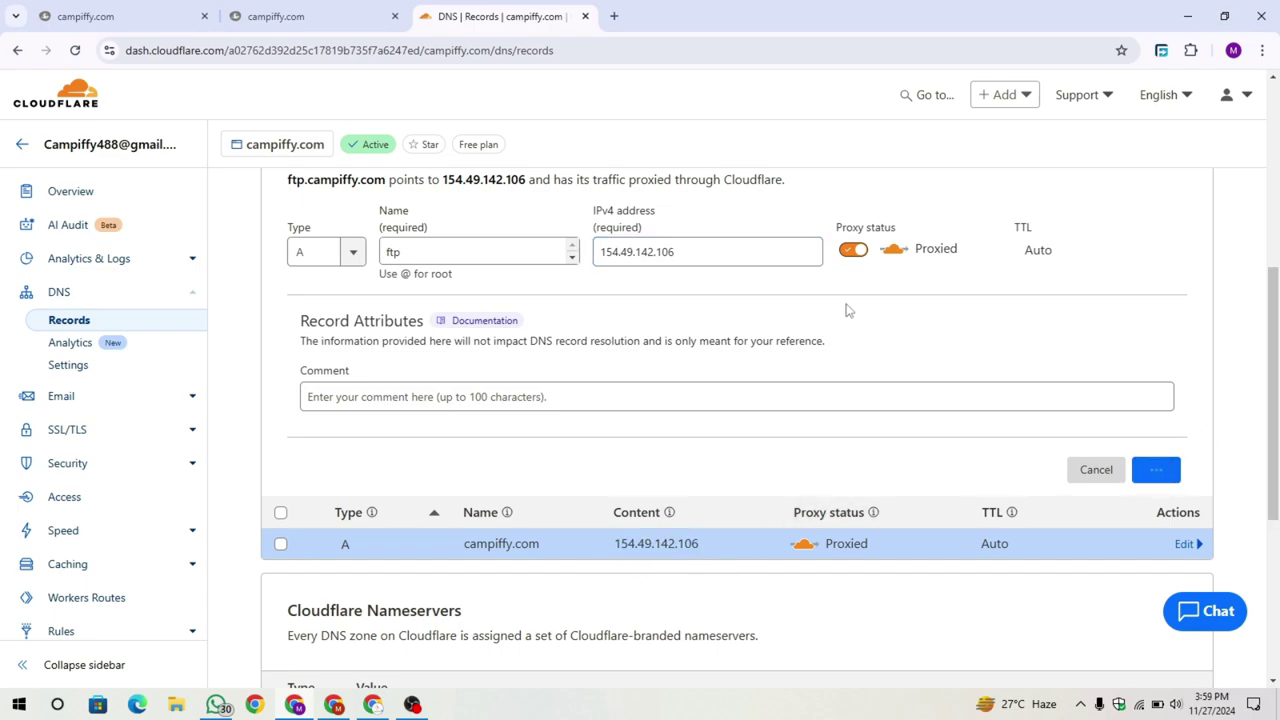
Start a third DNS record for campiffy.com with type AAAA and the name @
scroll(1078, 367, up, 3)
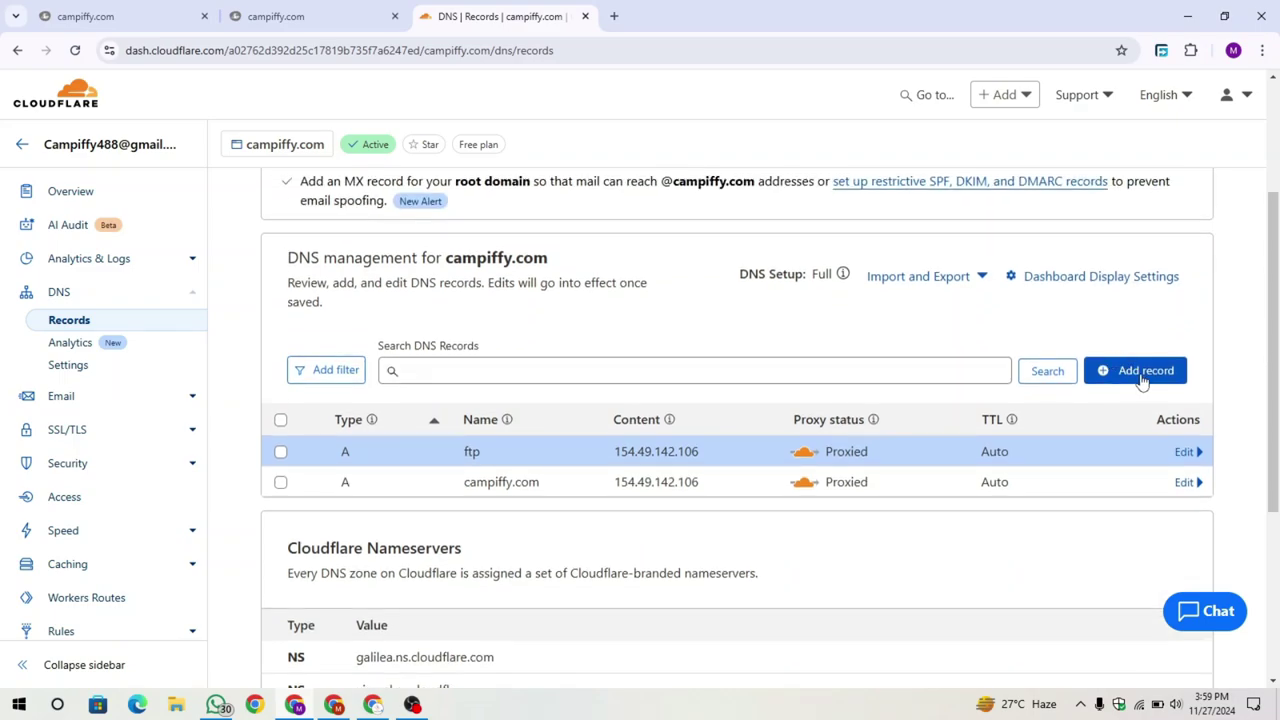
click(1135, 372)
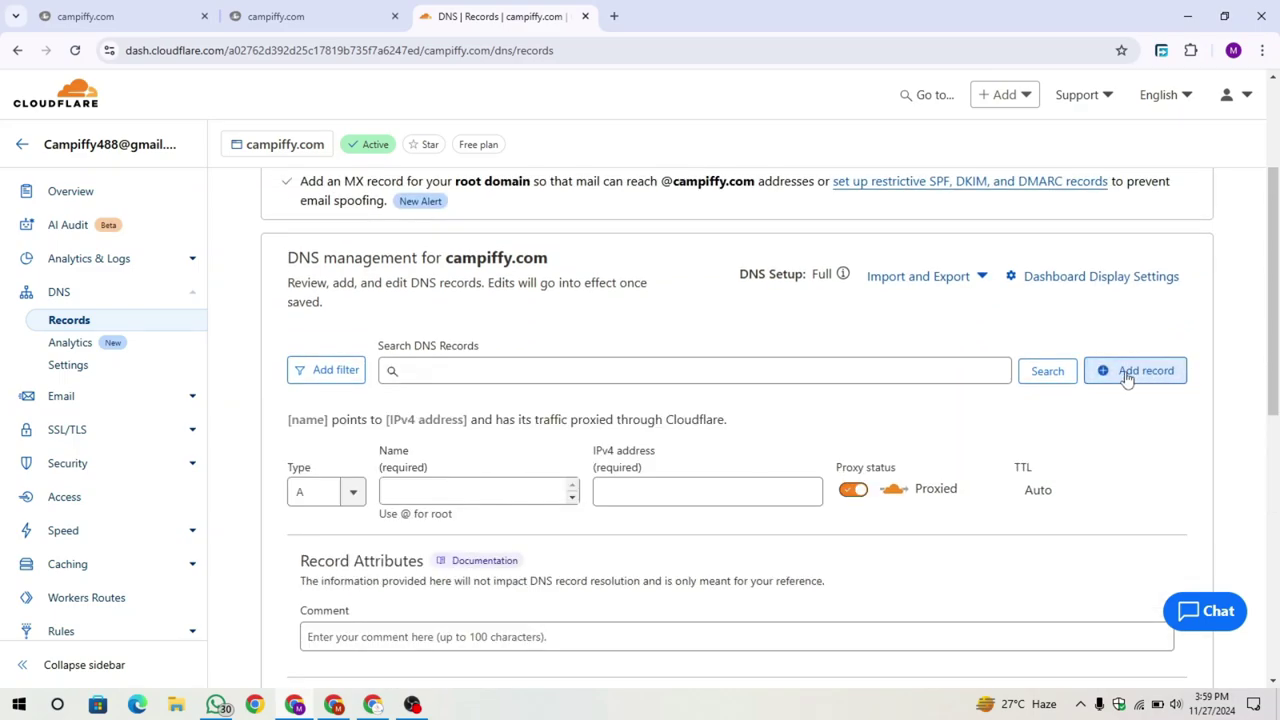
scroll(400, 410, down, 1)
click(358, 413)
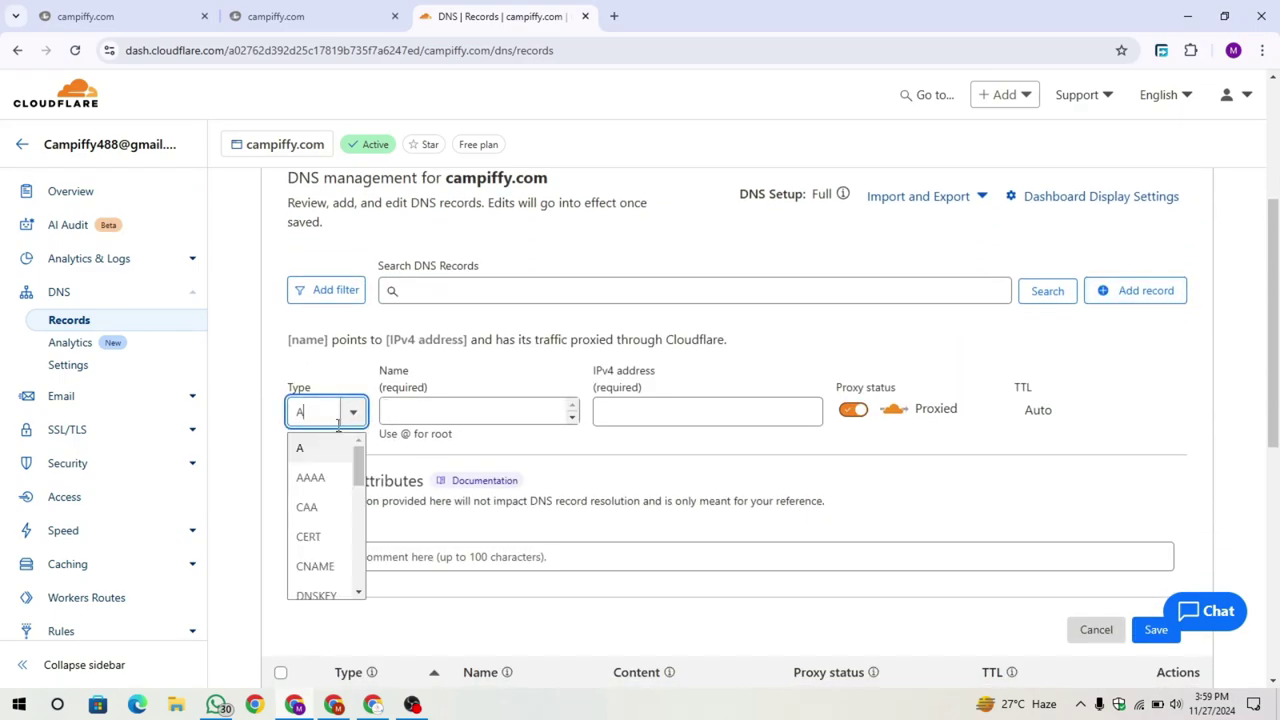
click(328, 478)
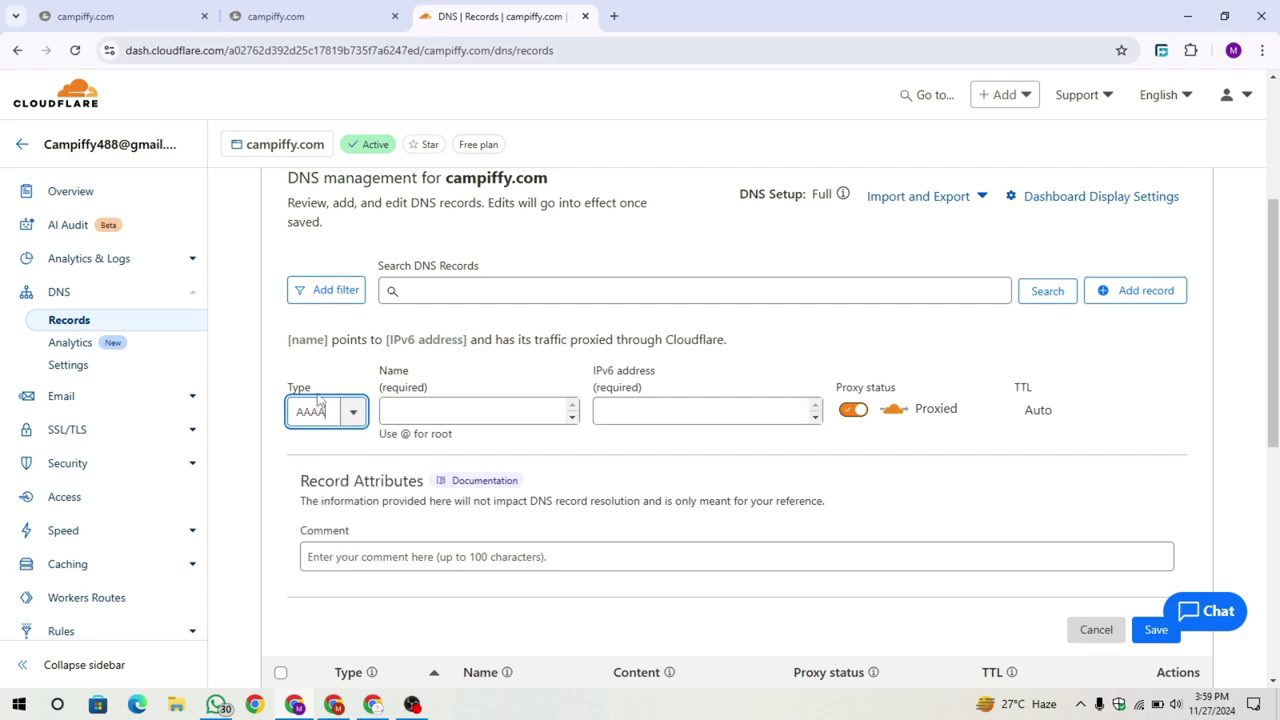
click(422, 414)
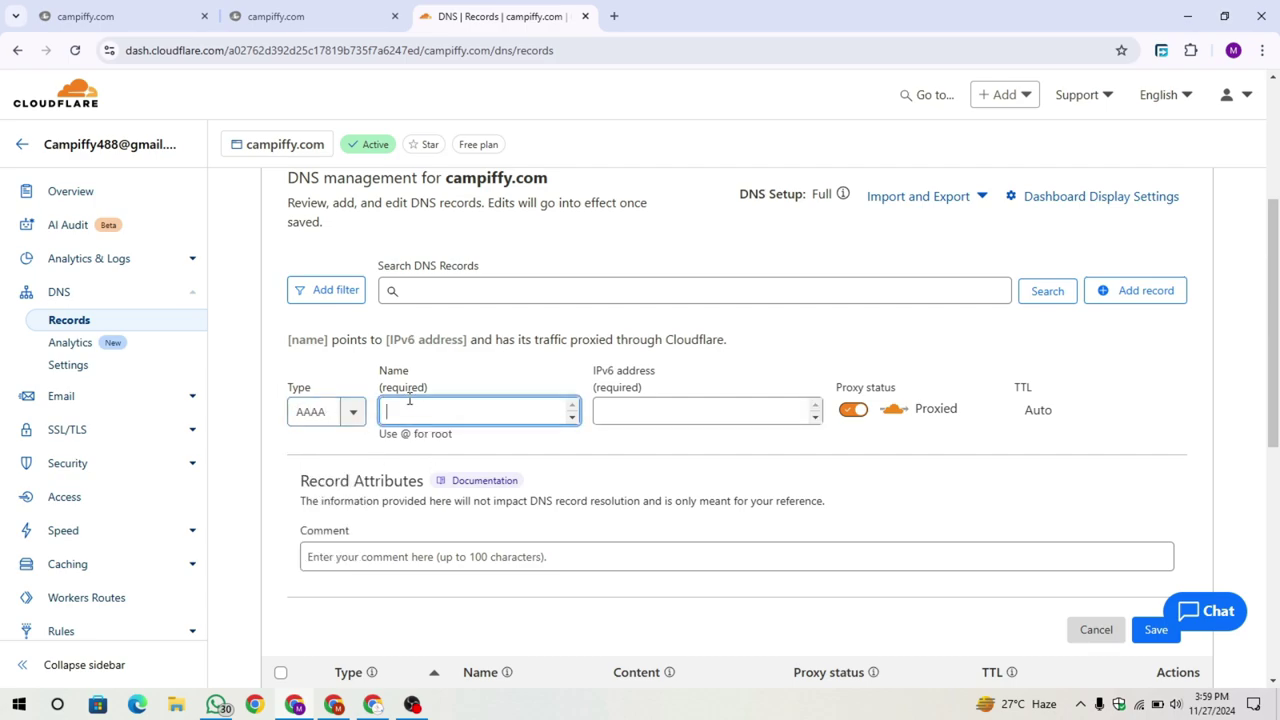
text(@)
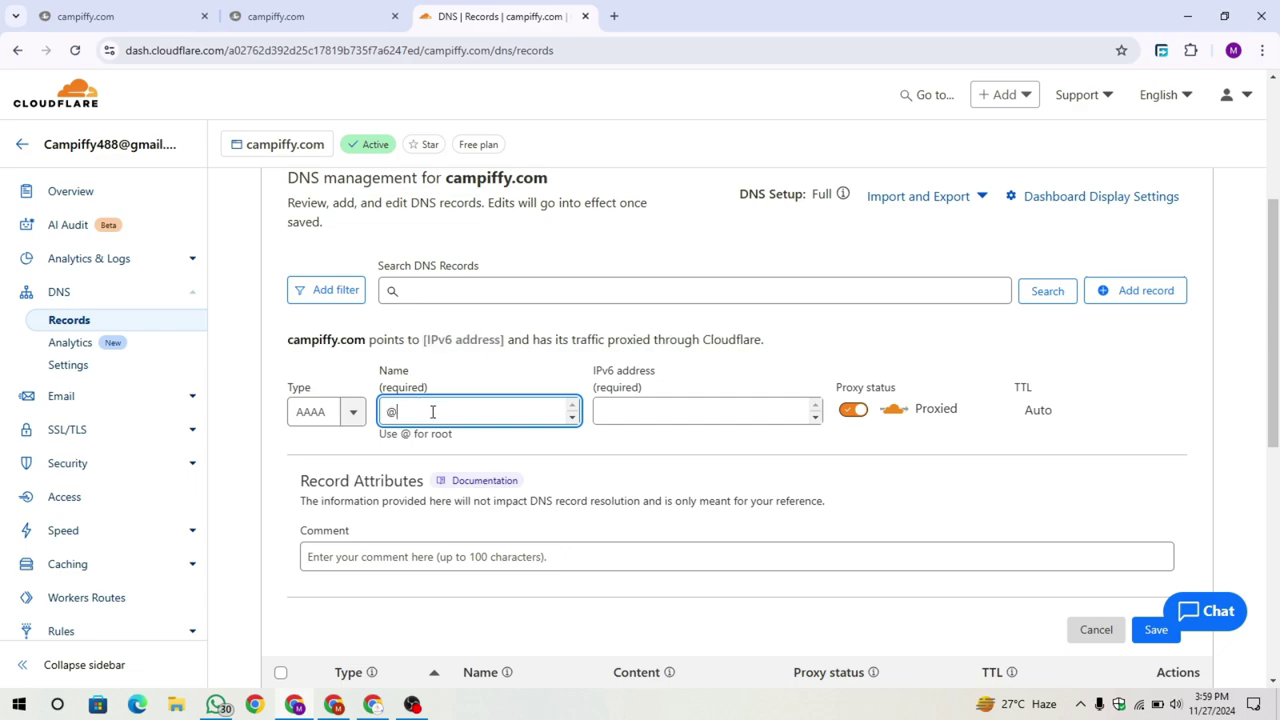
scroll(534, 426, down, 1)
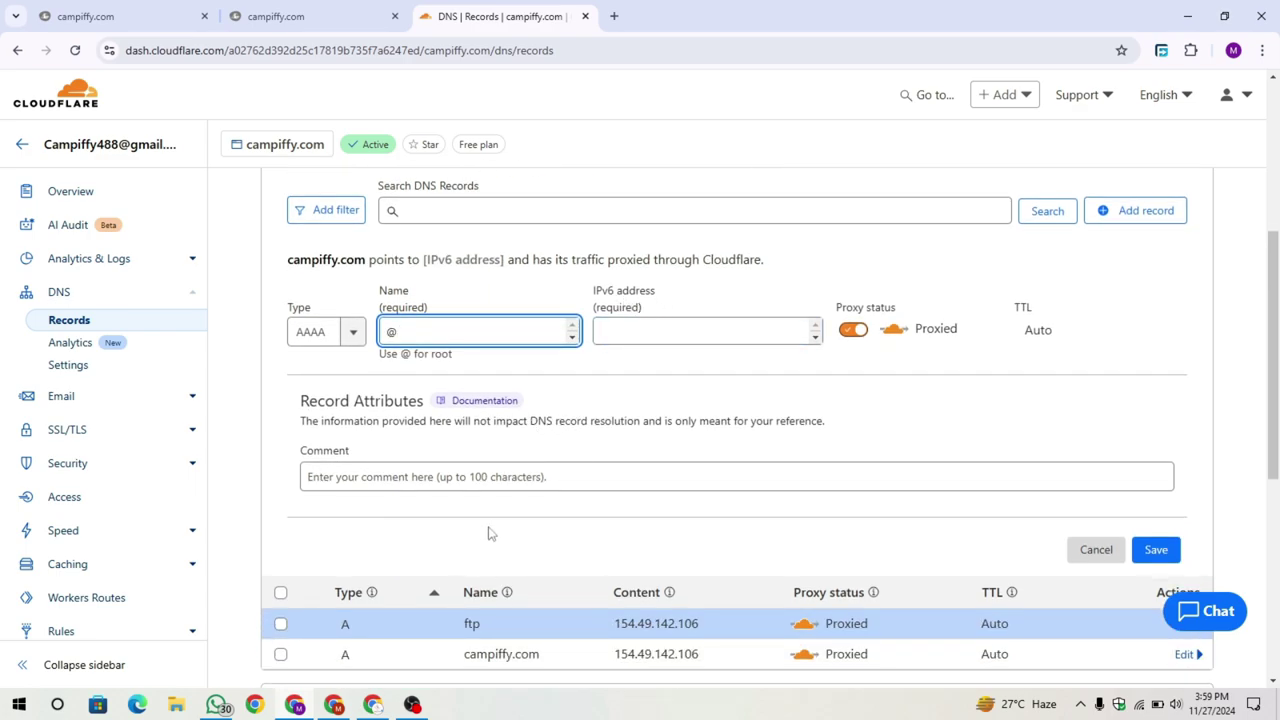
Switch to Hostinger and open the DNS Zone Editor of the campiffy.com website
click(333, 704)
scroll(163, 451, down, 1)
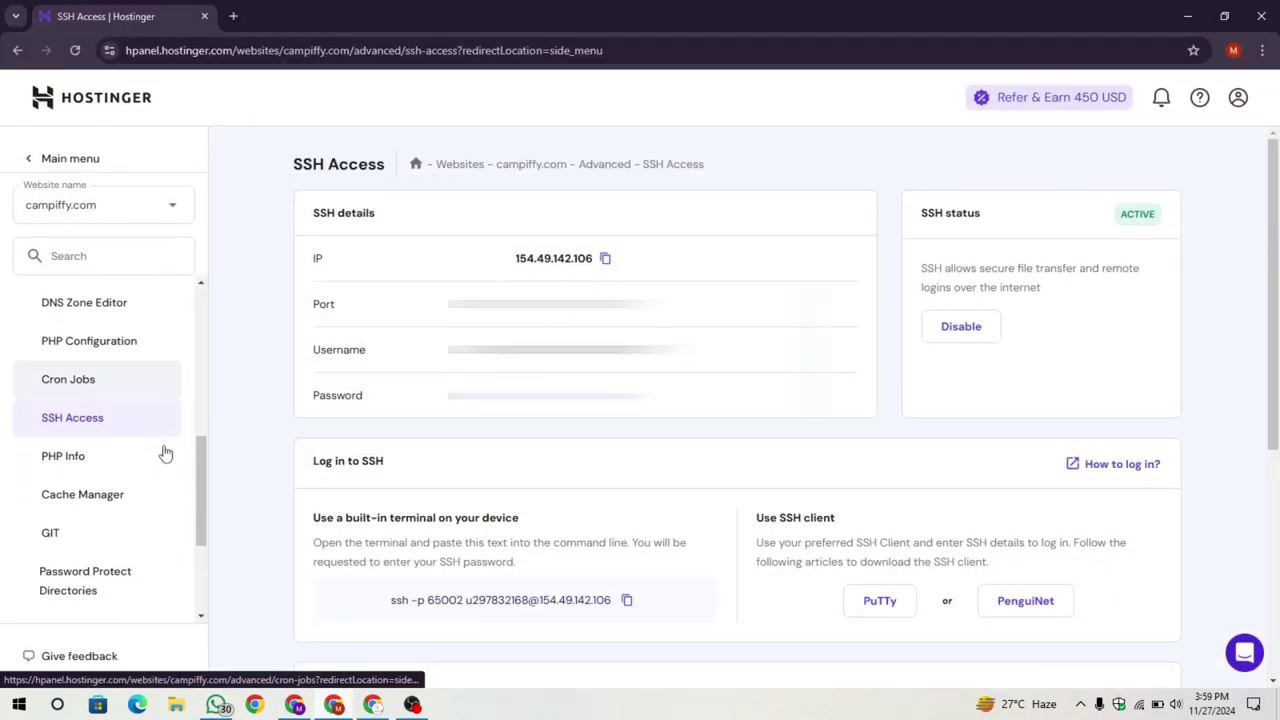
scroll(163, 451, up, 2)
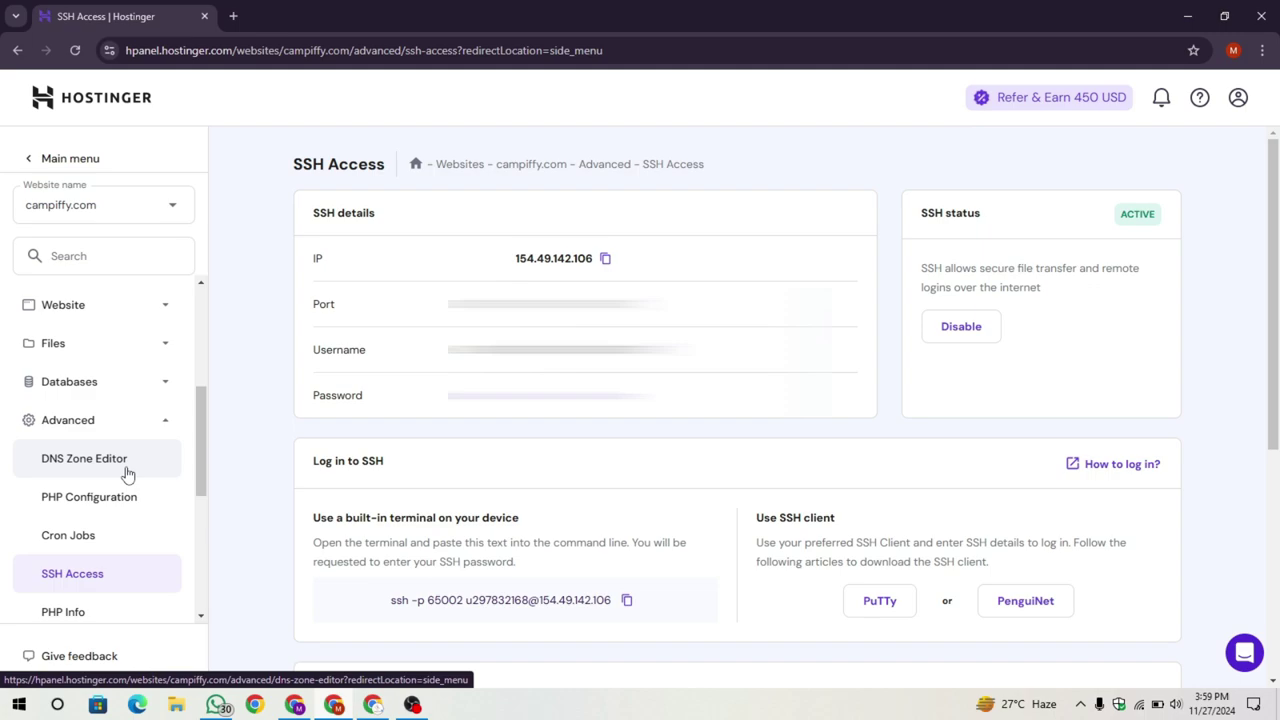
click(127, 473)
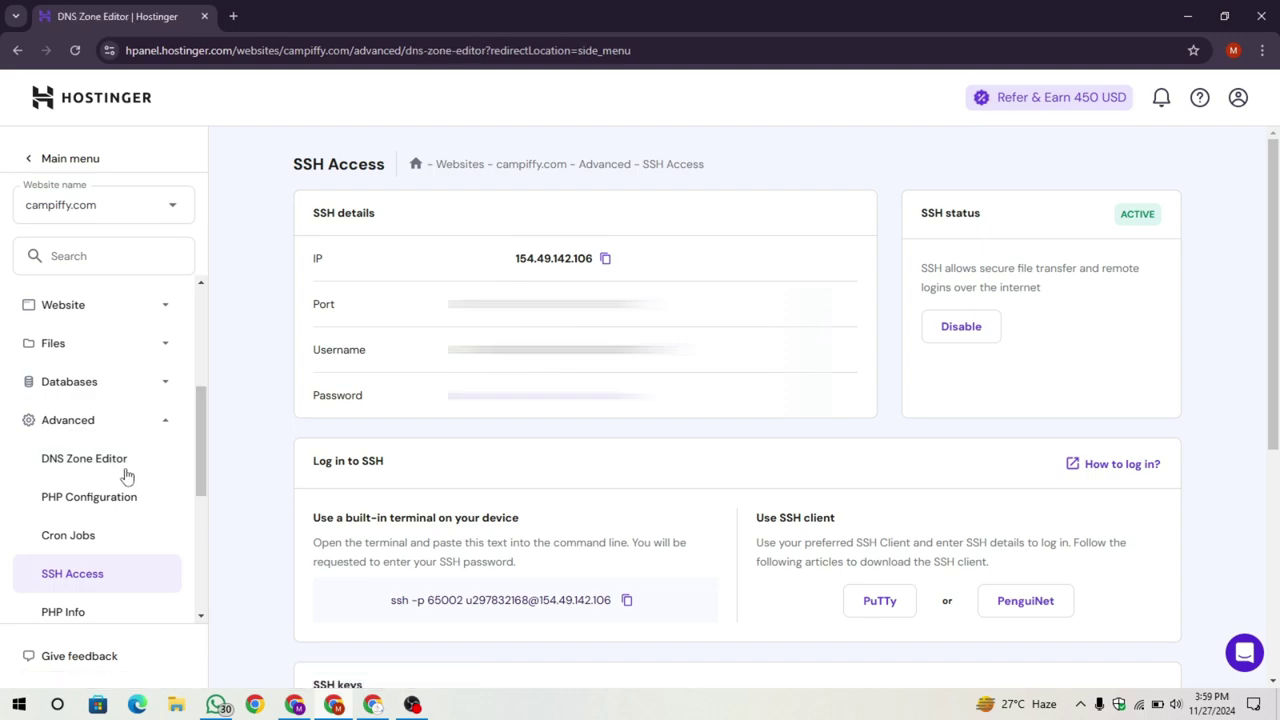
Look through Hostinger's DNS records for campiffy.com to locate the AAAA record of the root domain
scroll(306, 484, down, 1)
scroll(306, 470, down, 5)
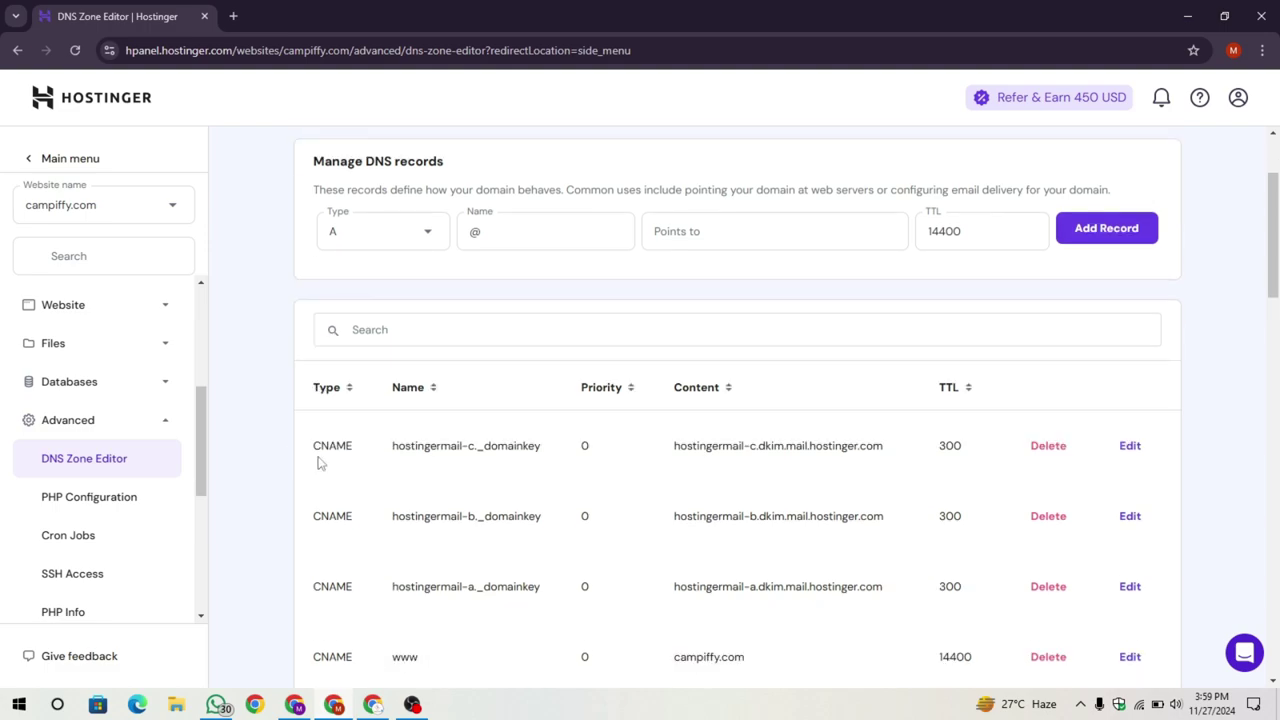
scroll(283, 370, up, 4)
scroll(283, 370, down, 10)
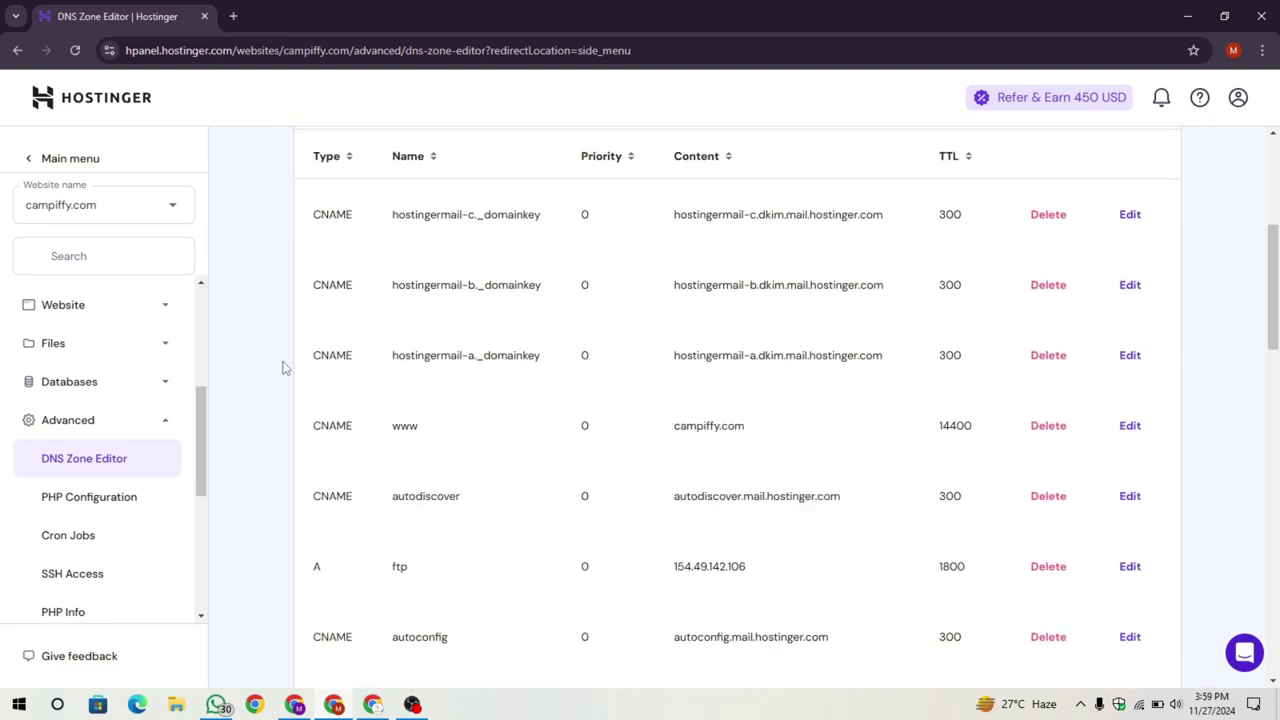
scroll(283, 370, down, 7)
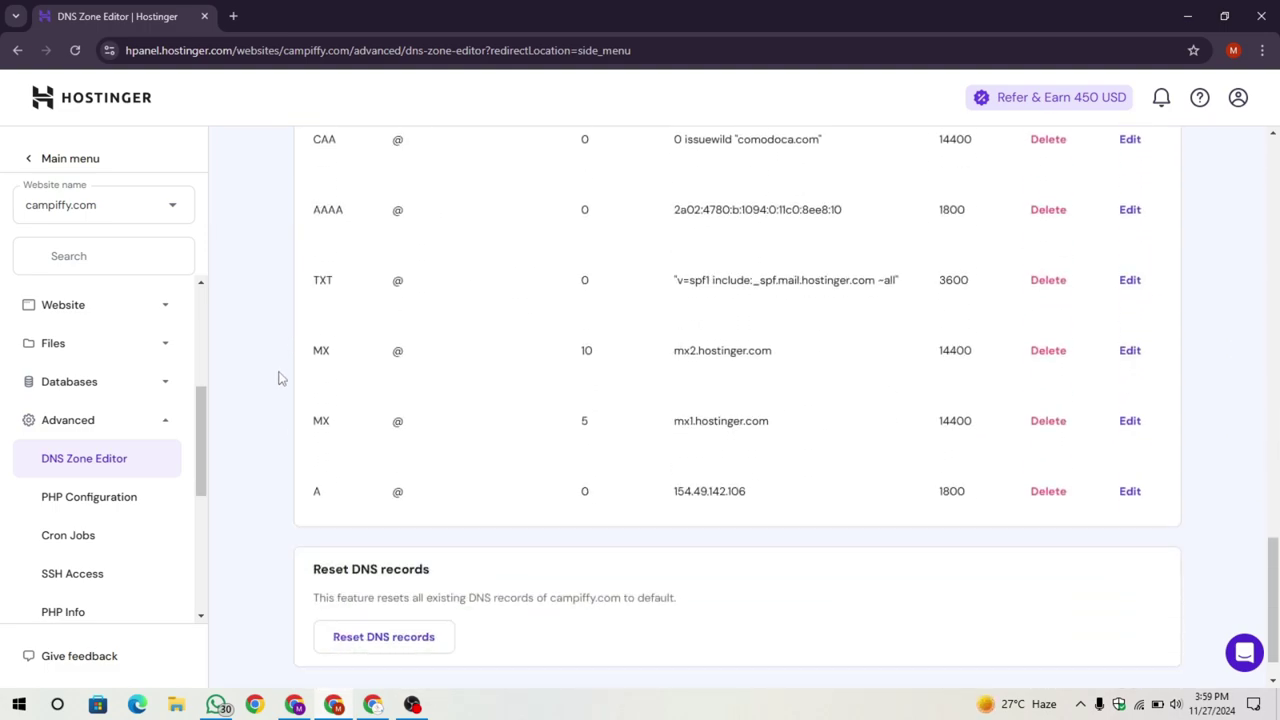
scroll(277, 381, up, 4)
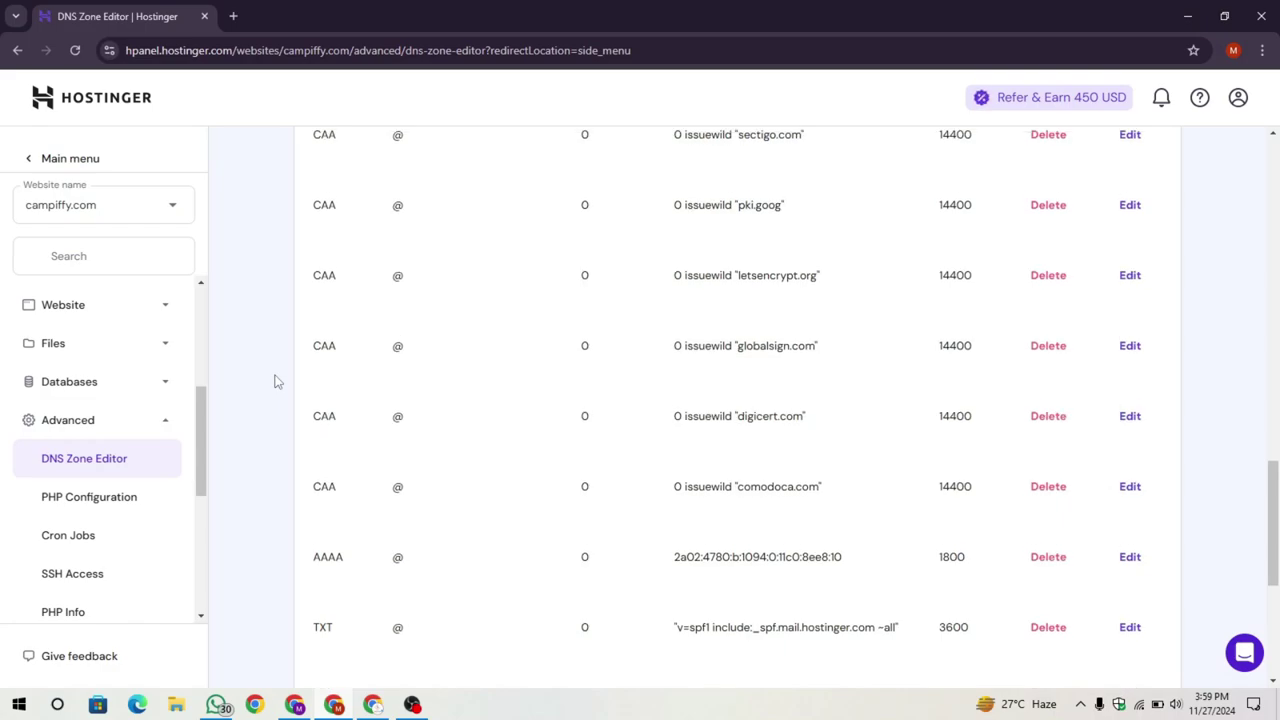
scroll(277, 381, down, 1)
drag(302, 477, 330, 478)
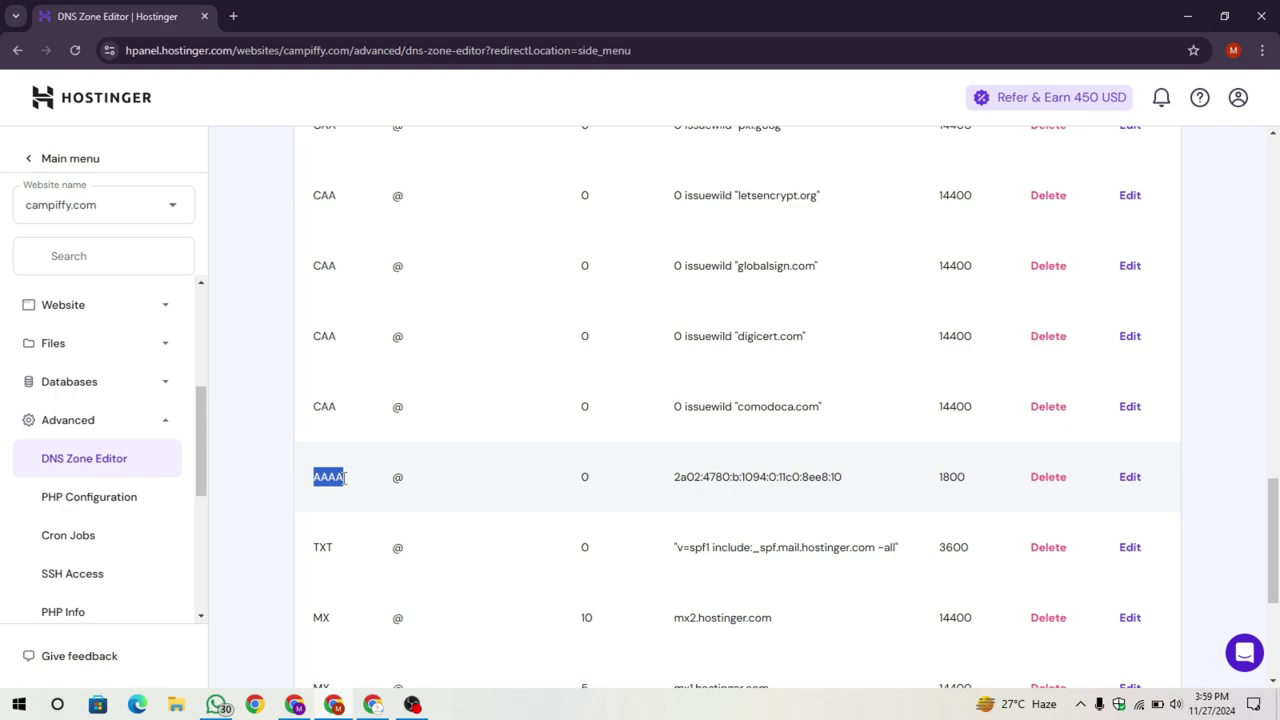
click(266, 414)
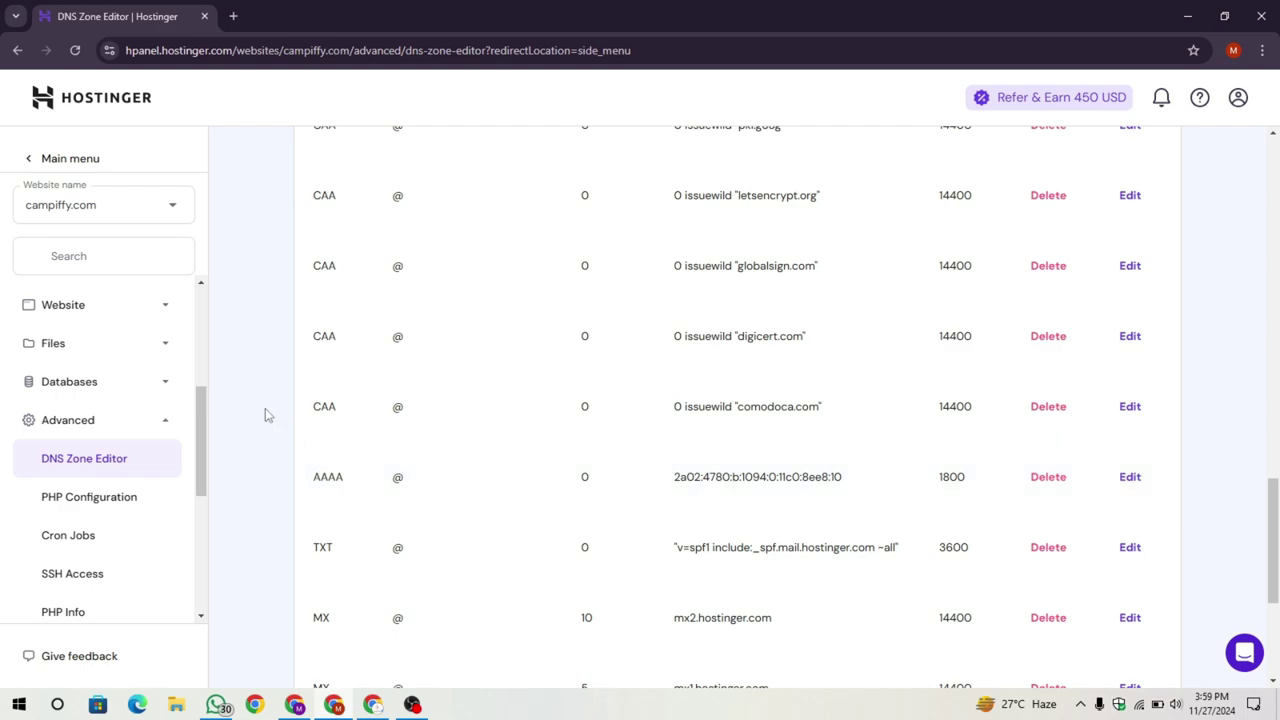
Copy the IPv6 address 2a02:4780:b:1094:0:11c0:8ee8:10 from the AAAA record's edit form and cancel the edit
click(1129, 488)
click(620, 391)
drag(620, 391, 436, 381)
key(ctrl+c)
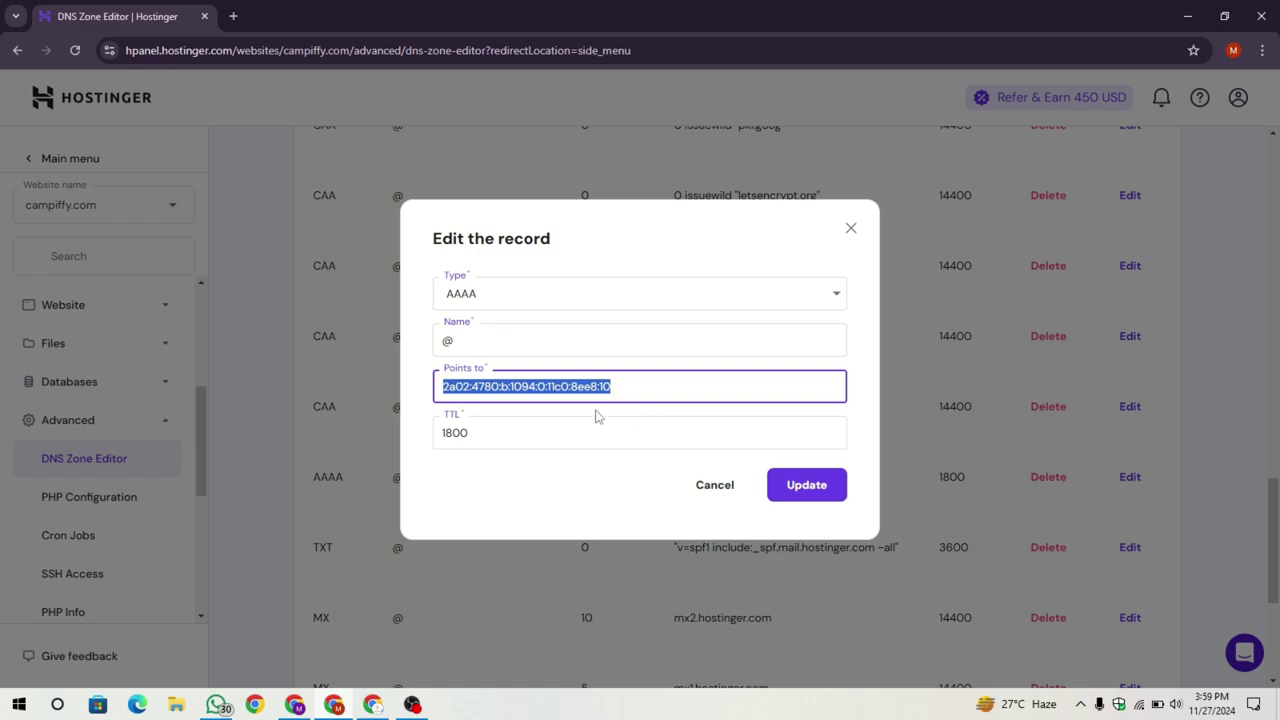
click(702, 487)
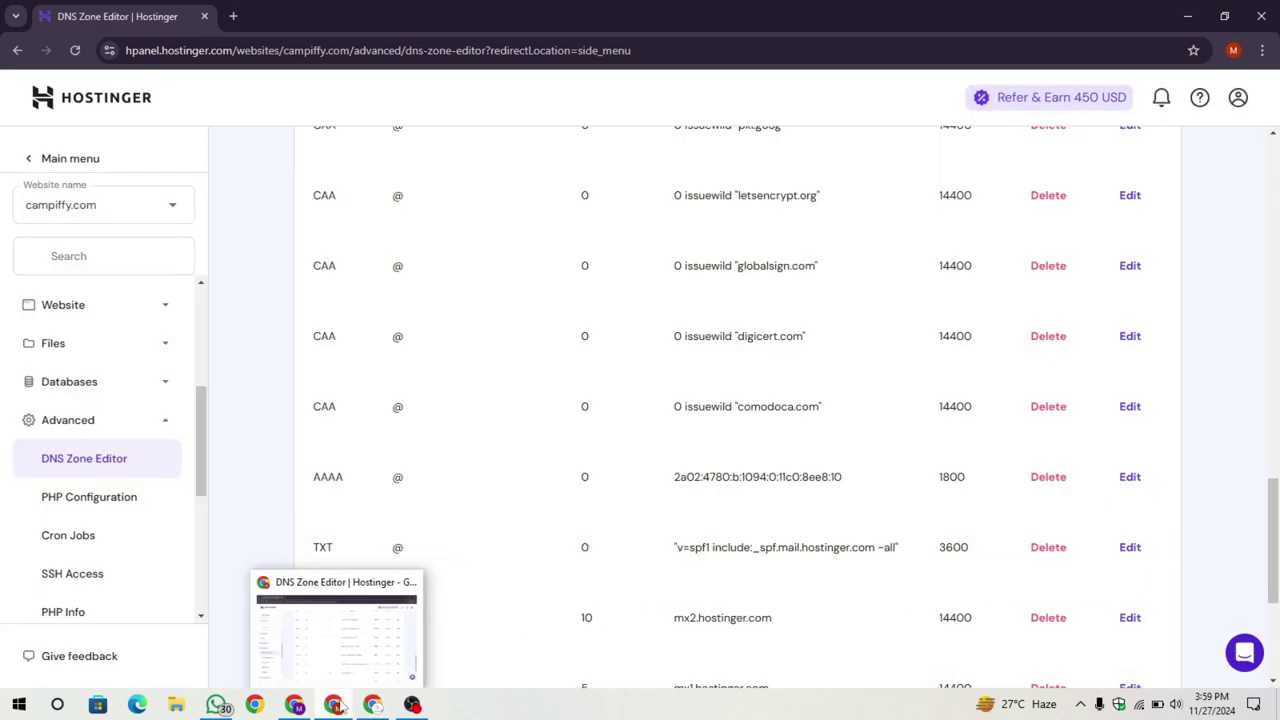
Switch to Cloudflare, enter 2a02:4780:b:1094:0:11c0:8ee8:10 as the AAAA record's IPv6 address and save the record
click(294, 706)
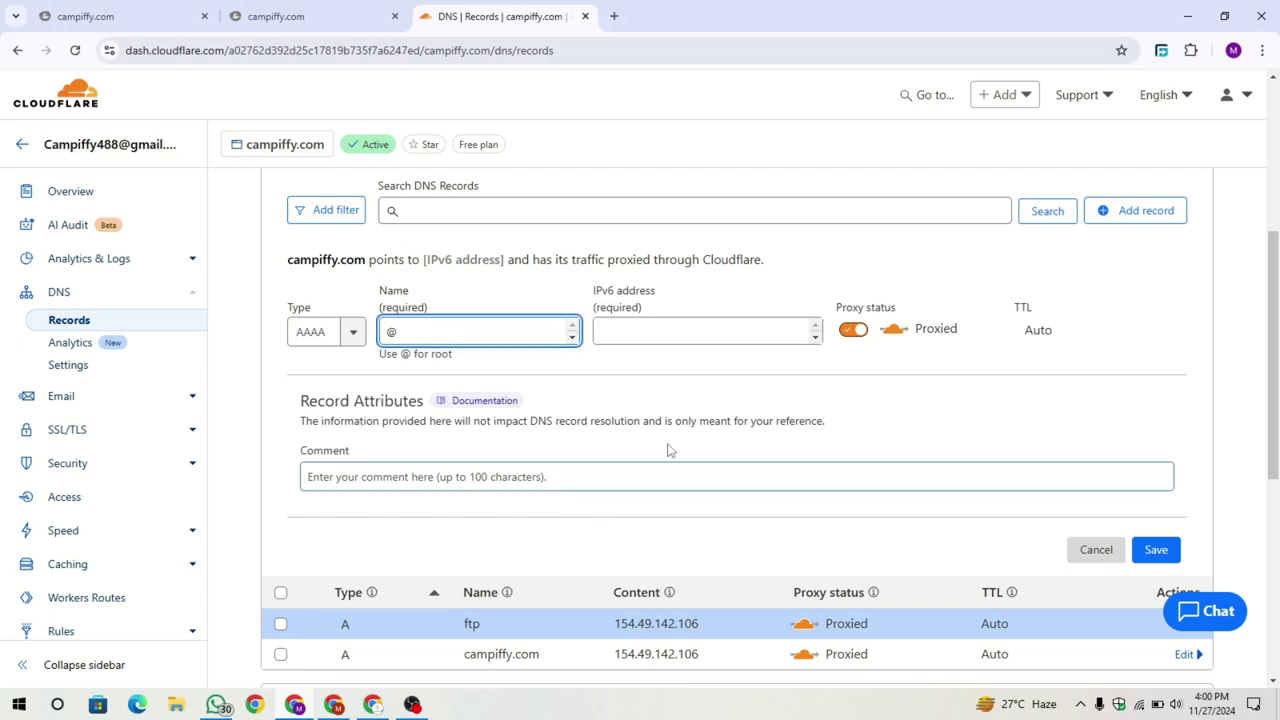
click(673, 322)
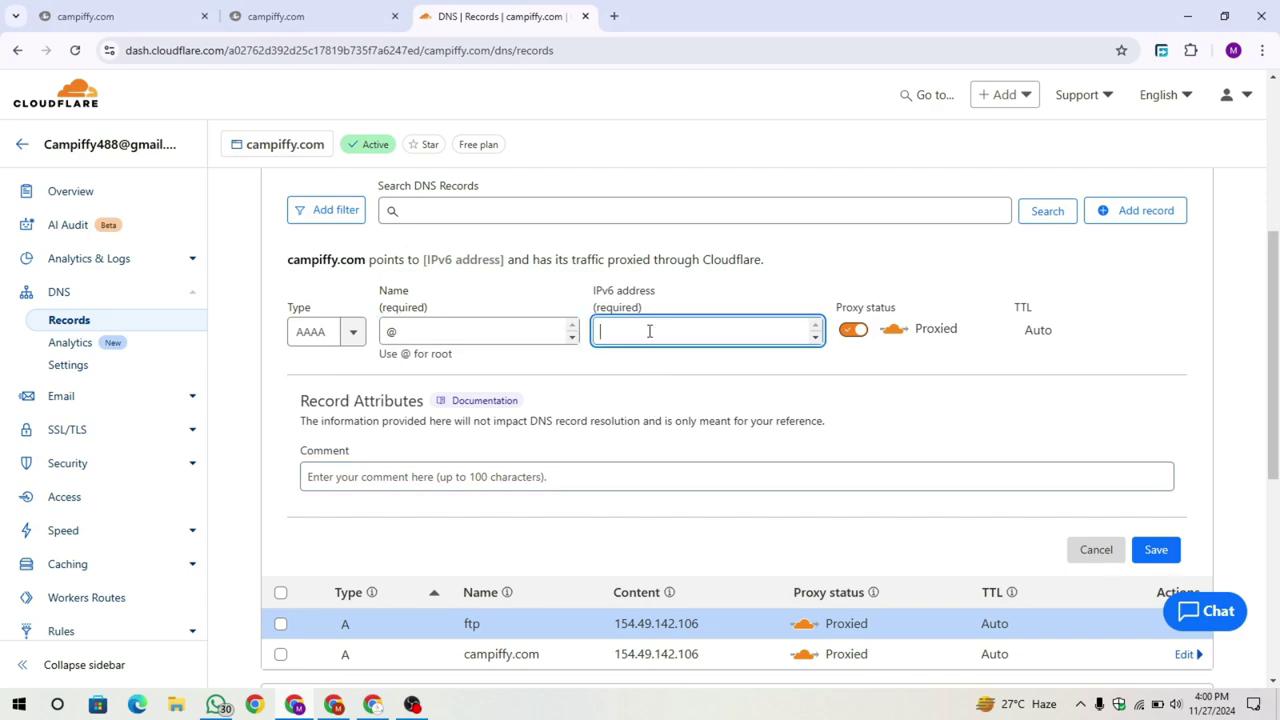
key(ctrl+v)
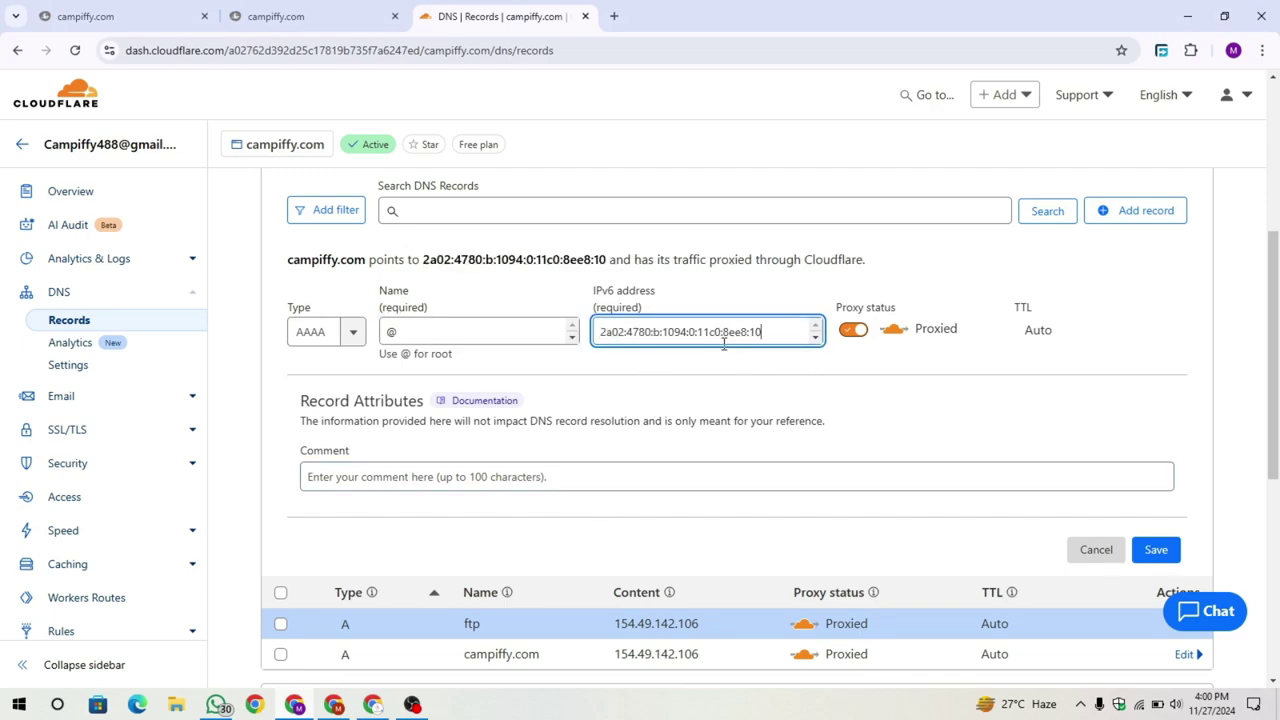
click(836, 365)
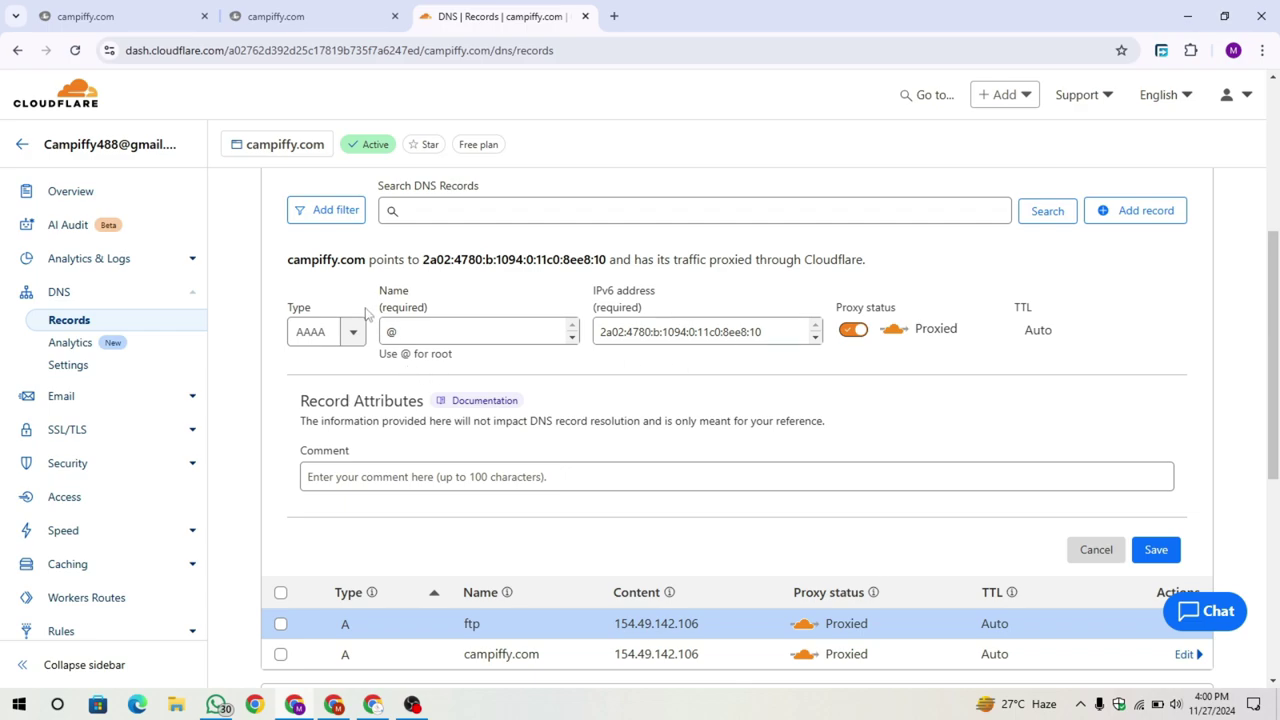
click(1155, 550)
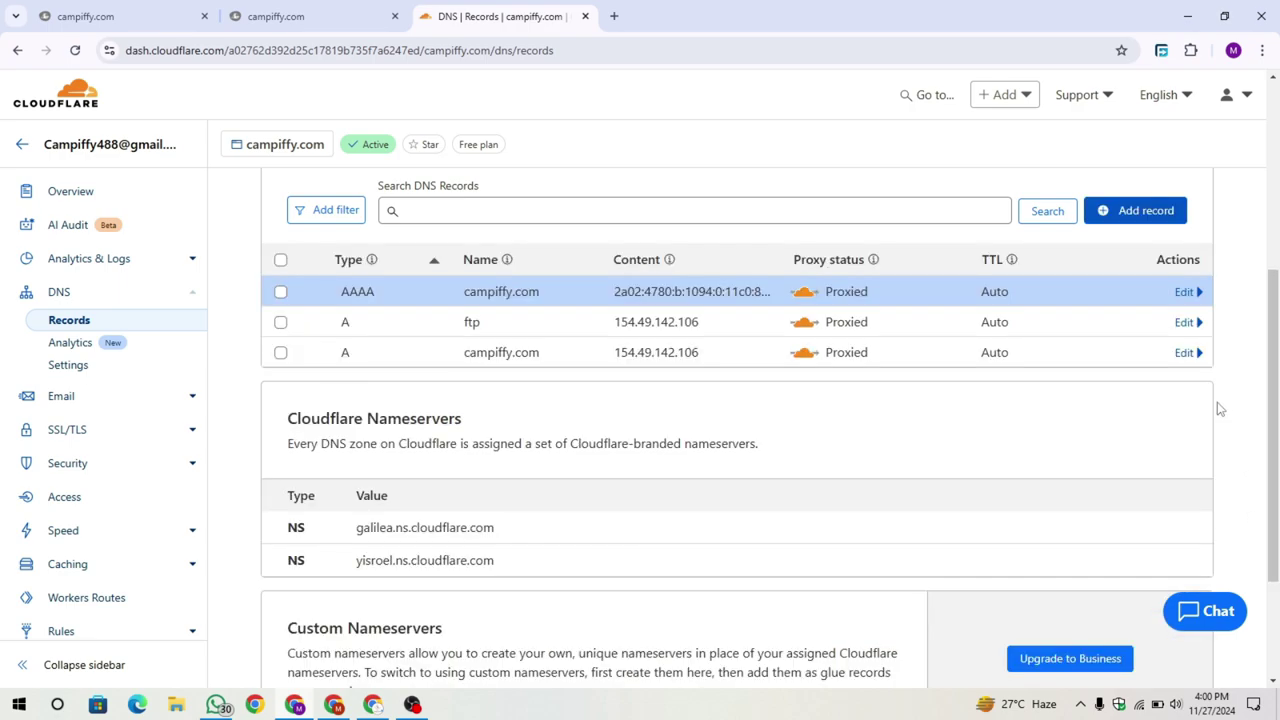
Start a new DNS record for campiffy.com and set its type to CNAME
scroll(592, 303, up, 1)
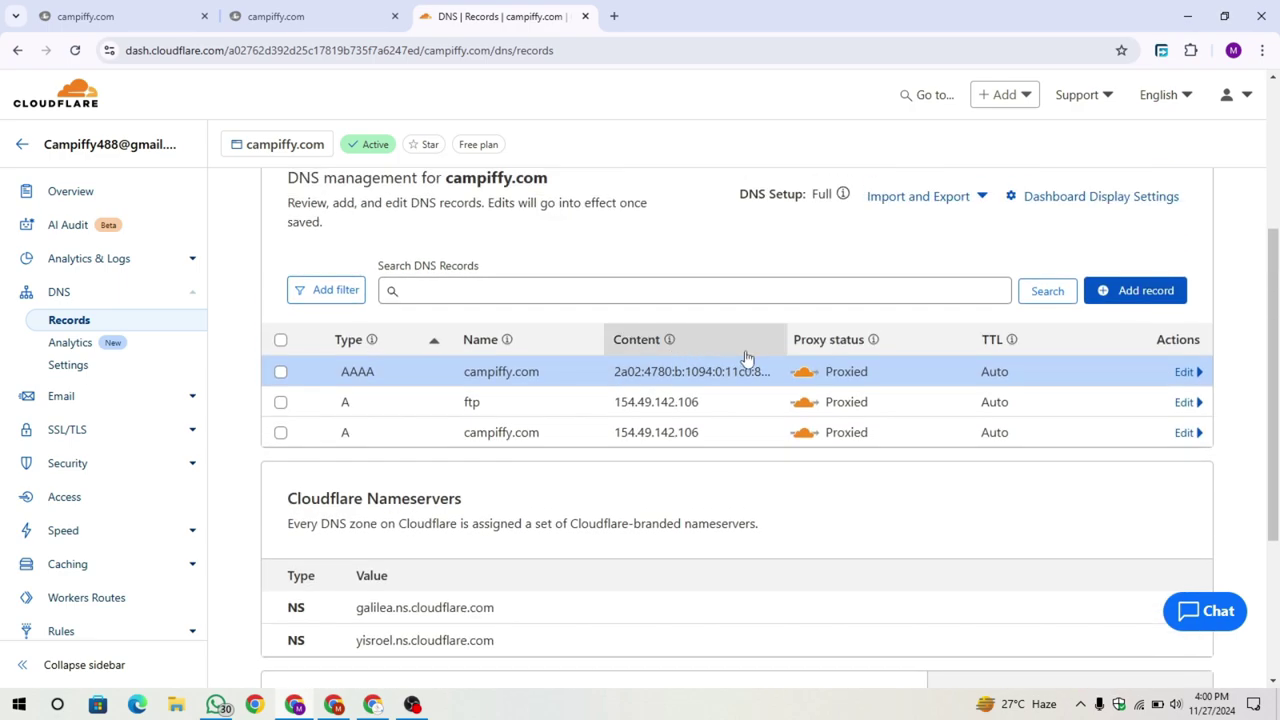
click(1122, 292)
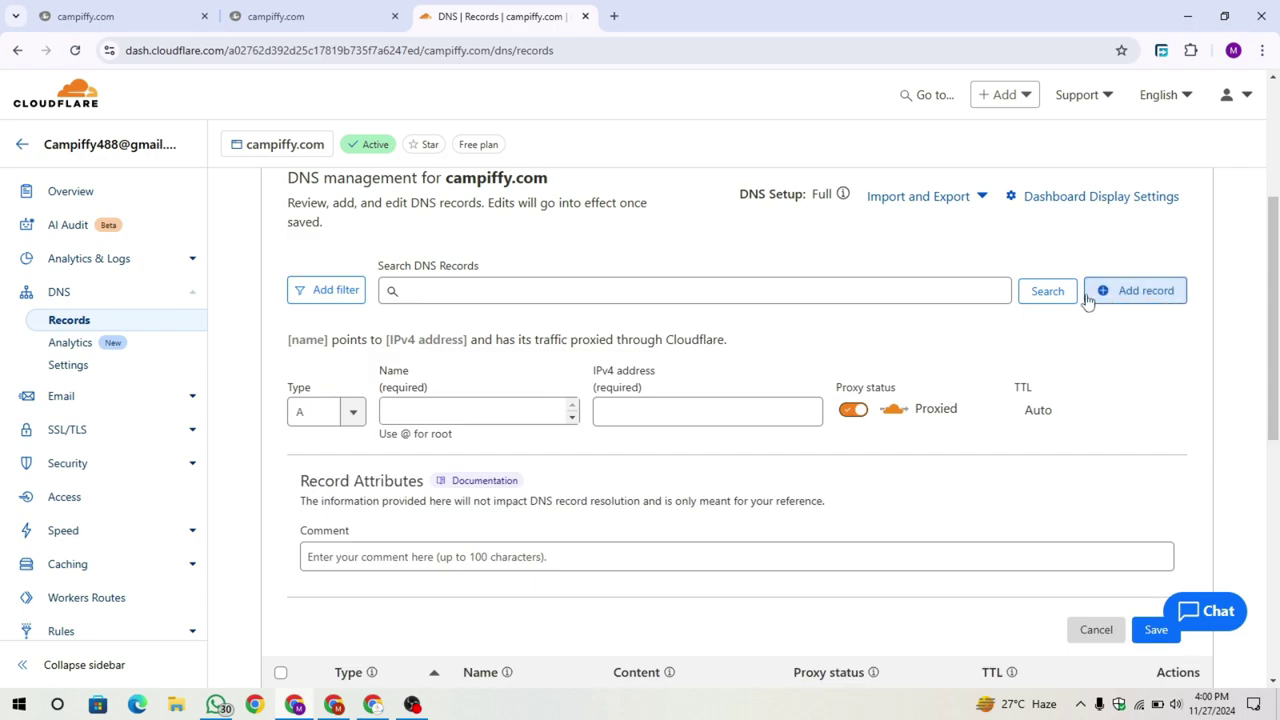
click(352, 418)
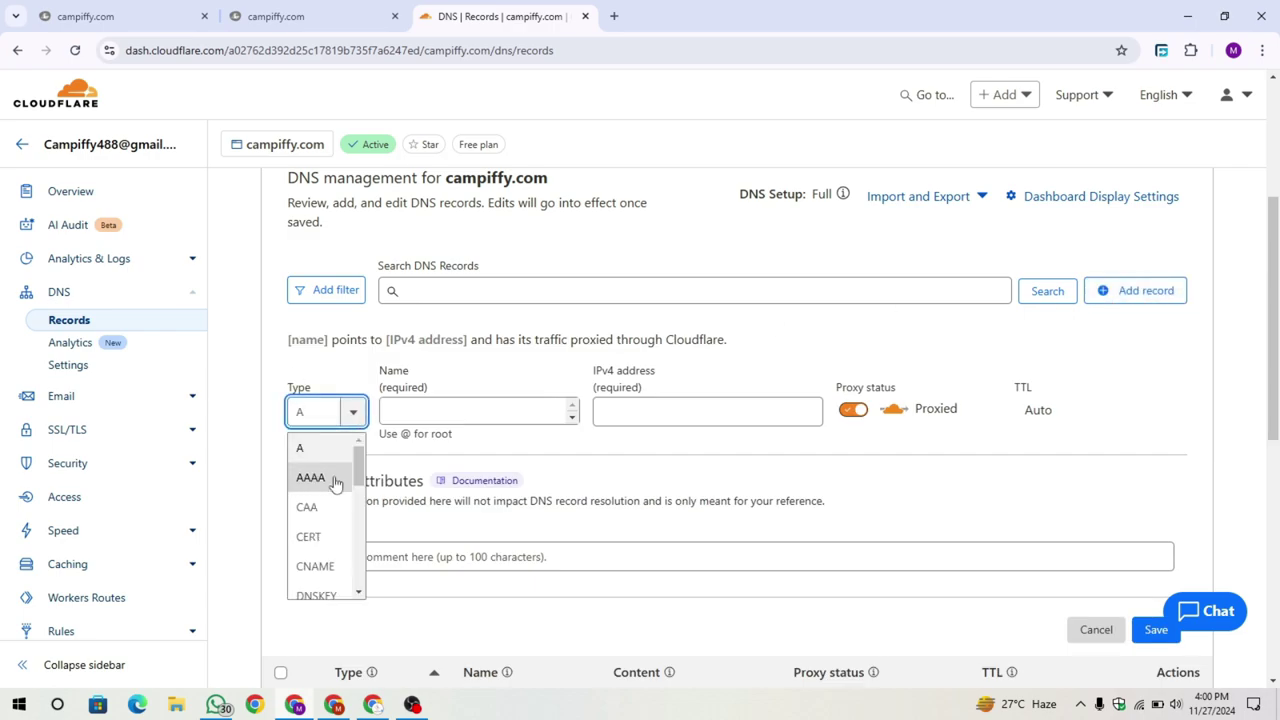
scroll(337, 480, down, 1)
scroll(333, 525, up, 1)
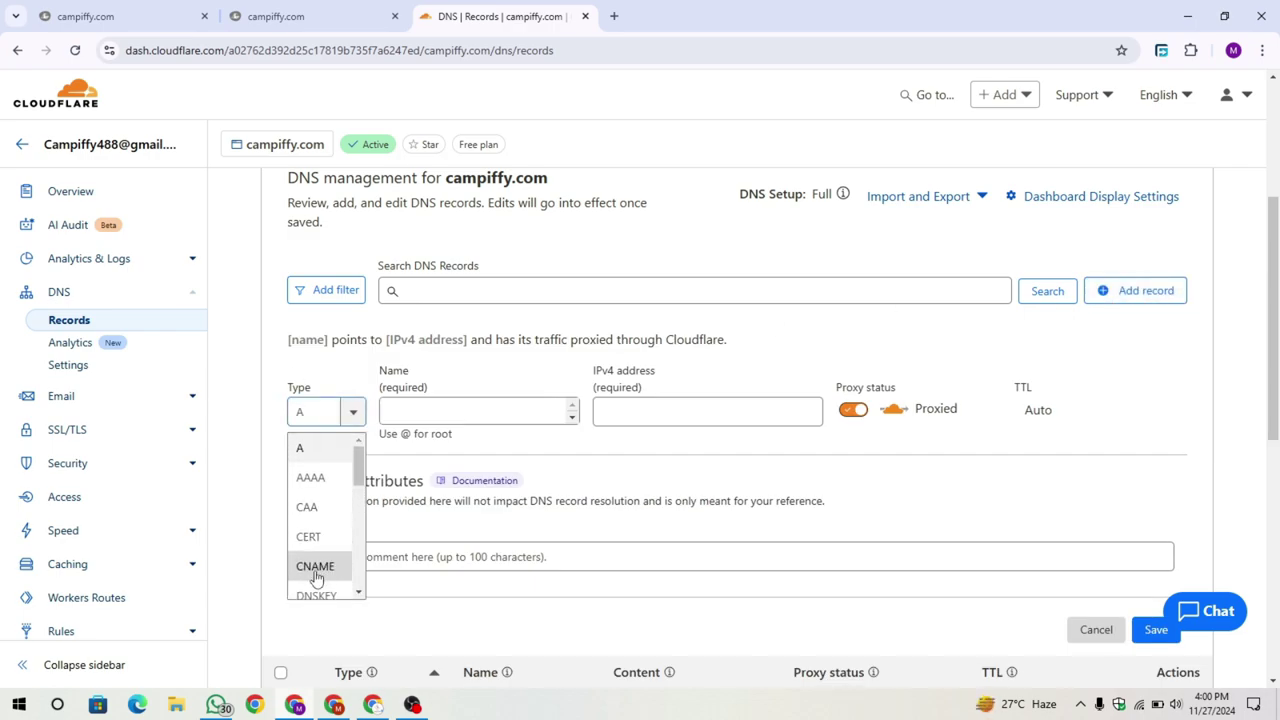
click(314, 568)
double_click(298, 410)
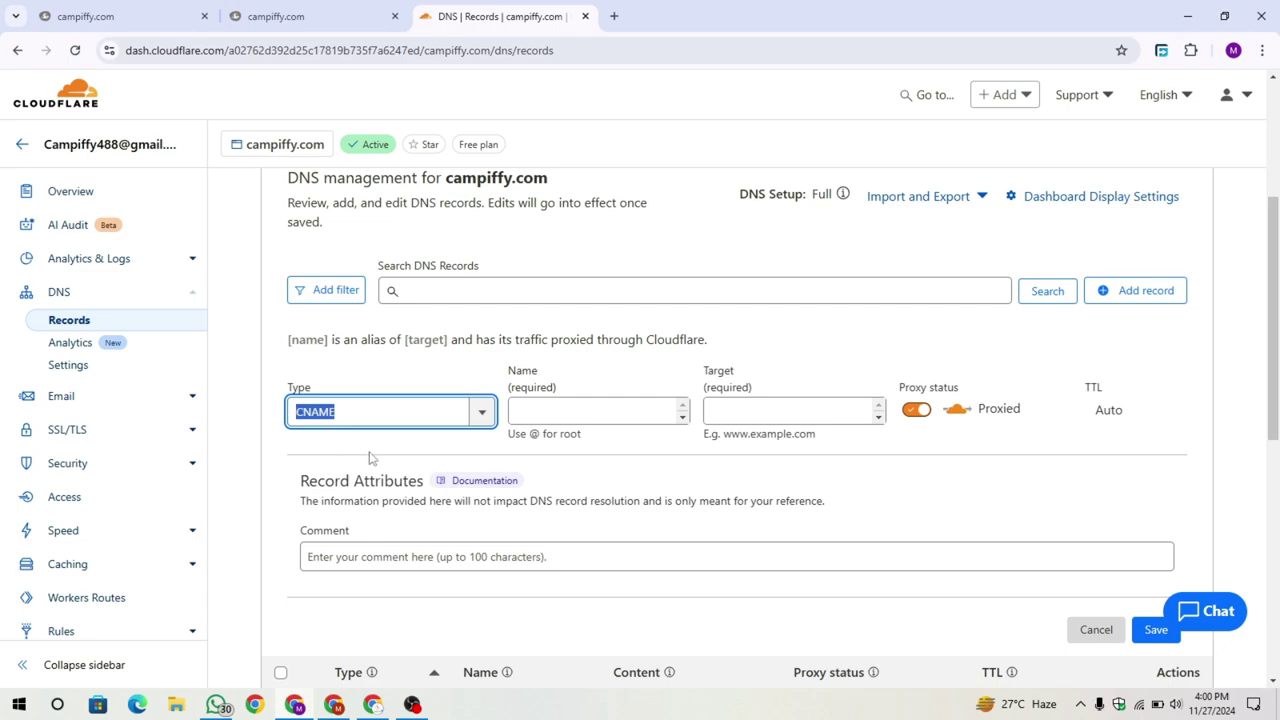
click(370, 457)
Name the CNAME record www and set its target to the domain campiffy.com copied from the page heading
click(560, 416)
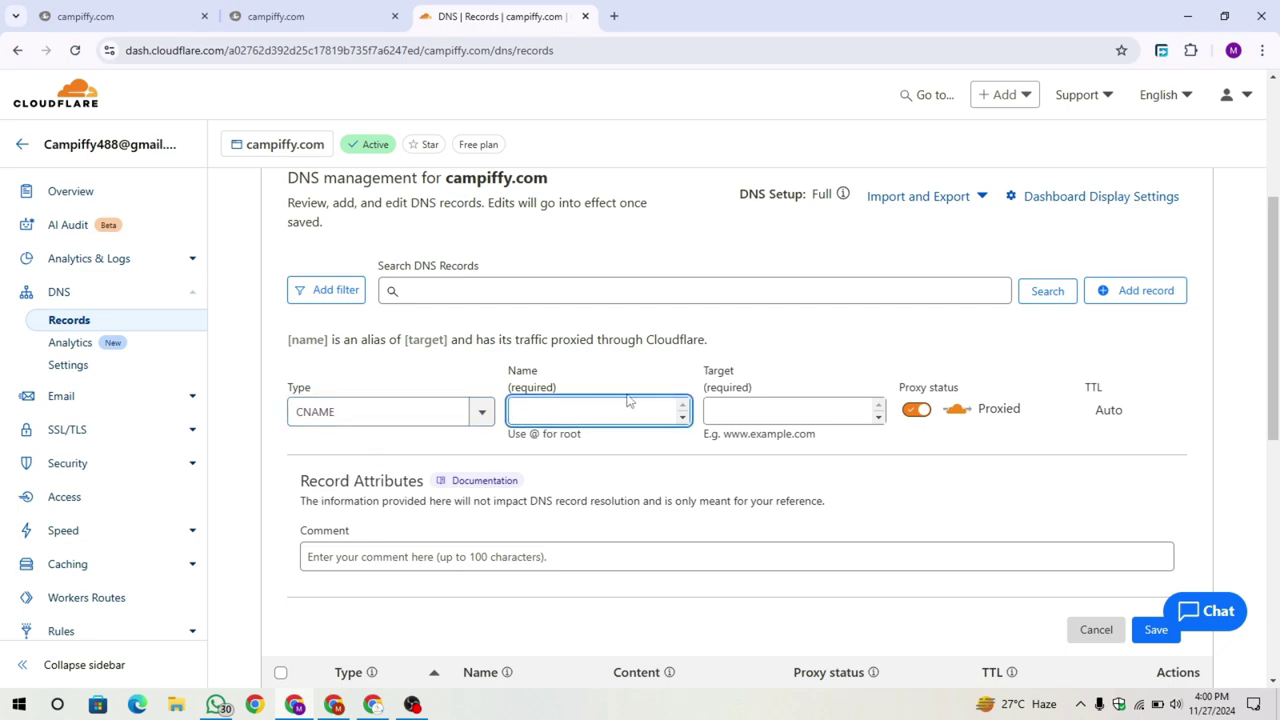
text(www)
double_click(513, 414)
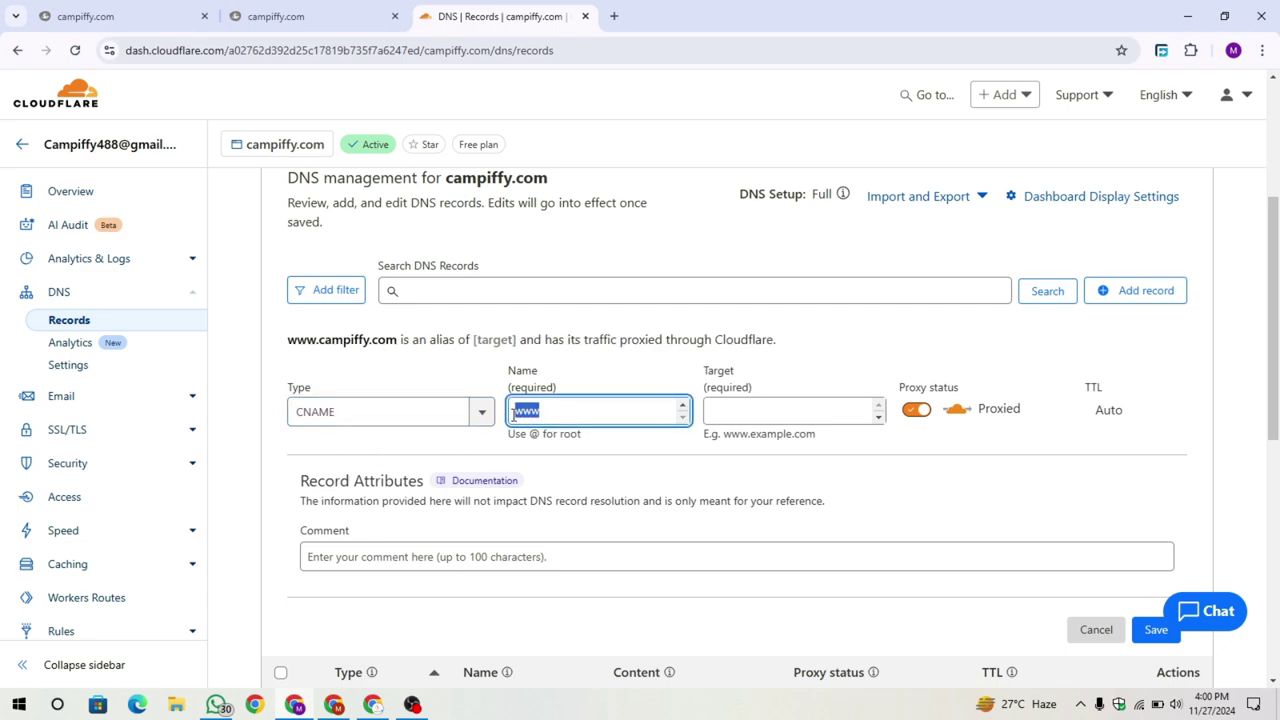
click(546, 460)
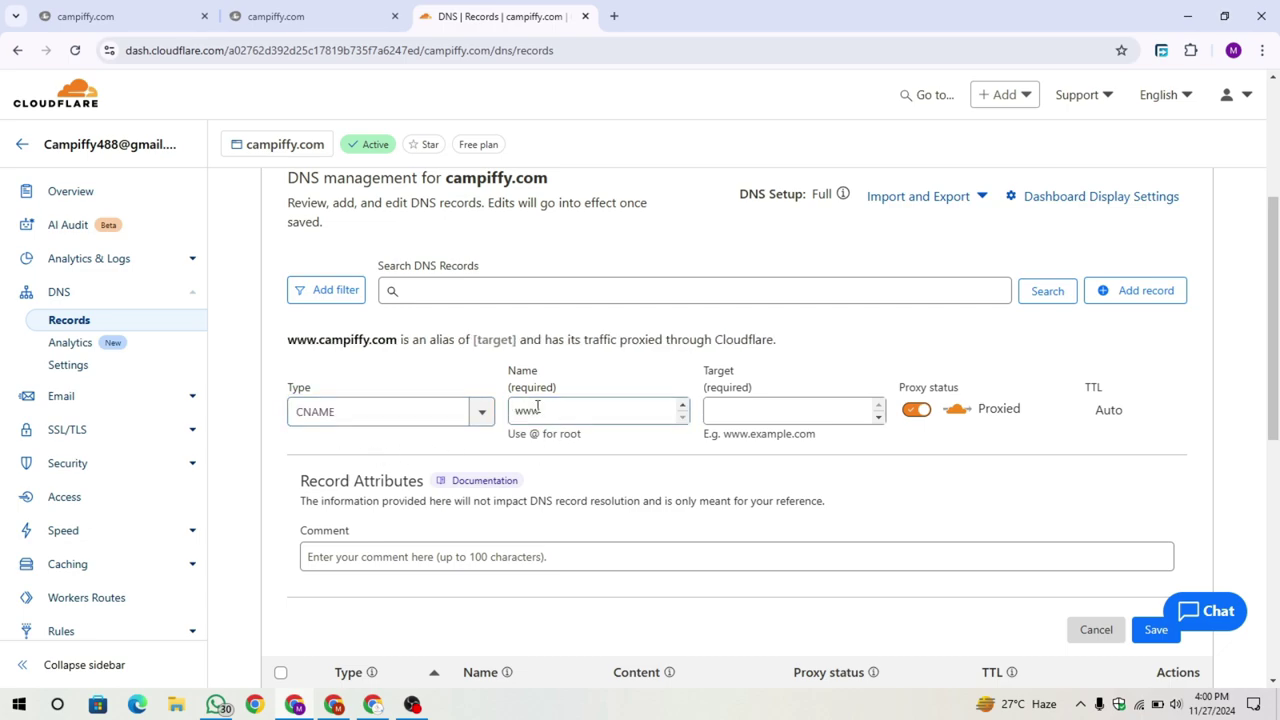
click(723, 413)
scroll(316, 240, up, 2)
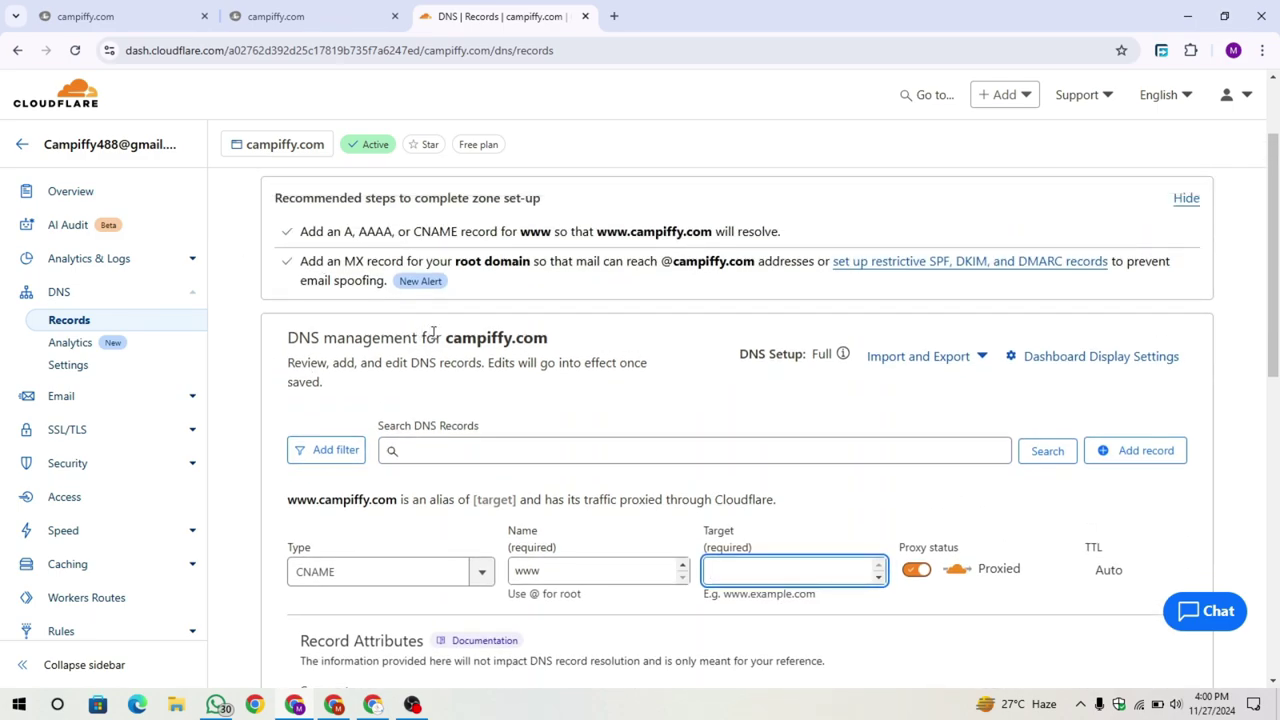
drag(448, 342, 549, 337)
key(ctrl+c)
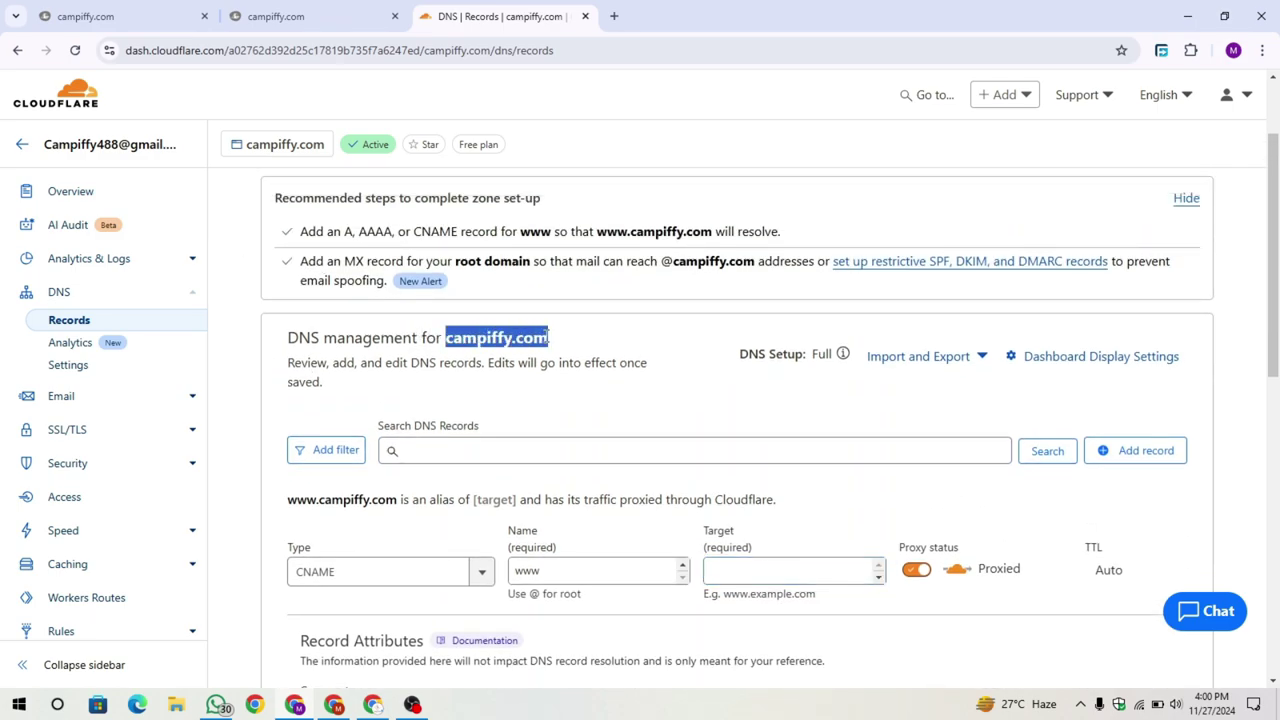
click(720, 567)
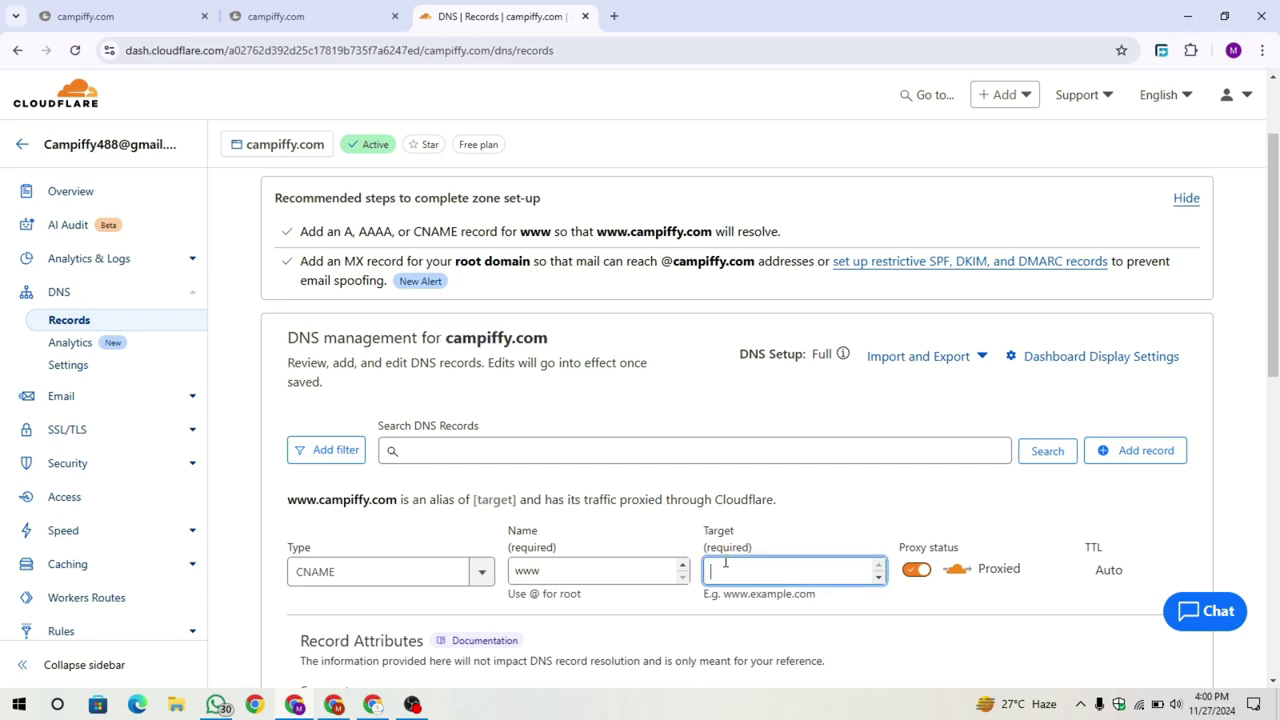
key(ctrl+v)
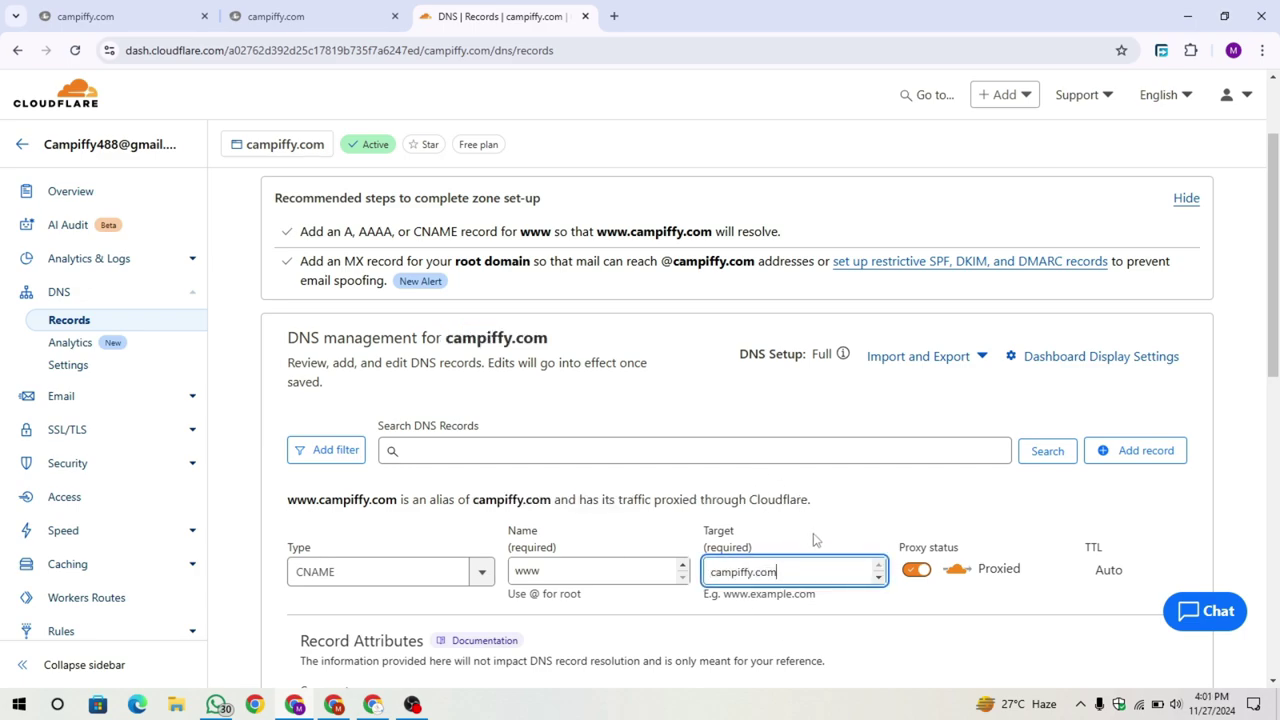
Save the www CNAME record and check it in the DNS record list
scroll(805, 560, down, 1)
key(ctrl+a)
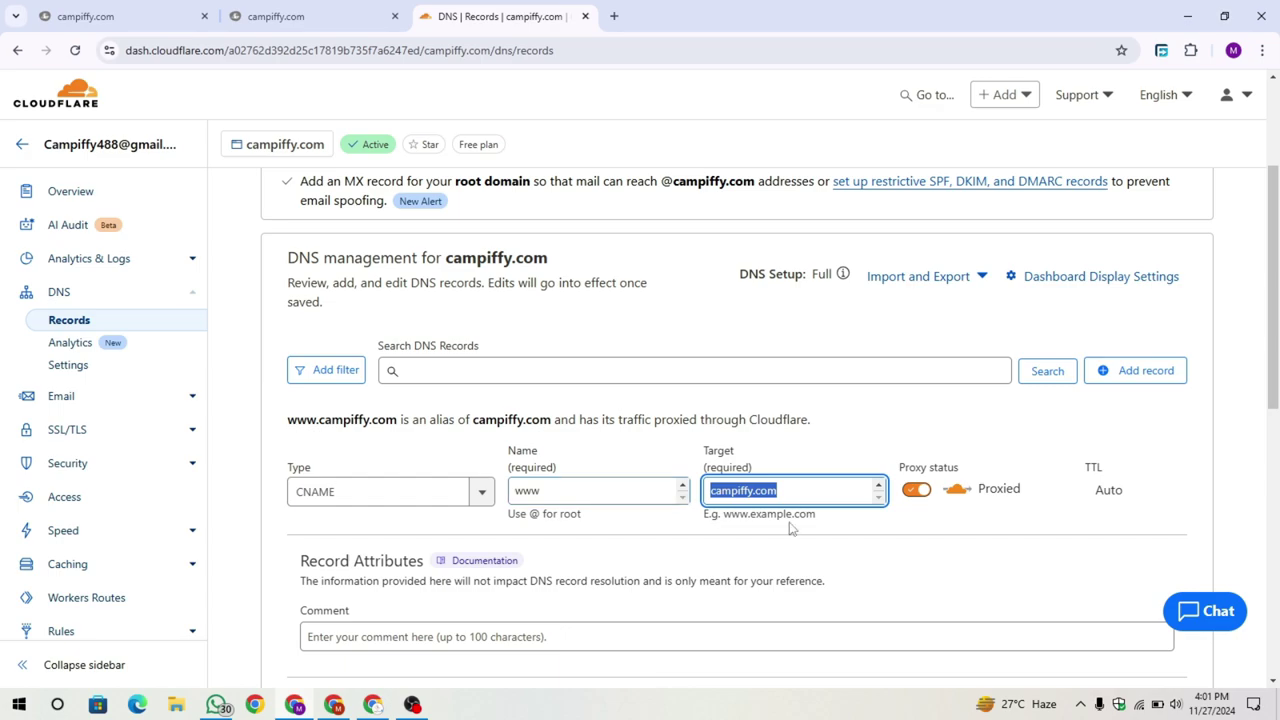
click(877, 547)
scroll(940, 515, down, 1)
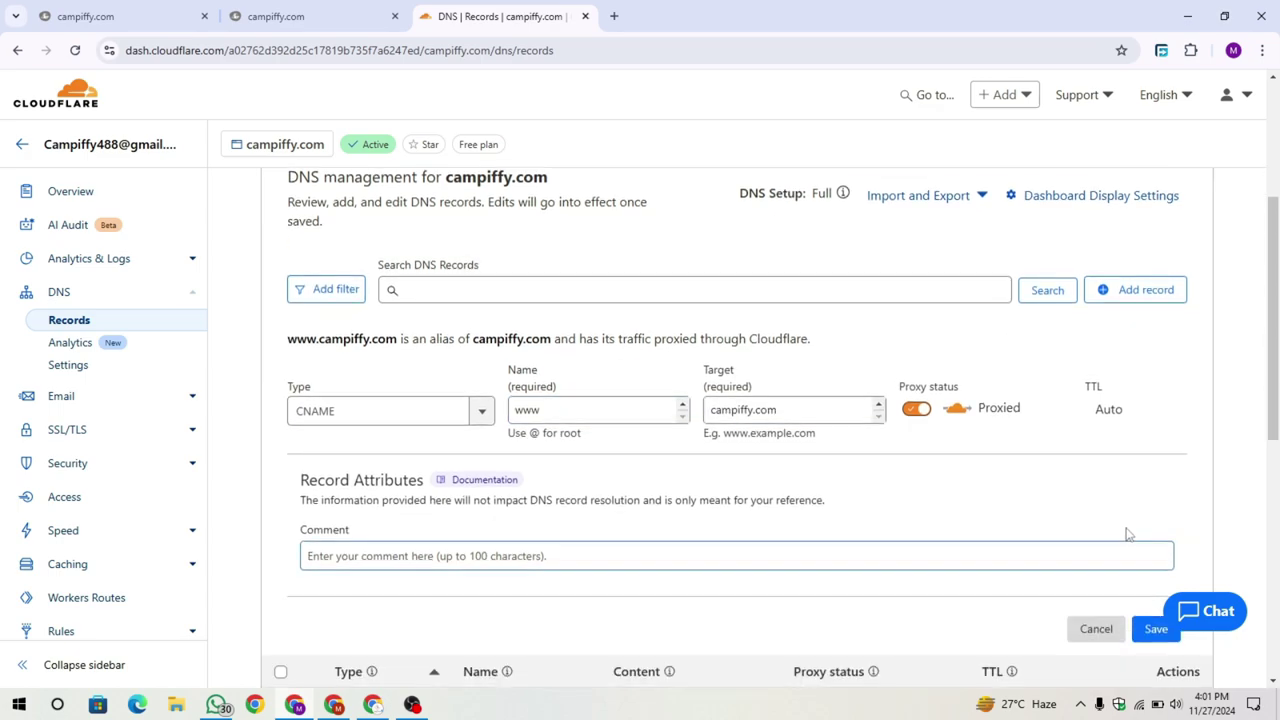
scroll(1140, 545, down, 1)
click(1170, 562)
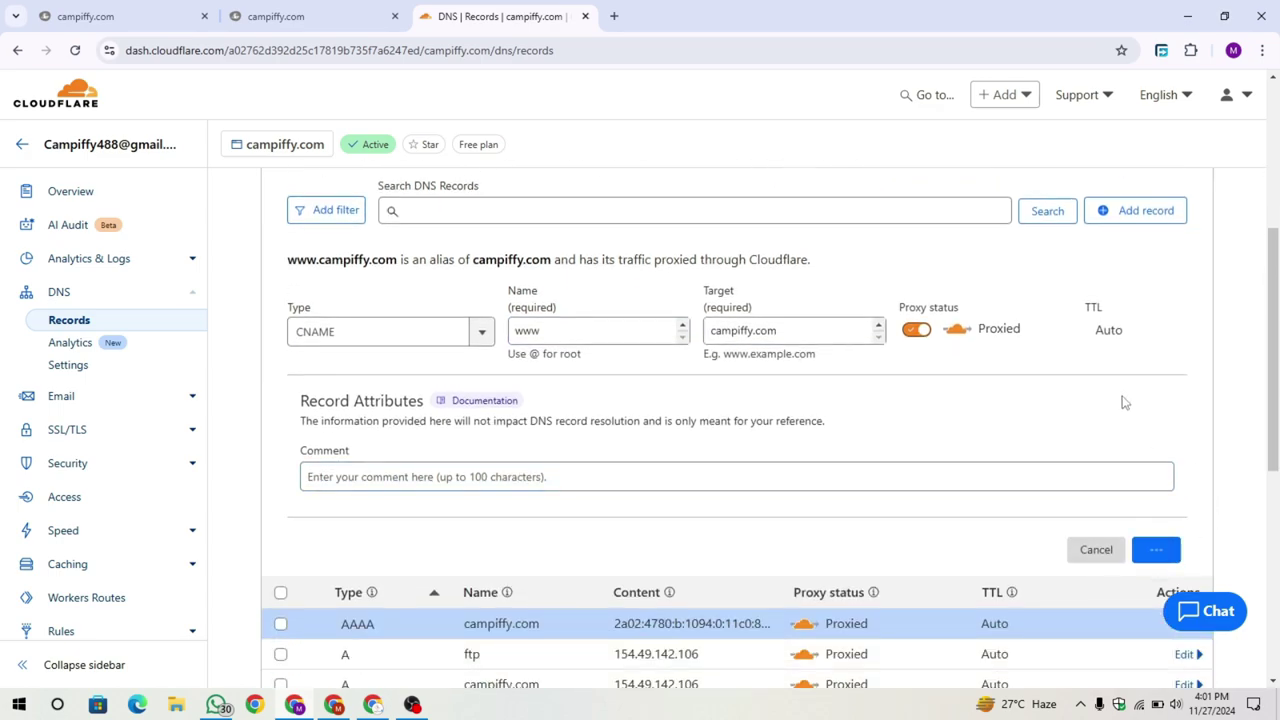
scroll(1124, 402, down, 1)
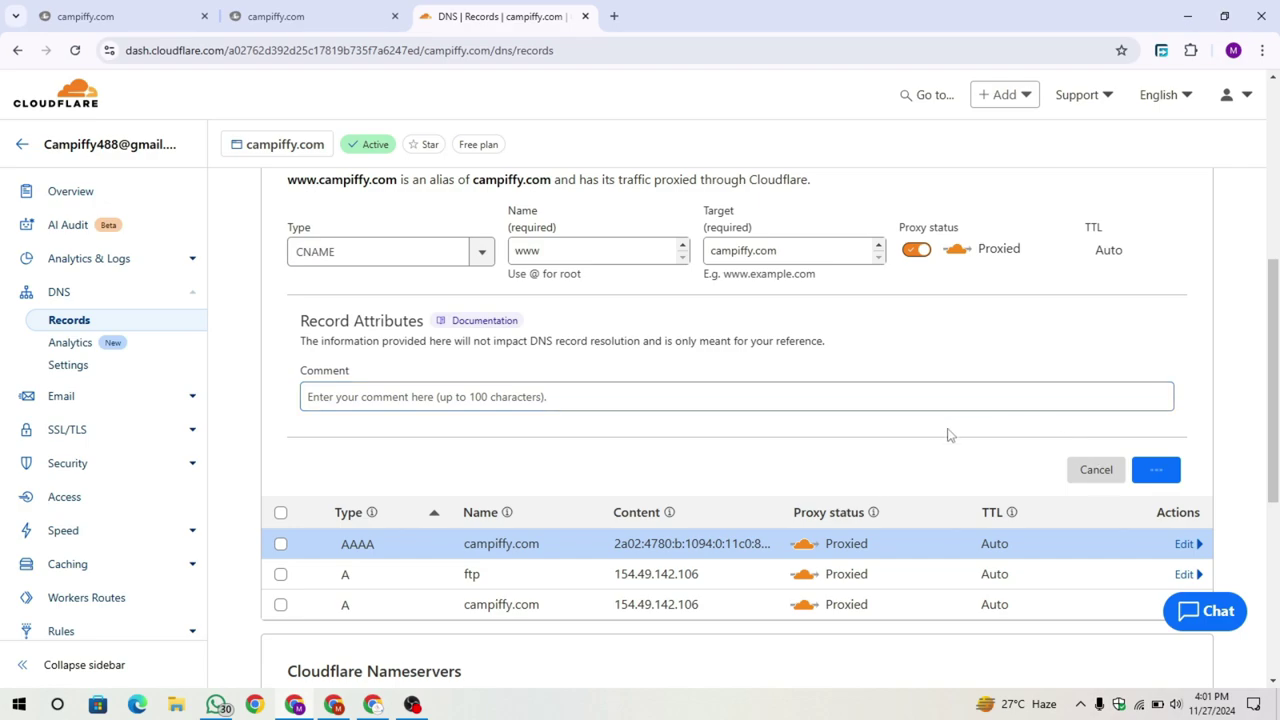
scroll(506, 354, down, 2)
scroll(1000, 415, up, 2)
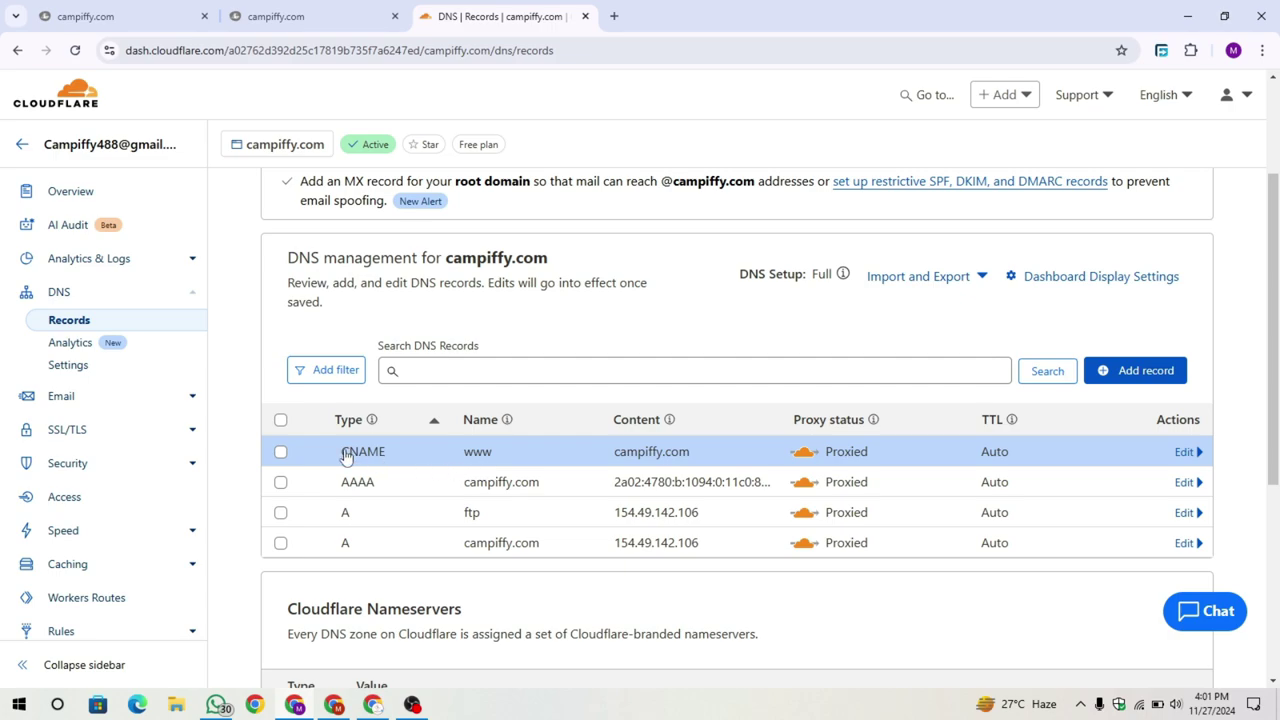
Start a new DNS record for campiffy.com with type NS and the name @
click(1160, 378)
scroll(434, 380, down, 1)
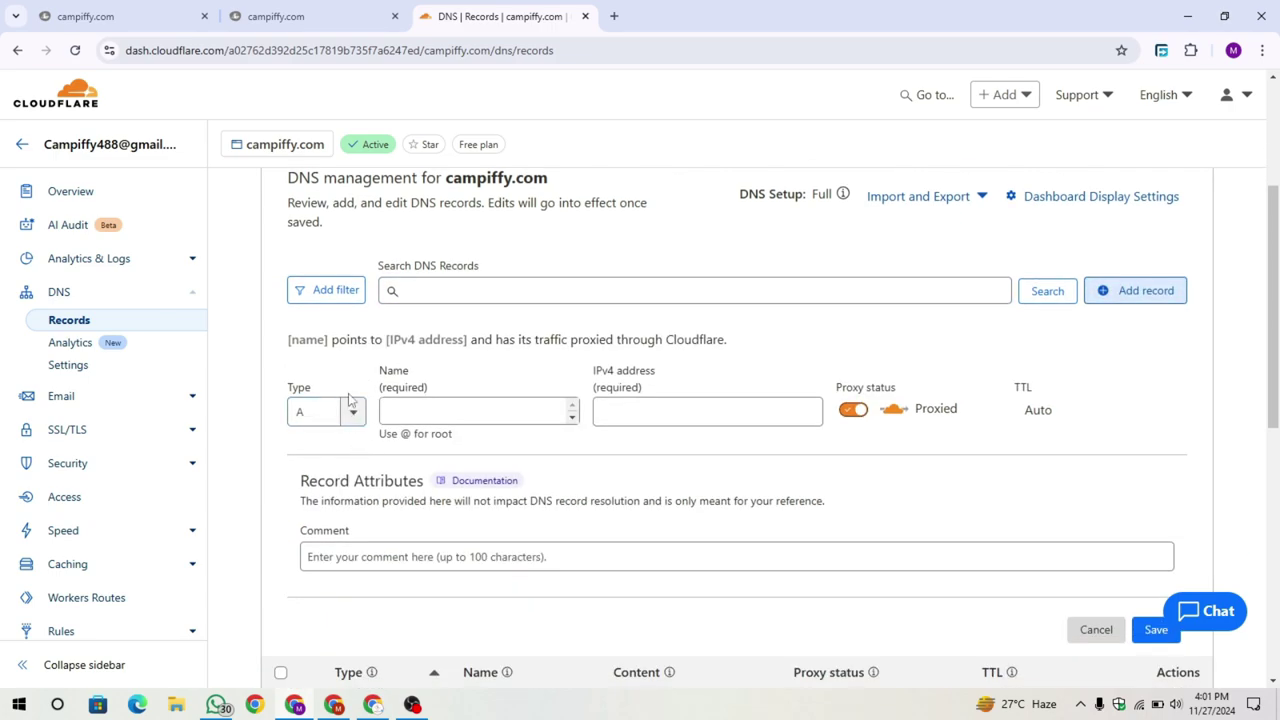
click(353, 417)
scroll(343, 491, down, 3)
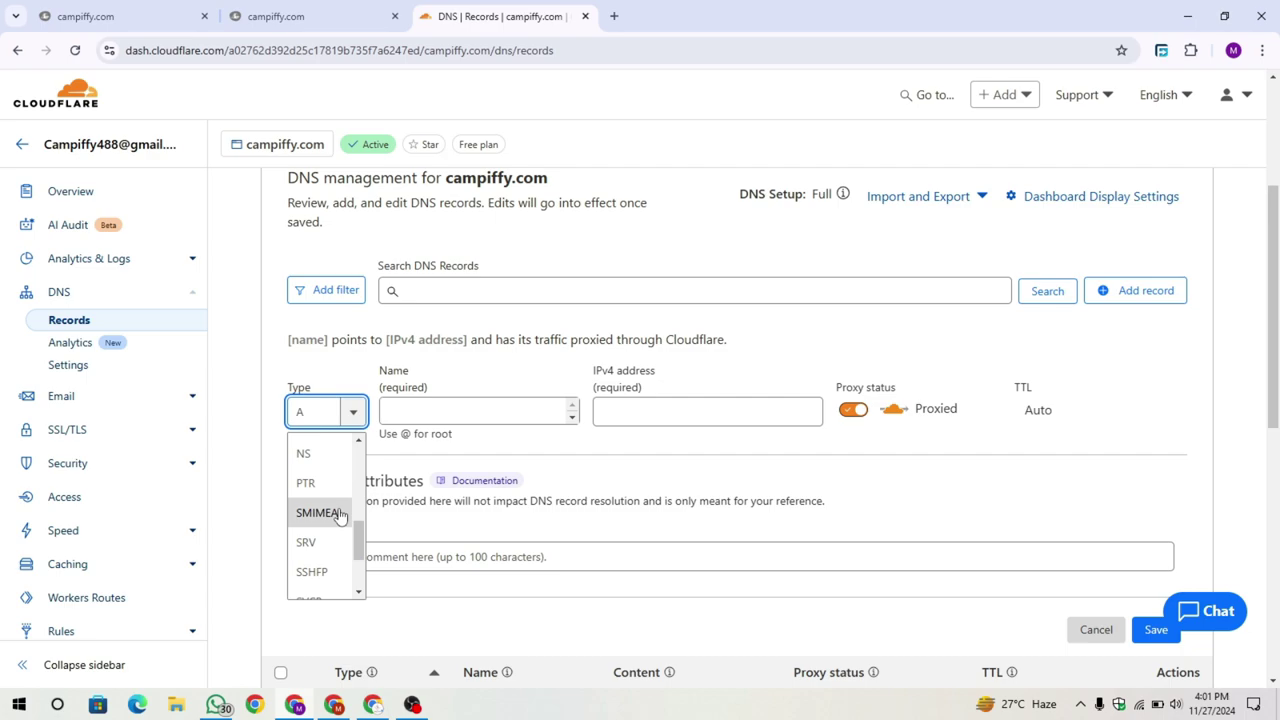
click(318, 452)
drag(314, 412, 291, 411)
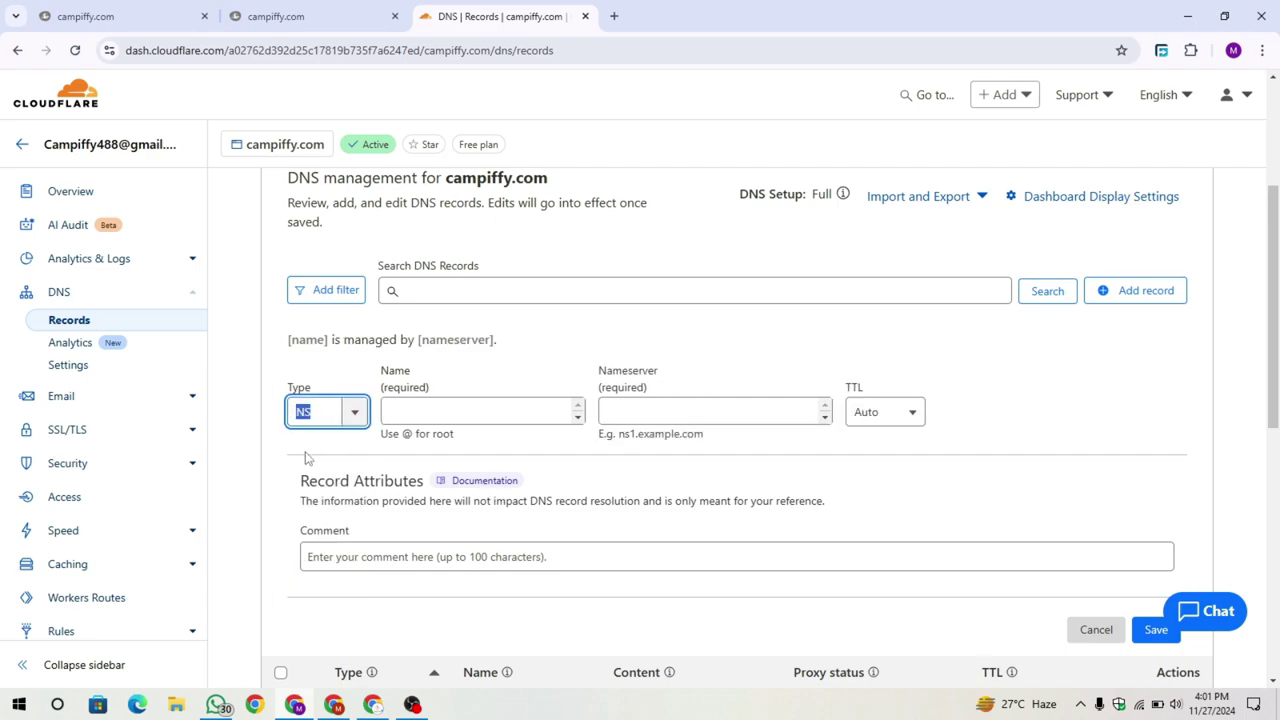
click(306, 457)
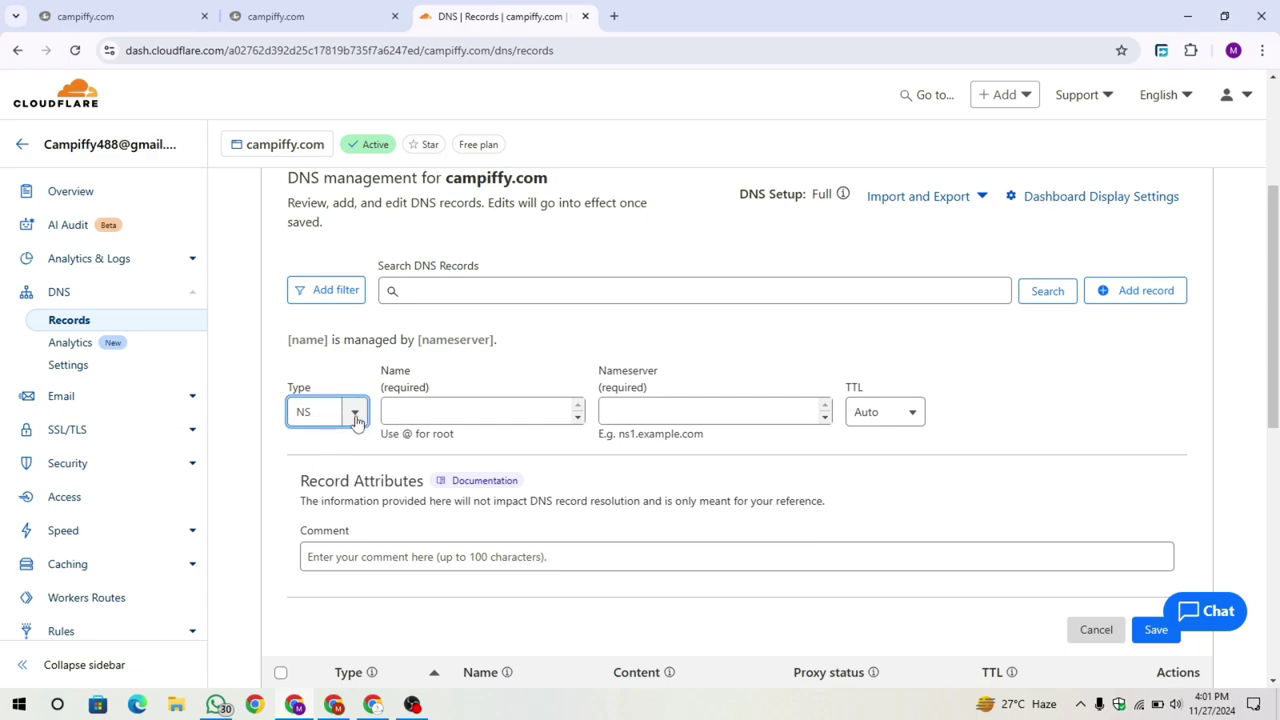
click(436, 412)
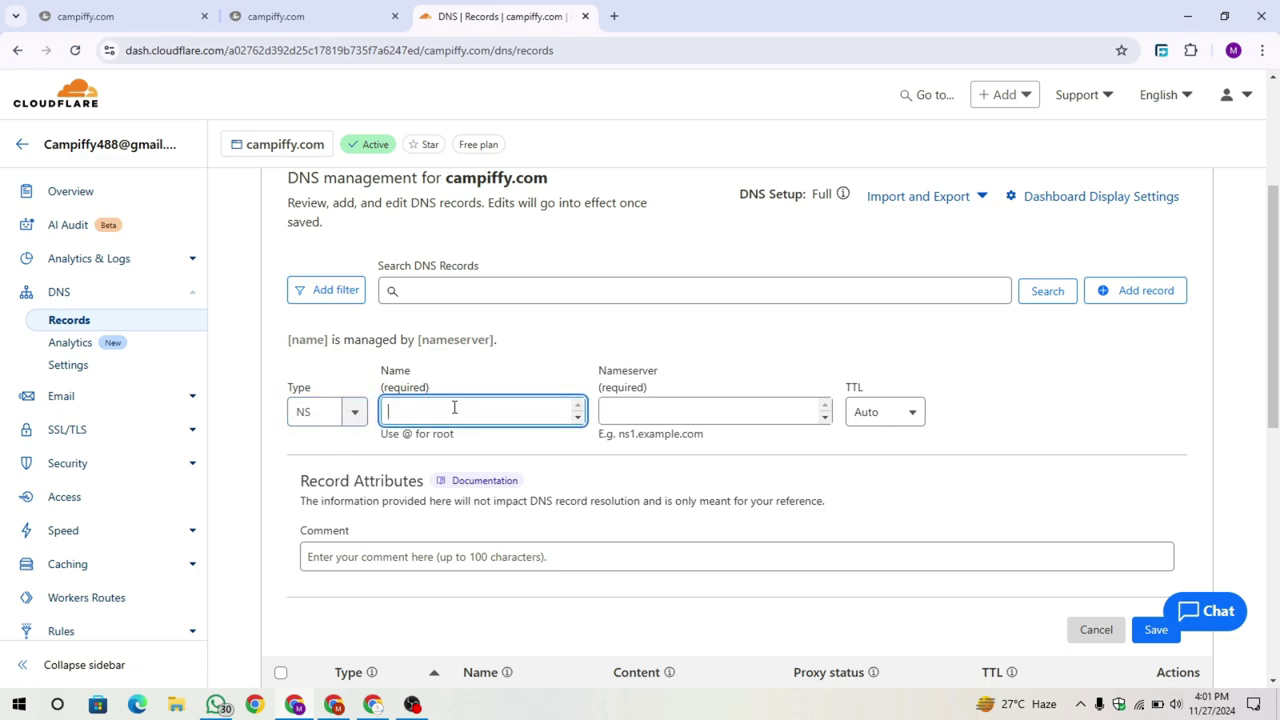
text(@)
click(622, 420)
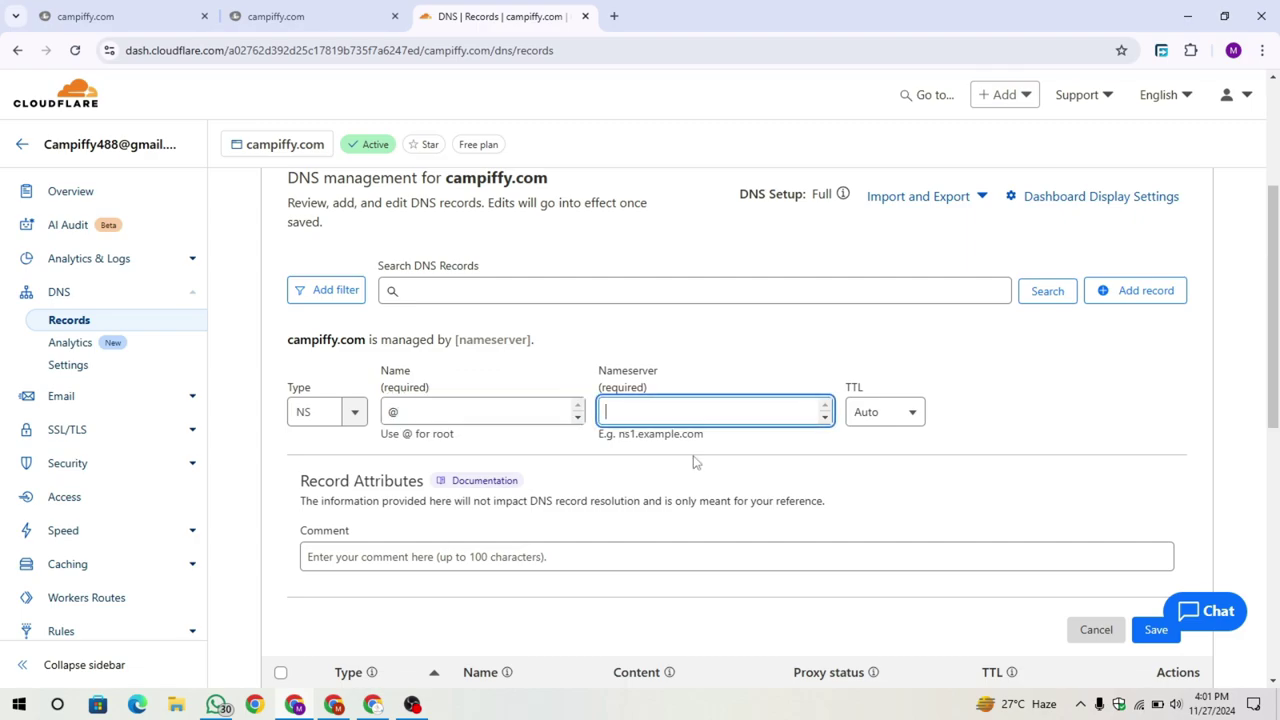
Search Google for "hostinger nameservers" in a new browser tab and open Hostinger's tutorial on pointing a domain to its nameservers
click(613, 17)
text(ho)
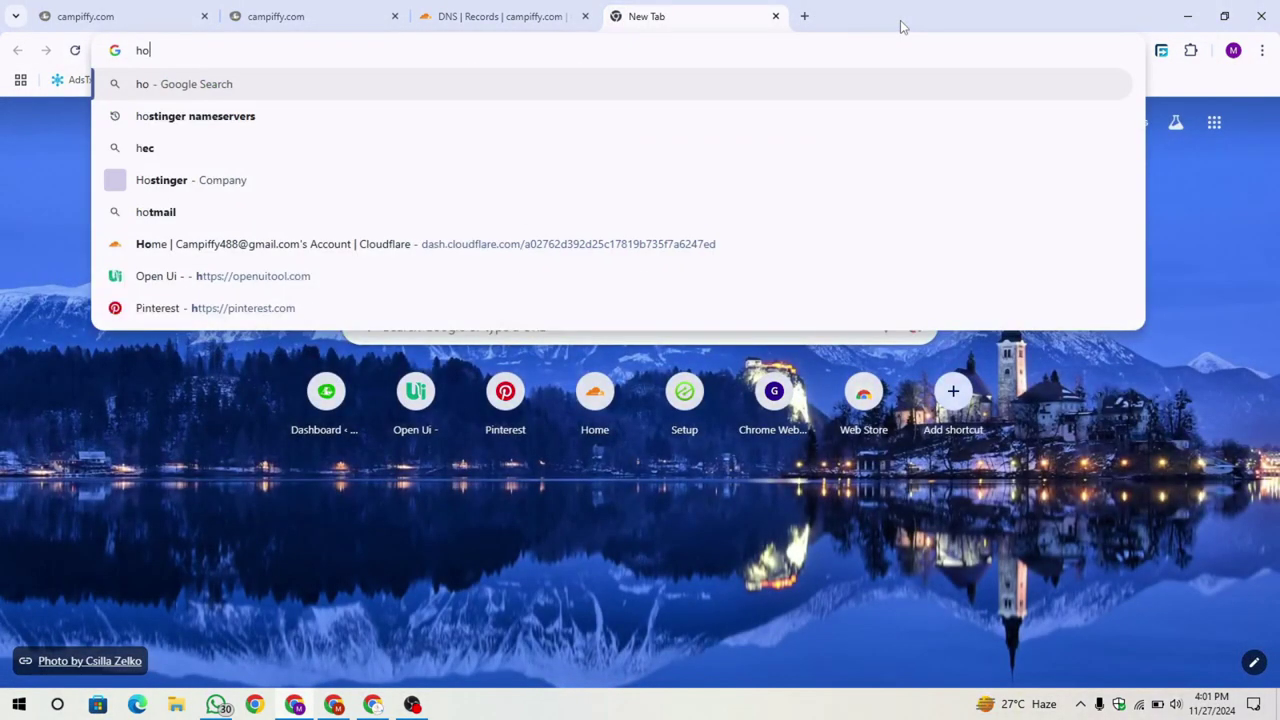
text(stinger name)
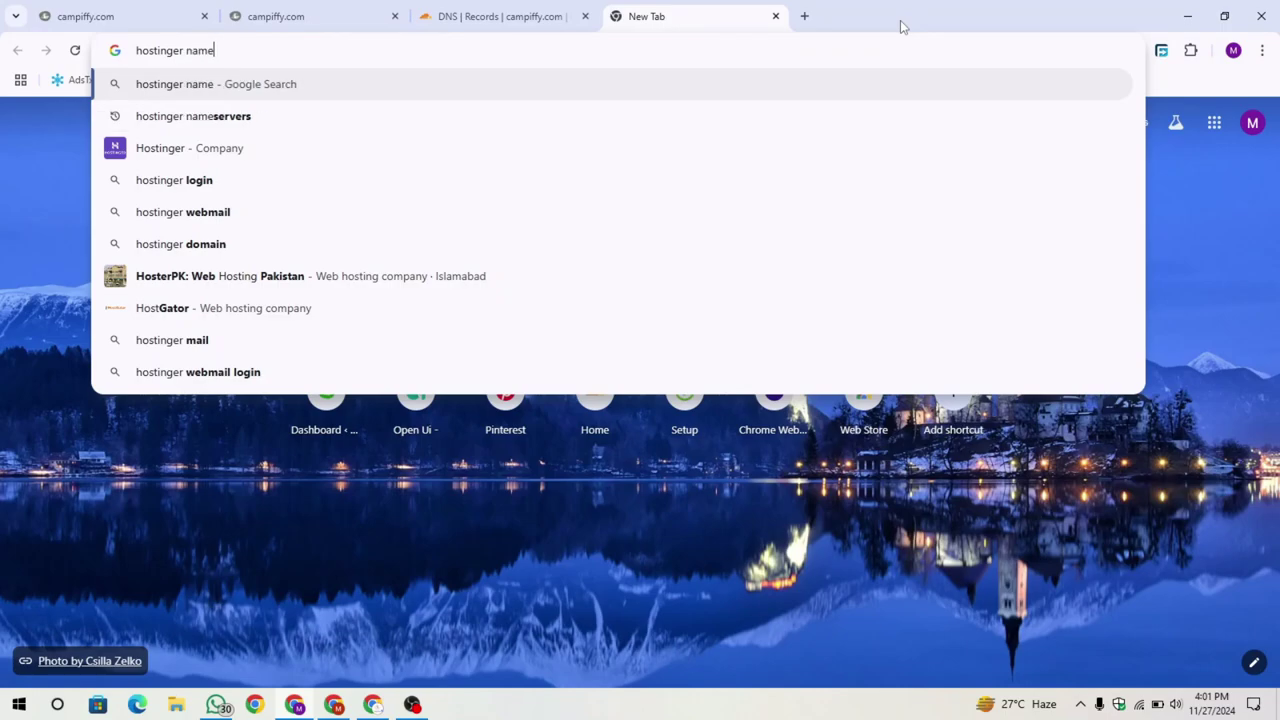
text(servers)
key(Return)
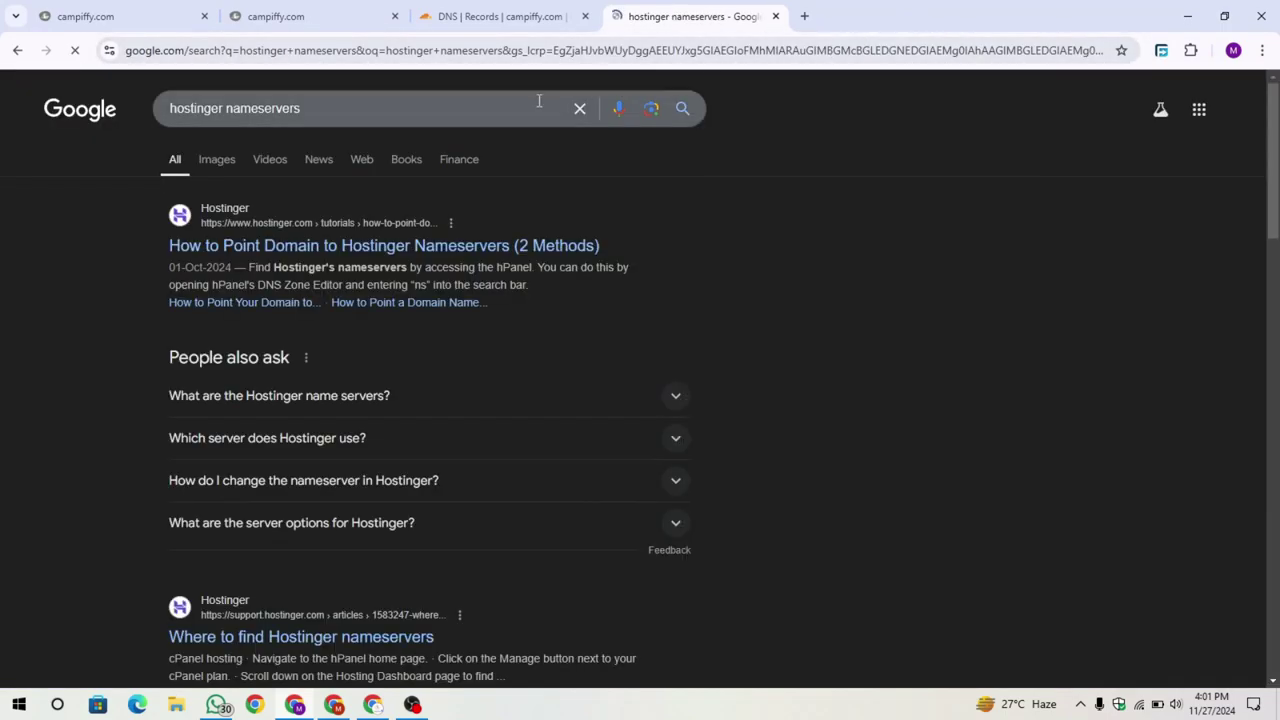
click(443, 247)
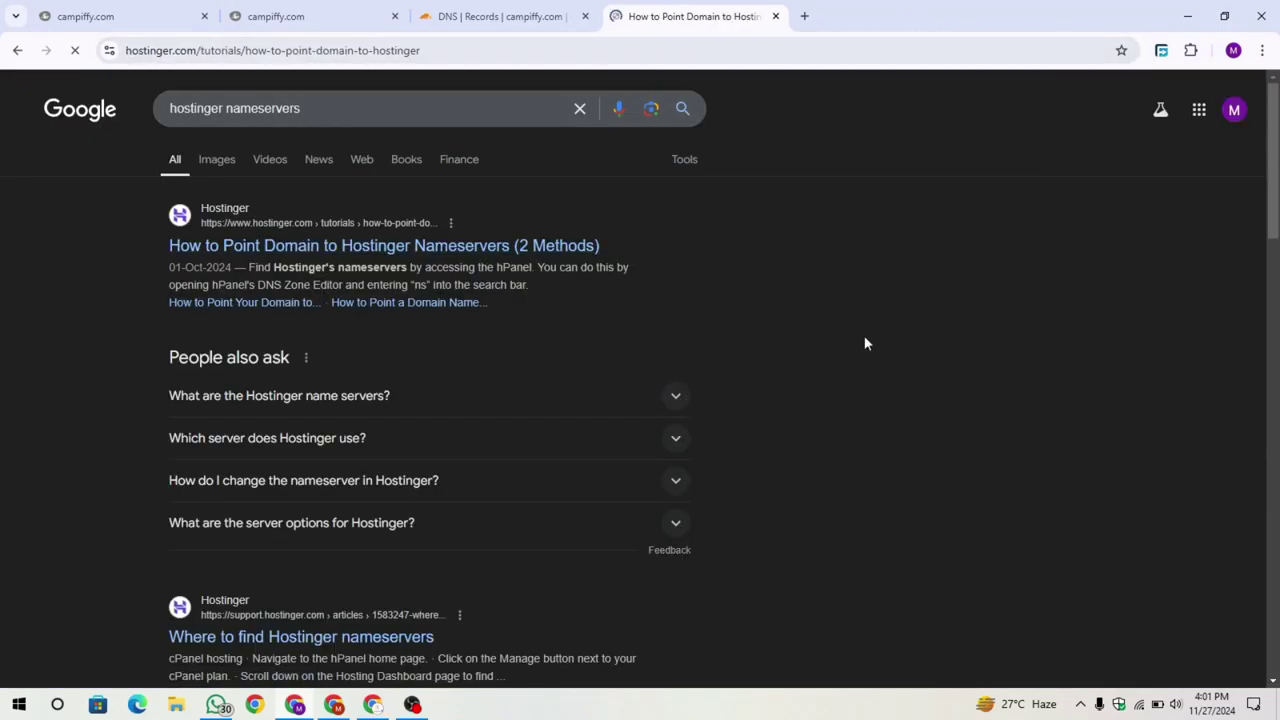
Locate the two Hostinger nameserver addresses in the tutorial's section on pointing a domain name to Hostinger nameservers
scroll(640, 337, down, 10)
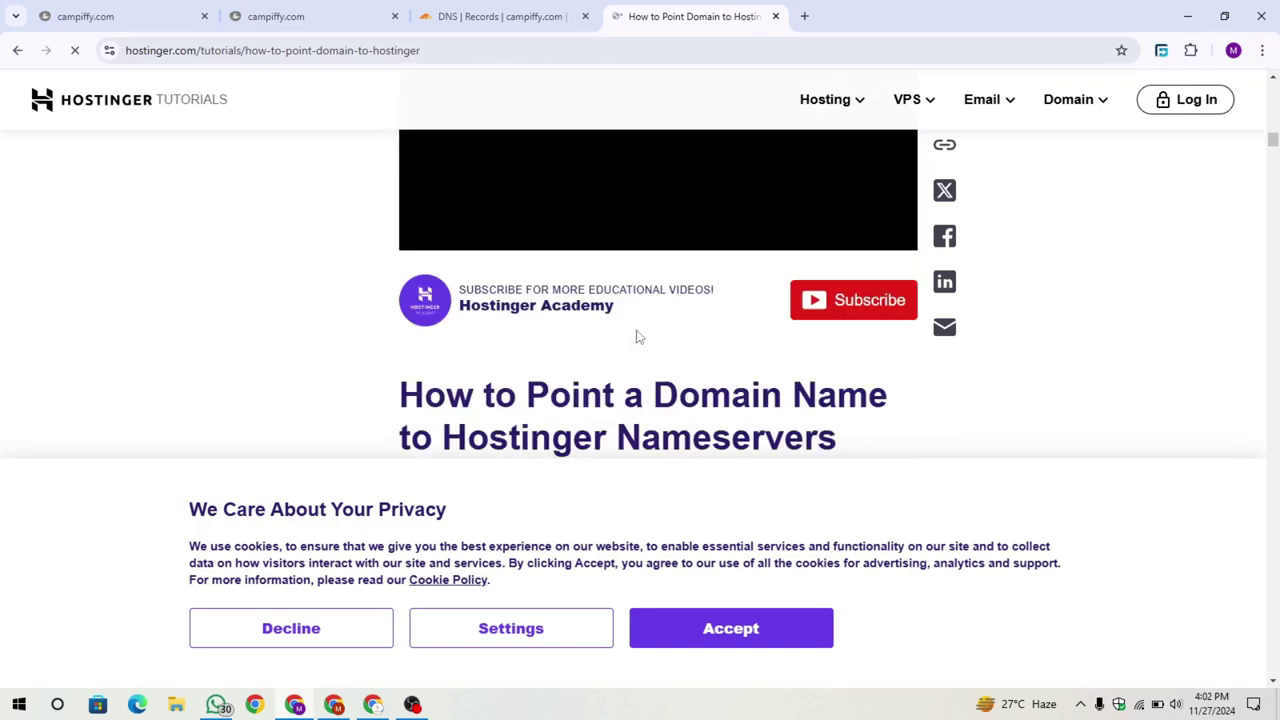
scroll(625, 335, down, 5)
scroll(580, 323, up, 4)
scroll(480, 292, down, 1)
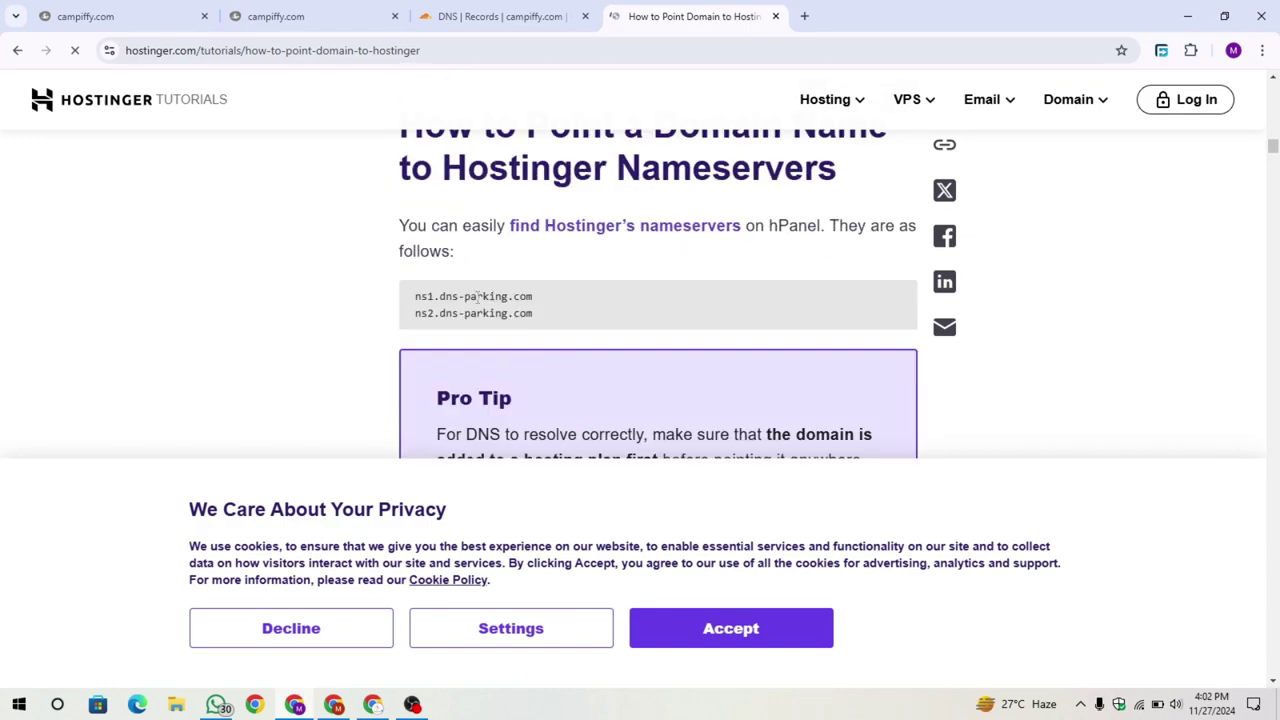
drag(420, 293, 529, 314)
click(569, 326)
drag(410, 297, 535, 298)
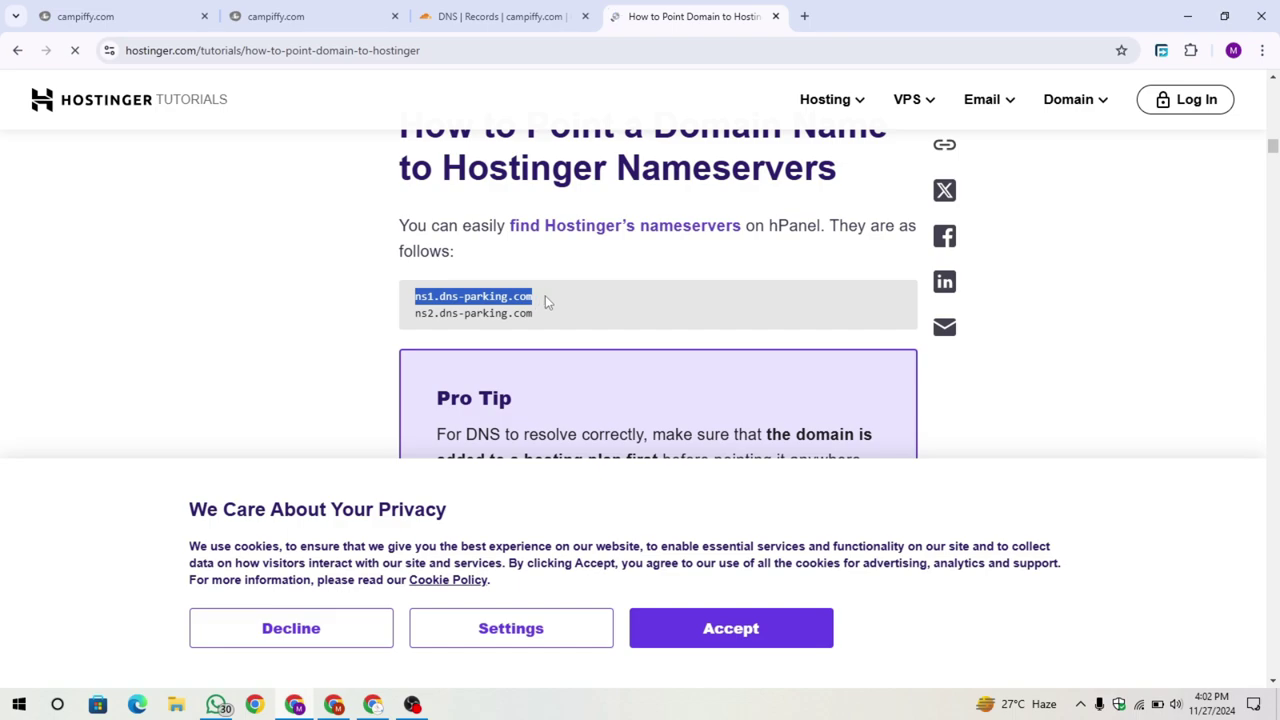
click(550, 303)
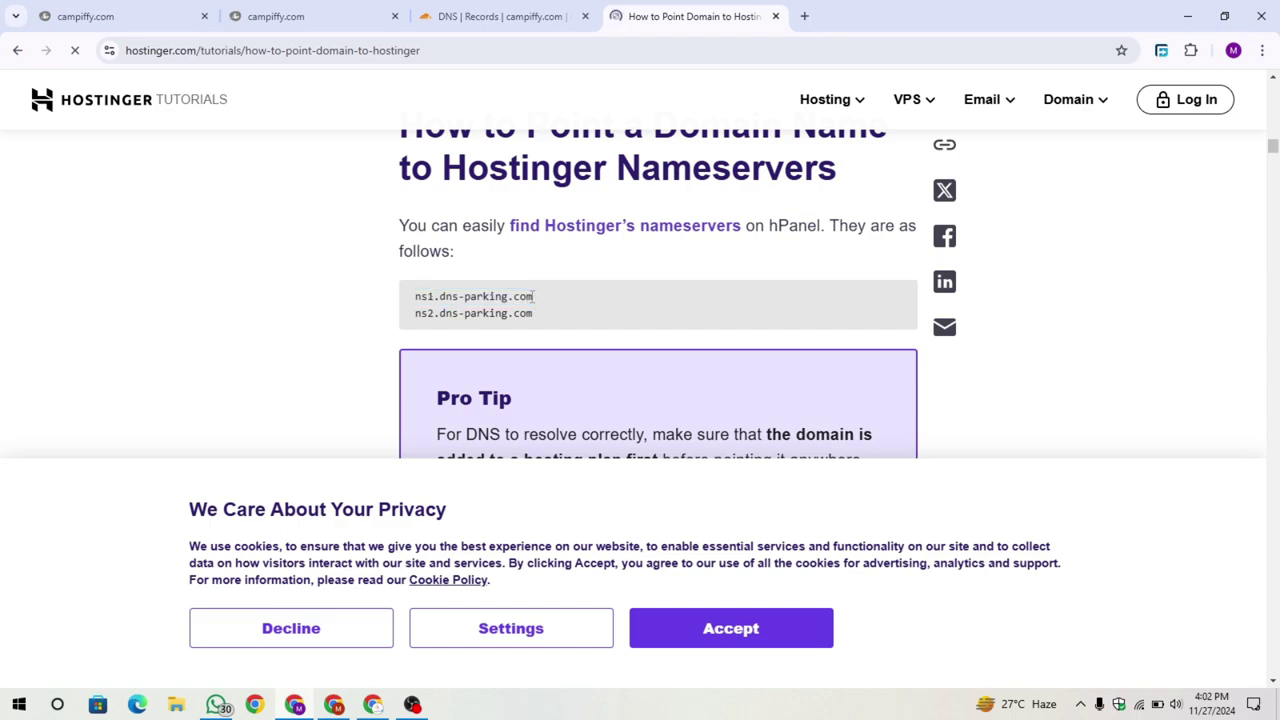
drag(405, 303, 536, 306)
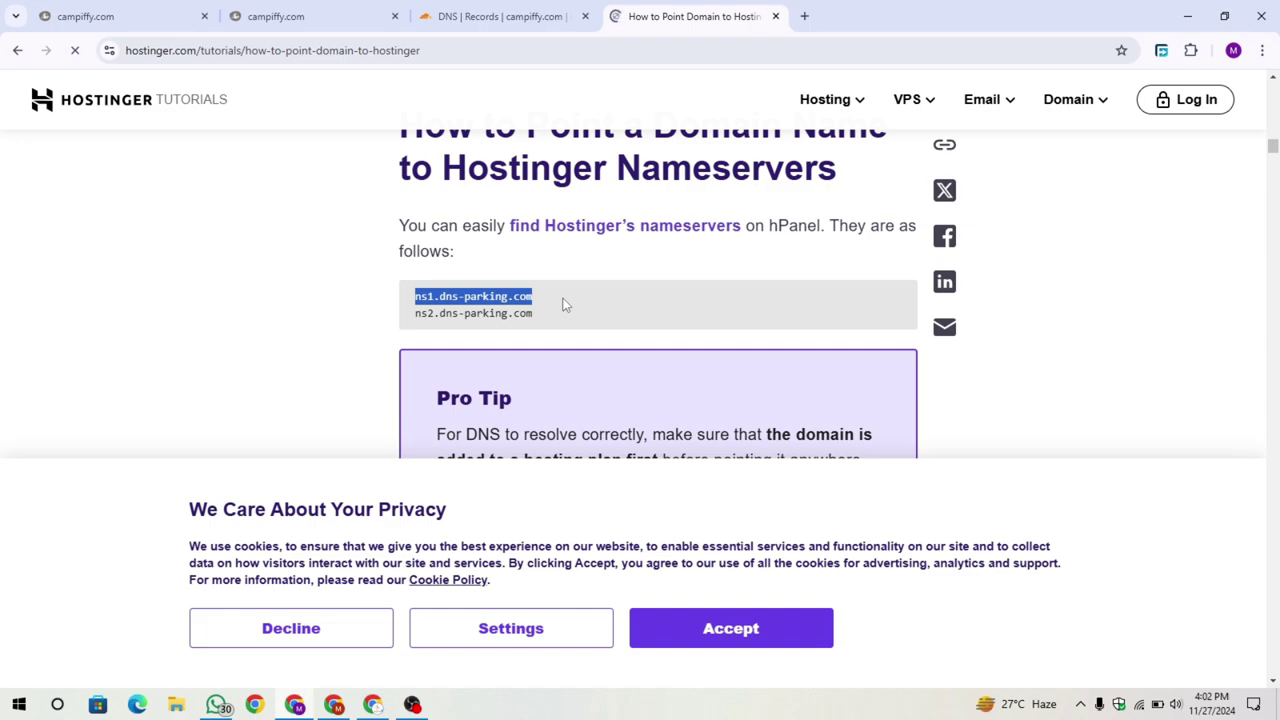
click(565, 305)
Copy ns1.dns-parking.com from the tutorial into the new NS record's nameserver in Cloudflare and save the record
drag(533, 304, 416, 297)
key(ctrl+c)
click(500, 16)
key(ctrl+v)
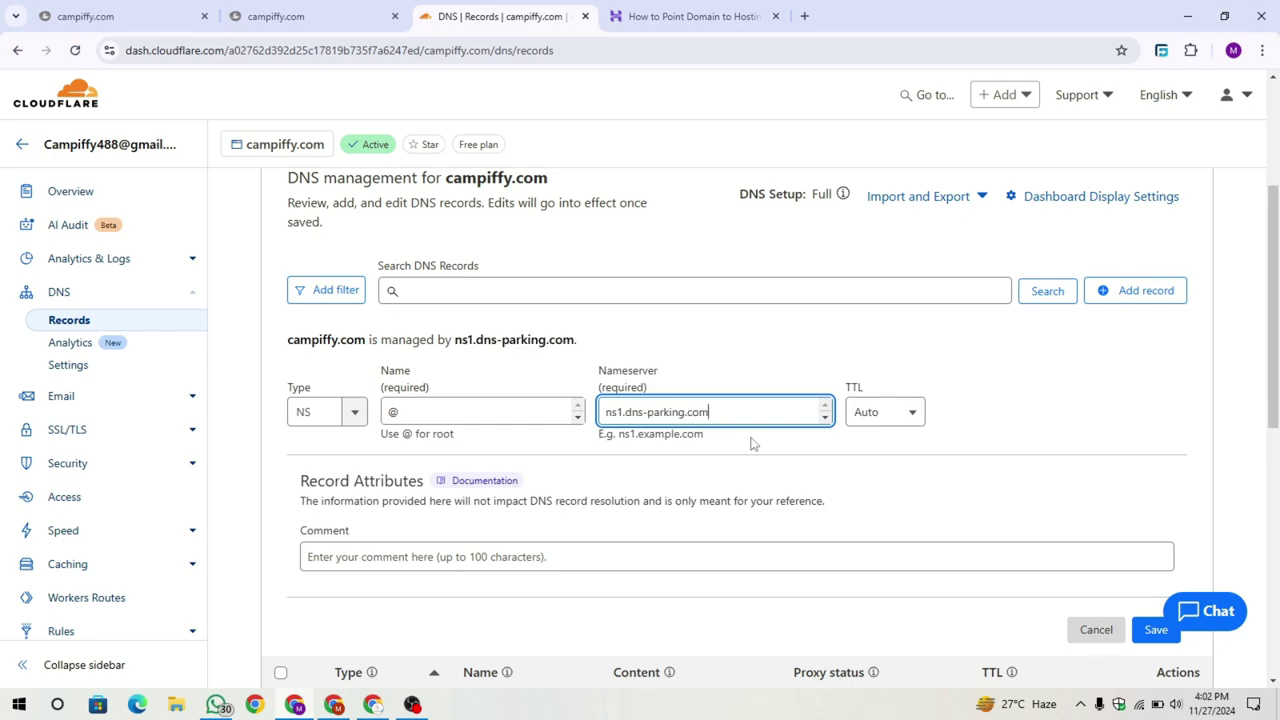
scroll(1231, 523, down, 2)
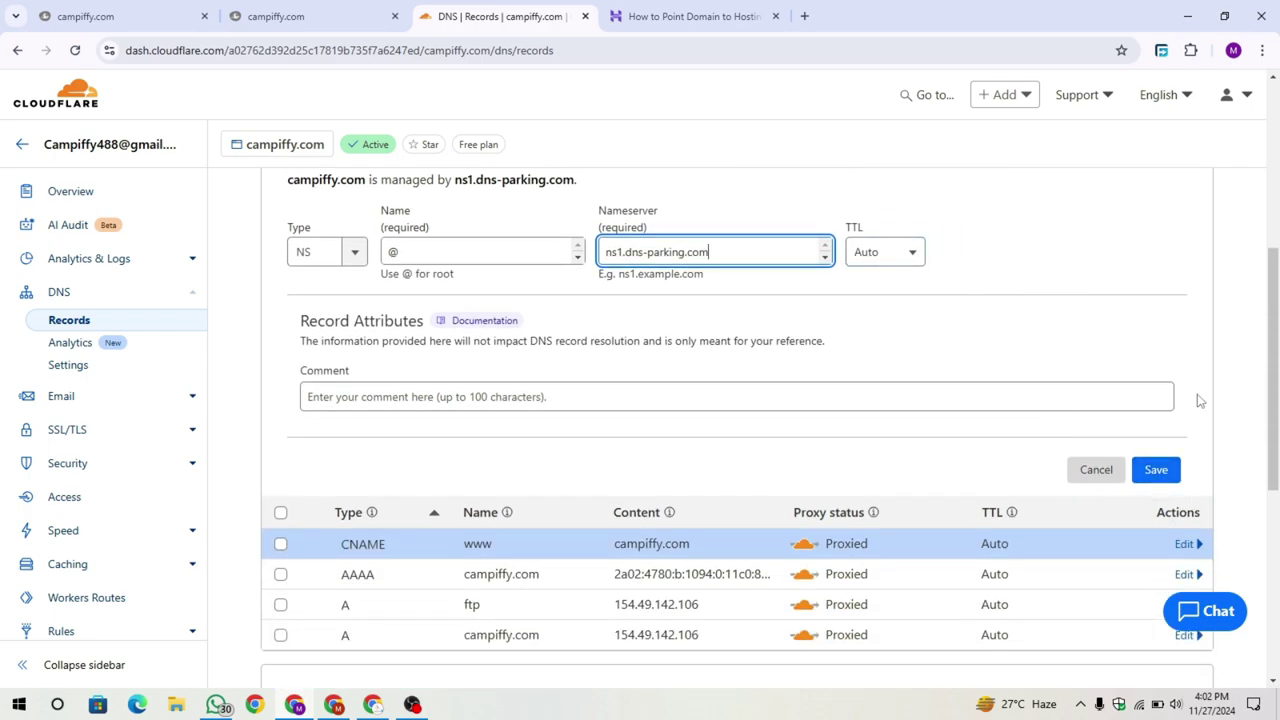
click(1156, 470)
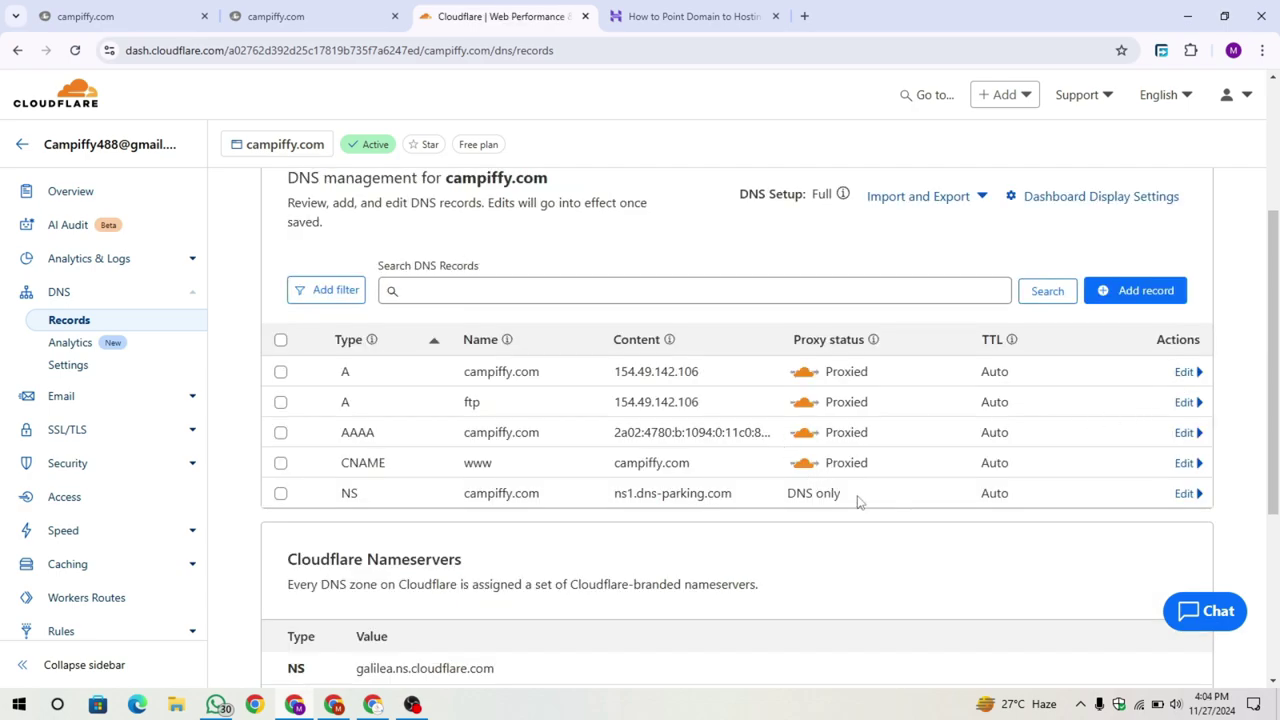
drag(857, 500, 930, 500)
click(1229, 346)
scroll(333, 504, down, 1)
click(946, 501)
scroll(1180, 330, up, 1)
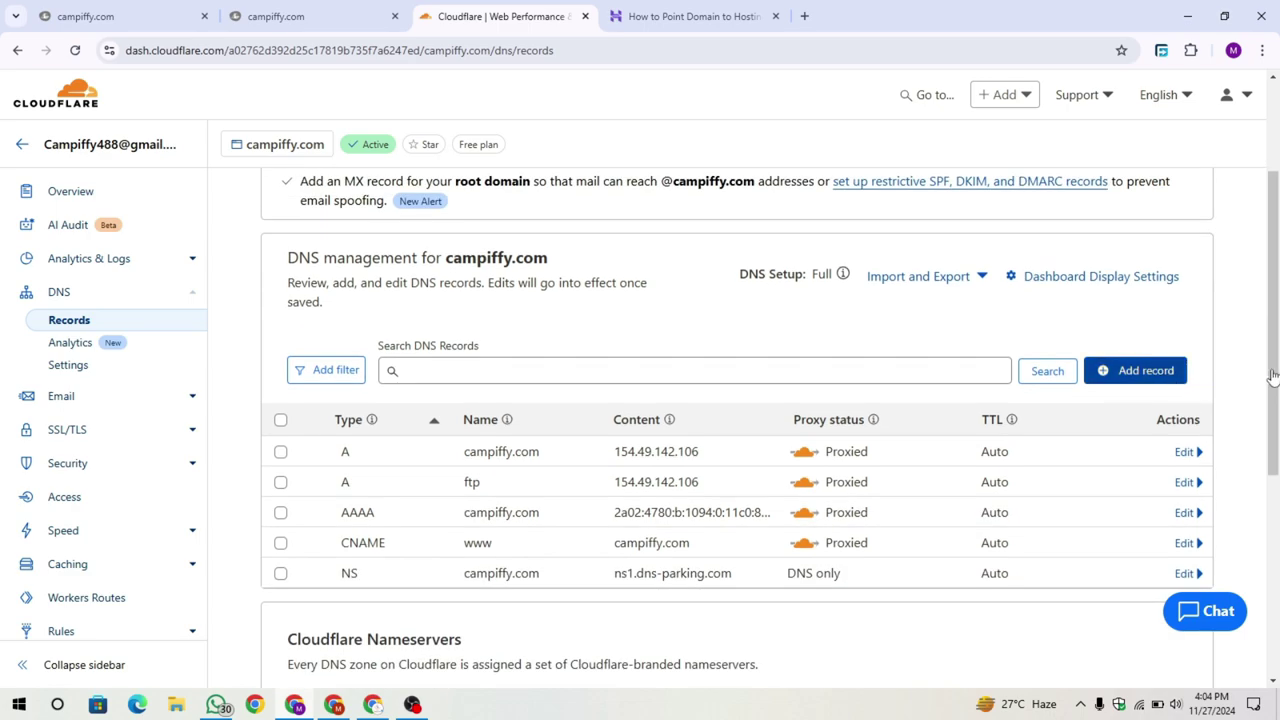
Start a second NS record for campiffy.com with the name @
click(1140, 369)
scroll(352, 430, down, 1)
click(350, 416)
scroll(318, 500, down, 5)
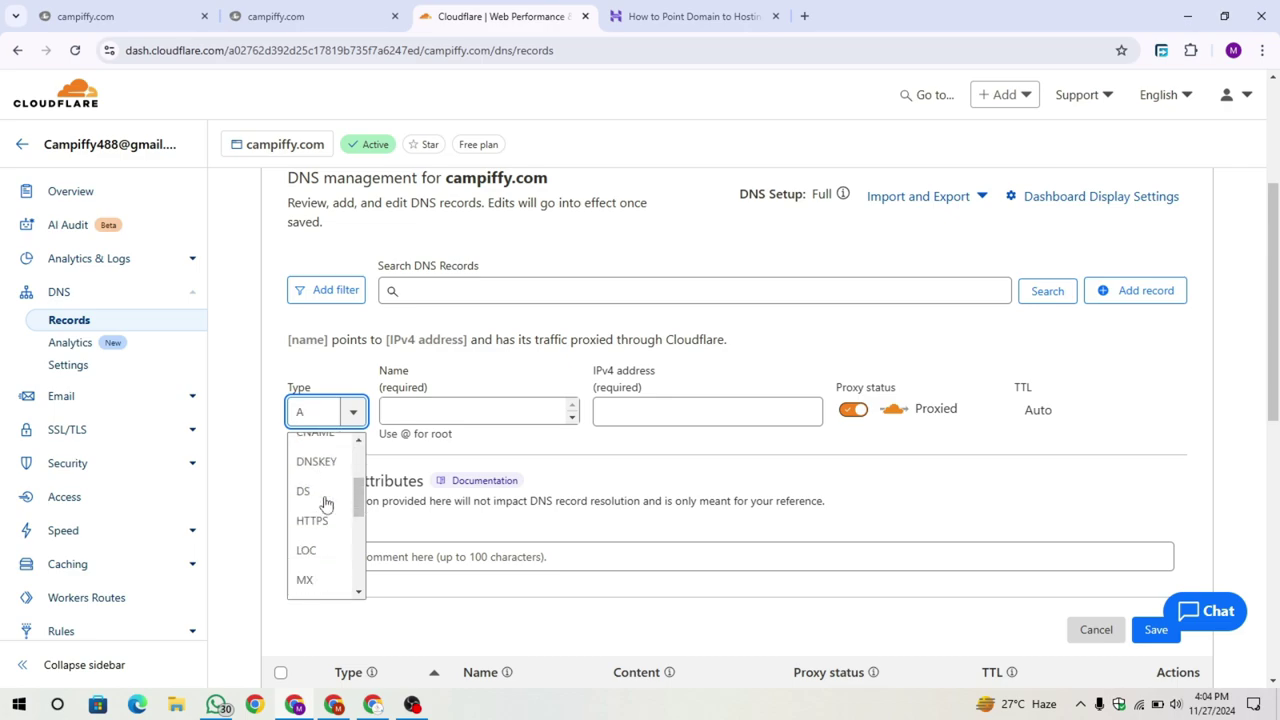
click(310, 537)
click(498, 411)
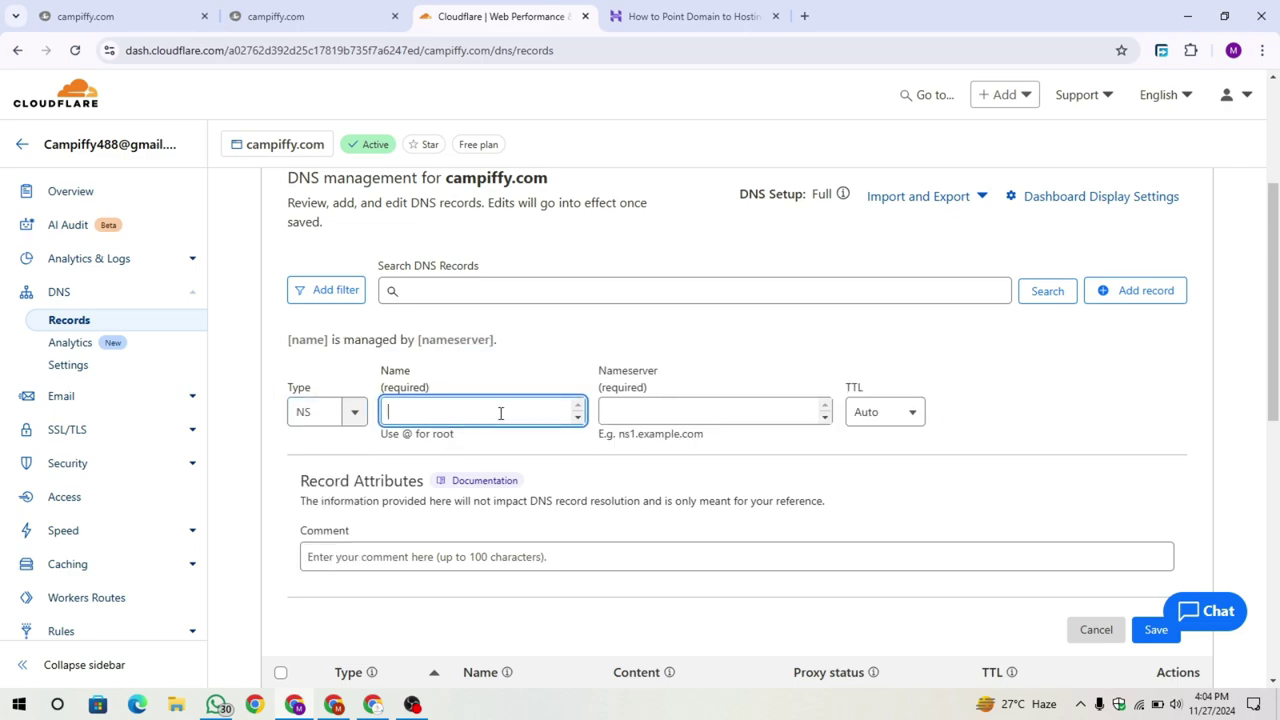
text(@)
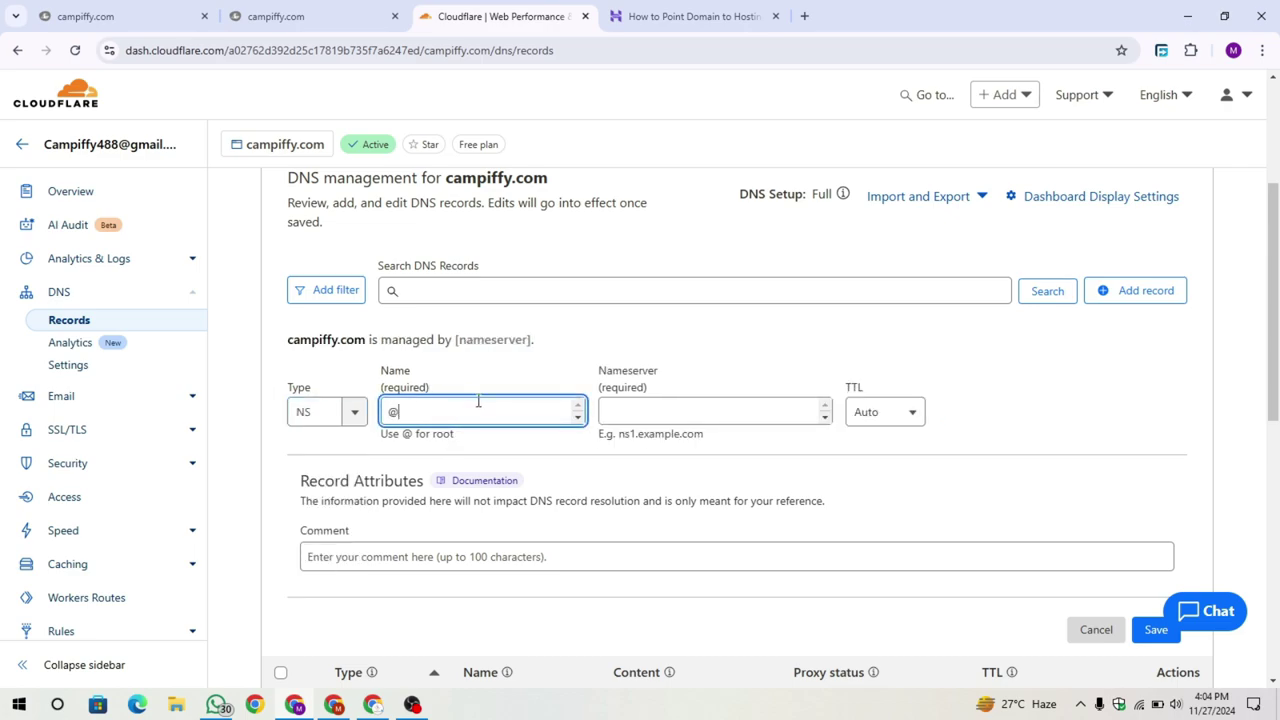
Copy ns2.dns-parking.com from the Hostinger tutorial into the second NS record's nameserver
click(665, 16)
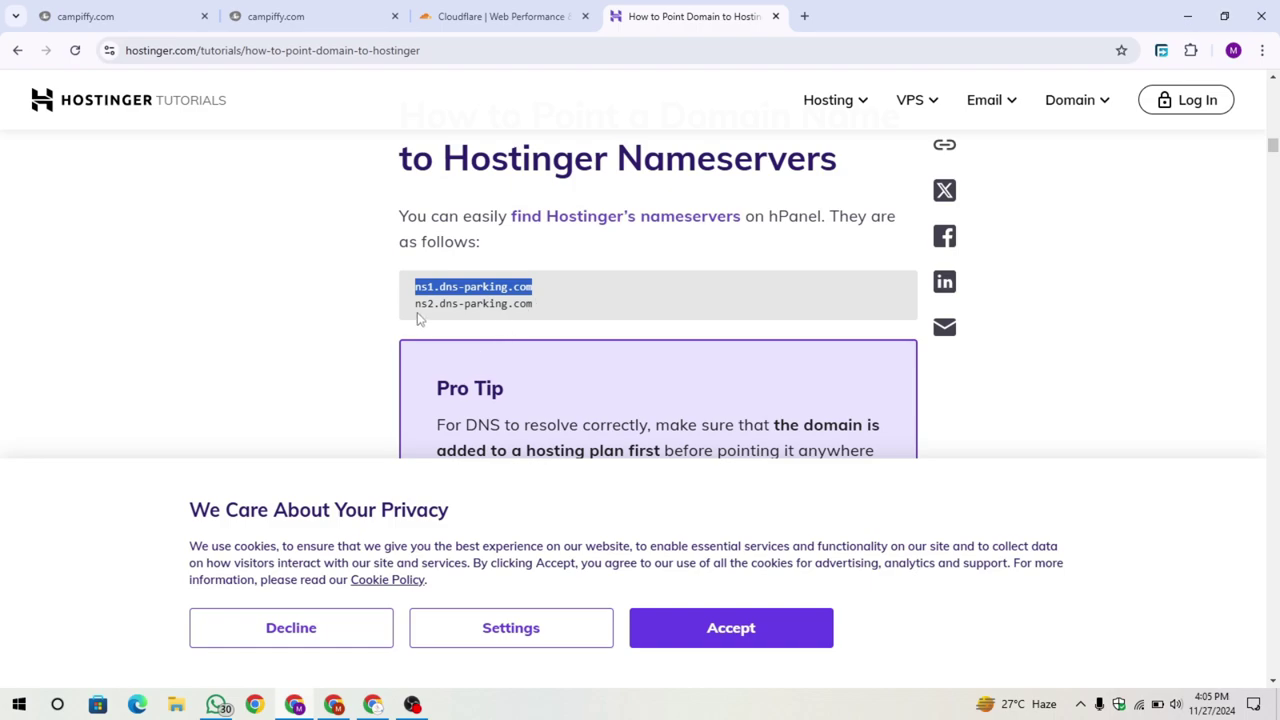
drag(416, 304, 560, 315)
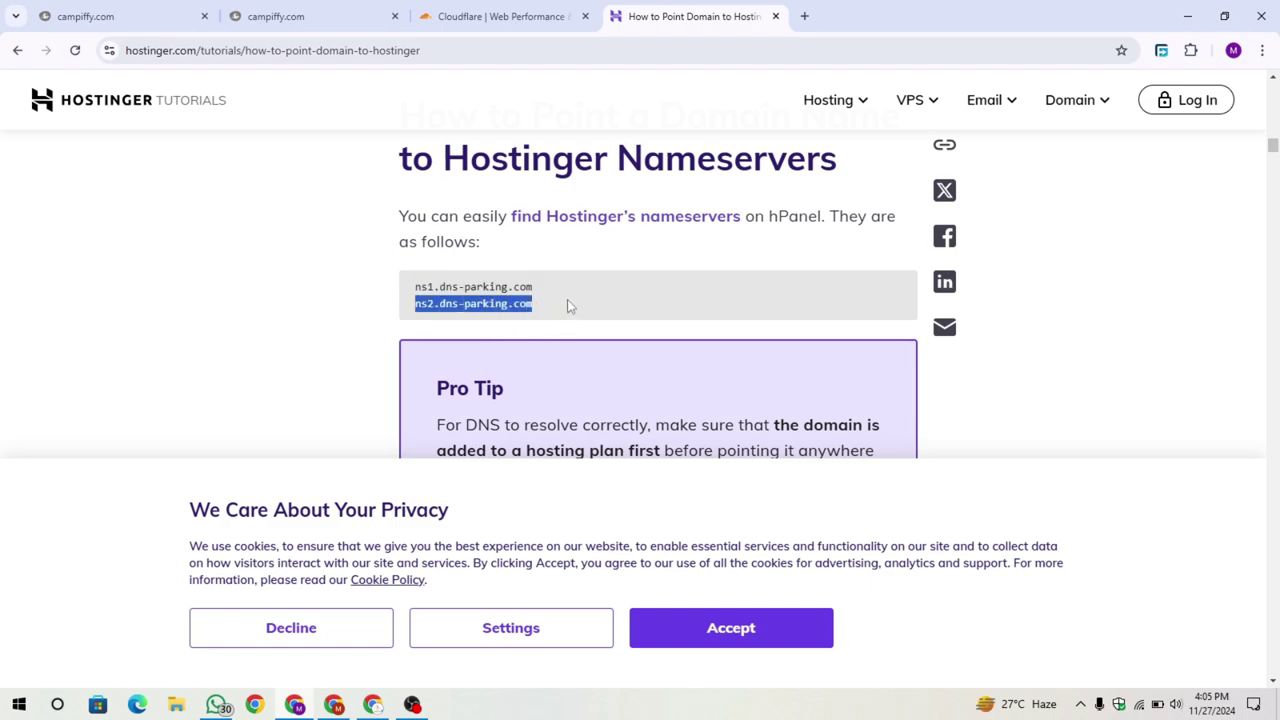
key(ctrl+c)
click(495, 16)
click(740, 408)
key(ctrl+v)
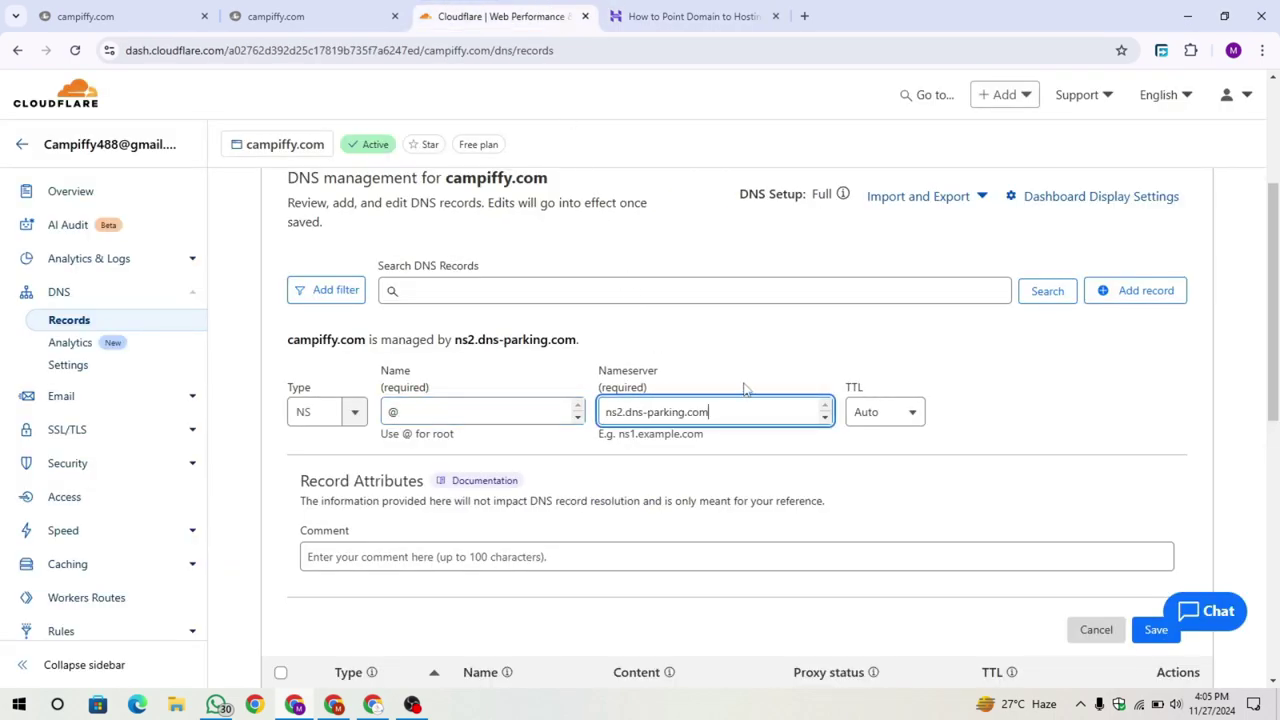
Save the ns2.dns-parking.com NS record and review the DNS record list
scroll(900, 370, down, 2)
click(1190, 443)
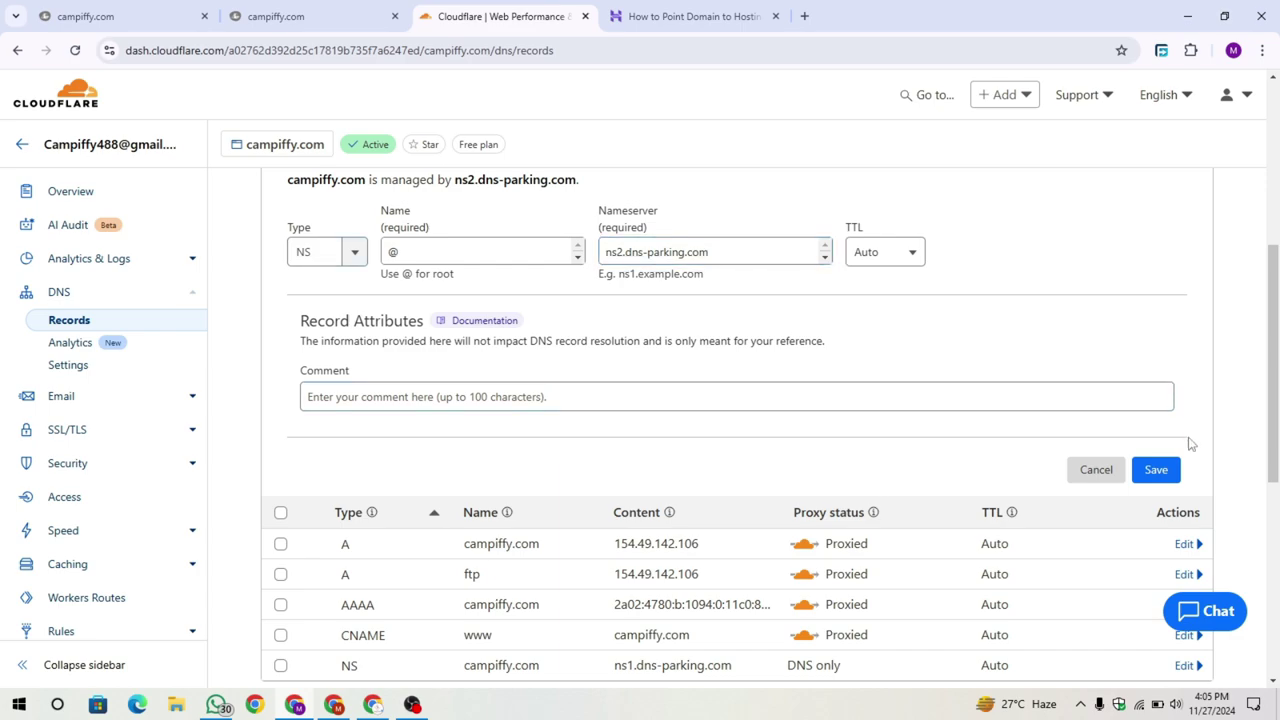
click(1176, 484)
scroll(1225, 405, down, 1)
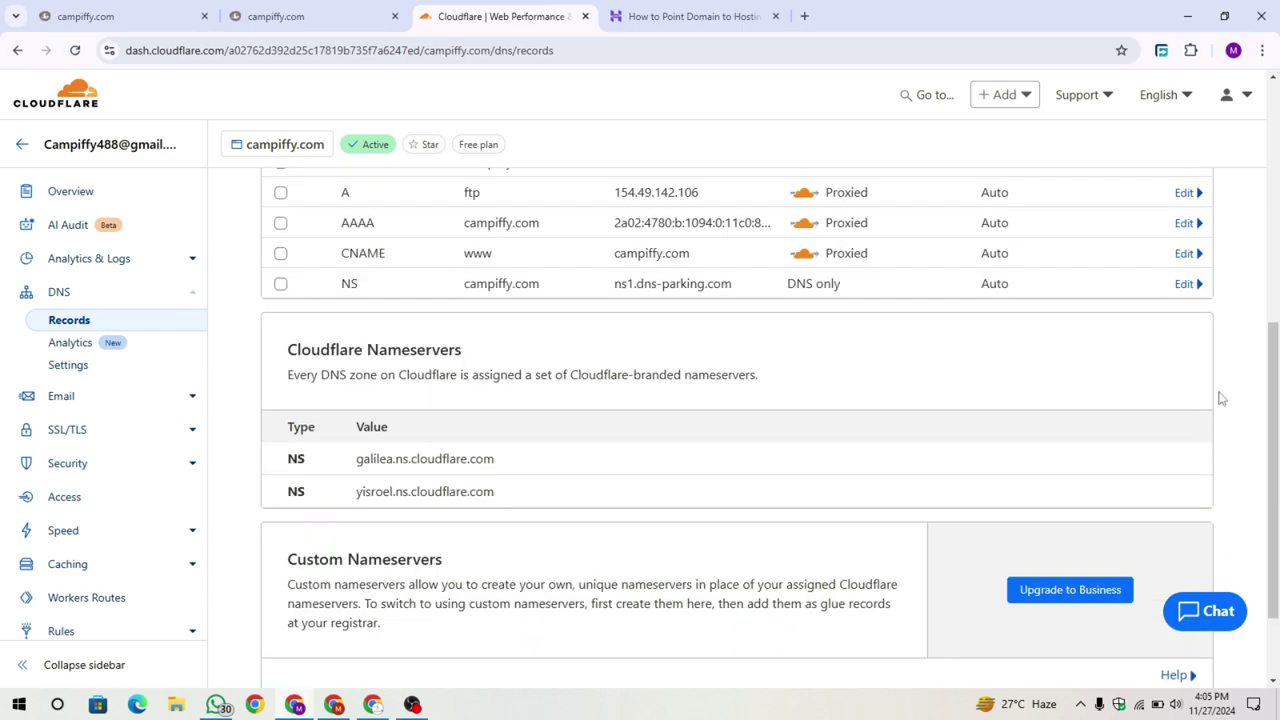
scroll(1210, 395, up, 2)
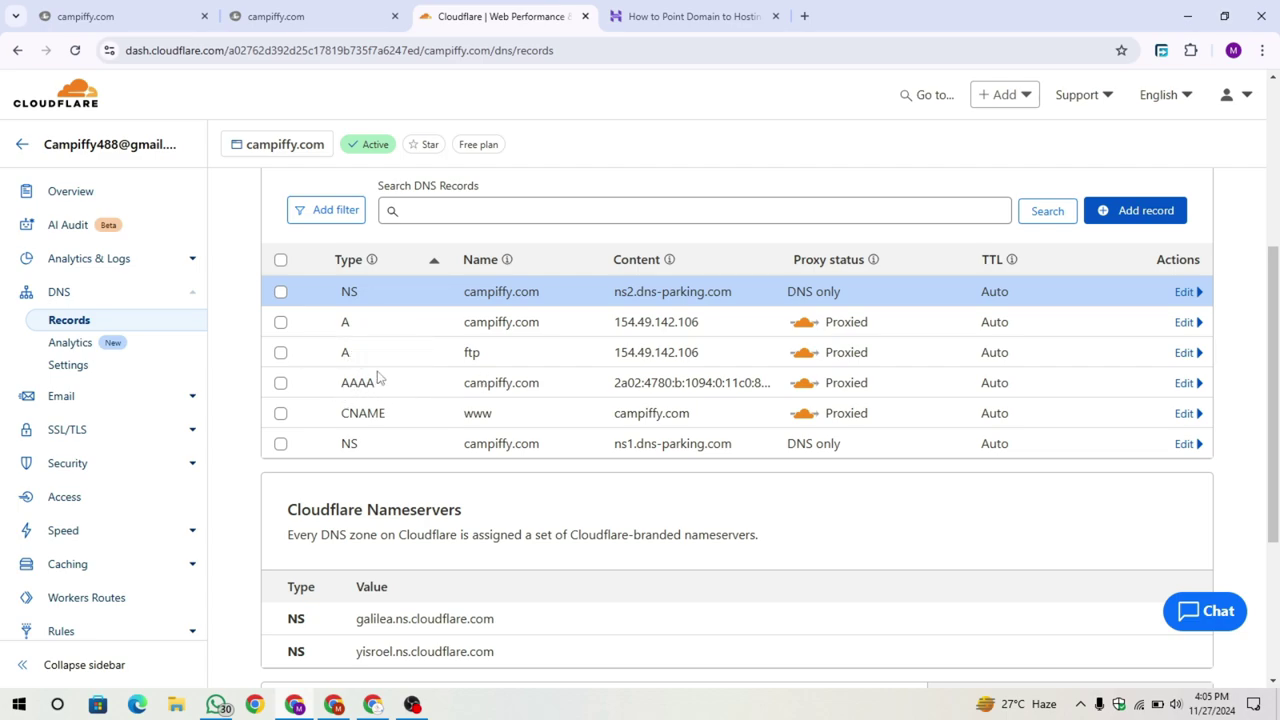
scroll(628, 432, up, 1)
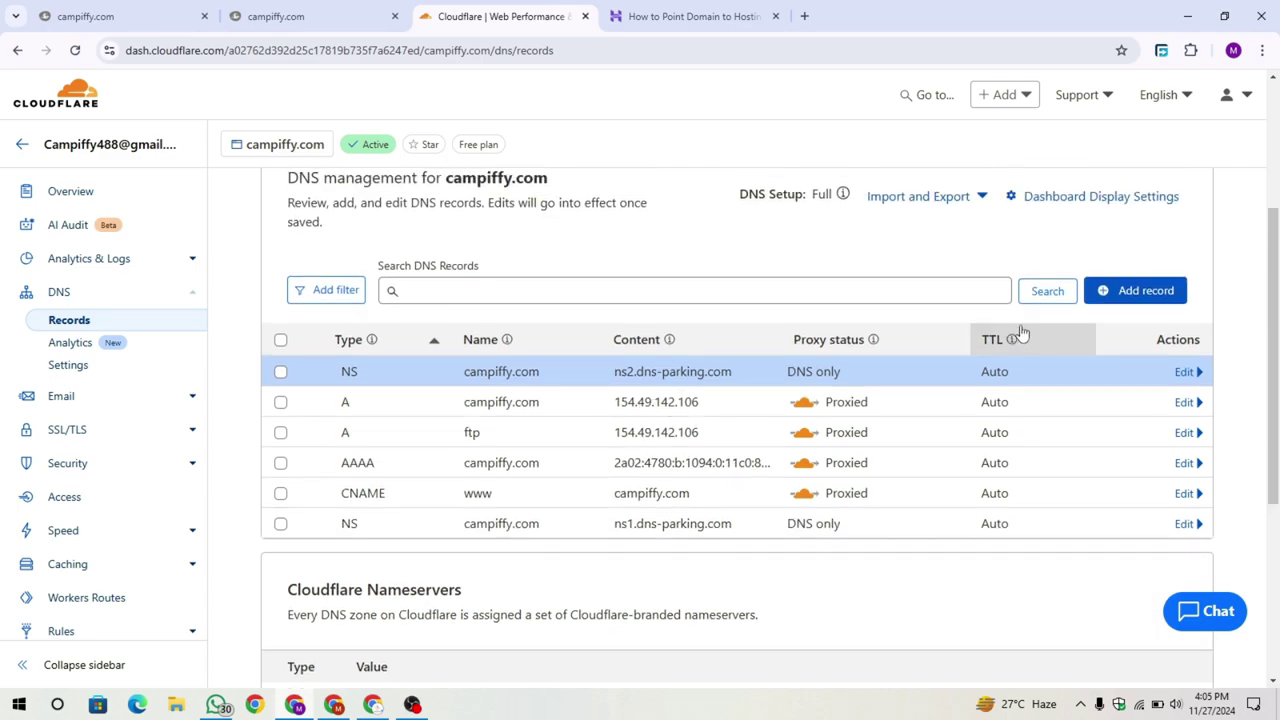
Start a new DNS record of type TXT with the name @, ready for its content
click(1145, 292)
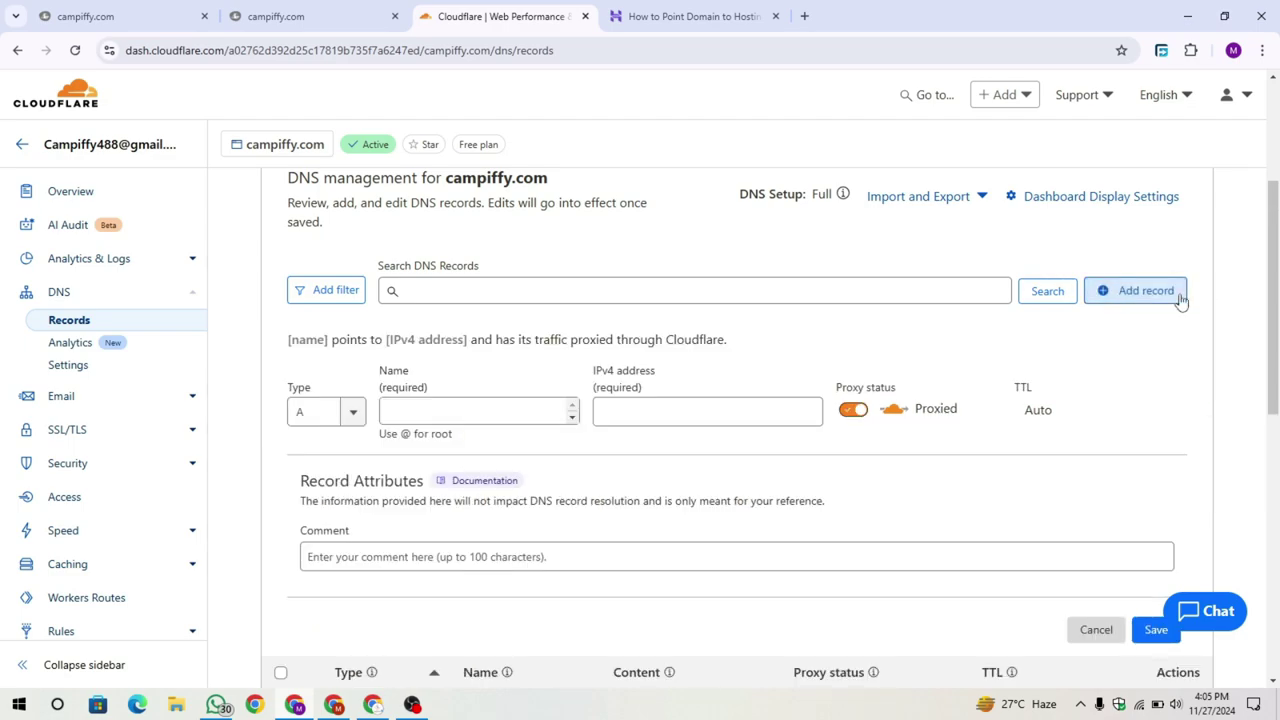
click(355, 416)
scroll(334, 517, down, 2)
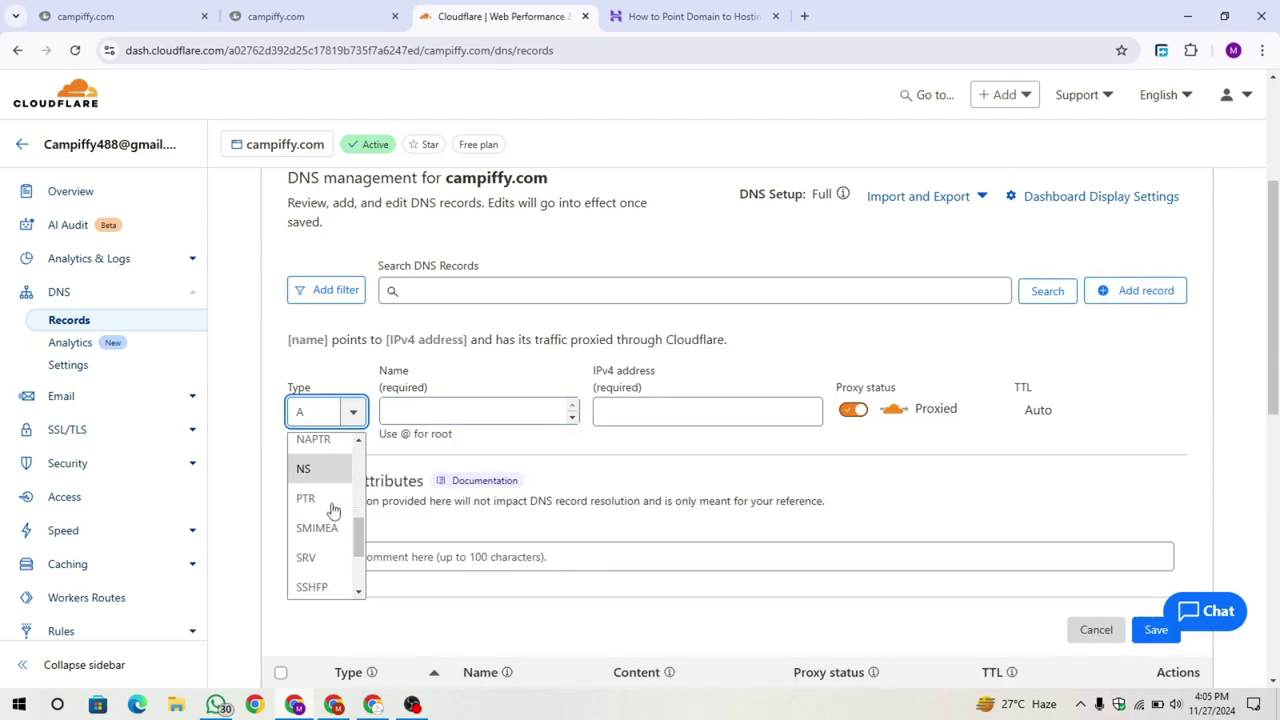
click(334, 528)
click(425, 411)
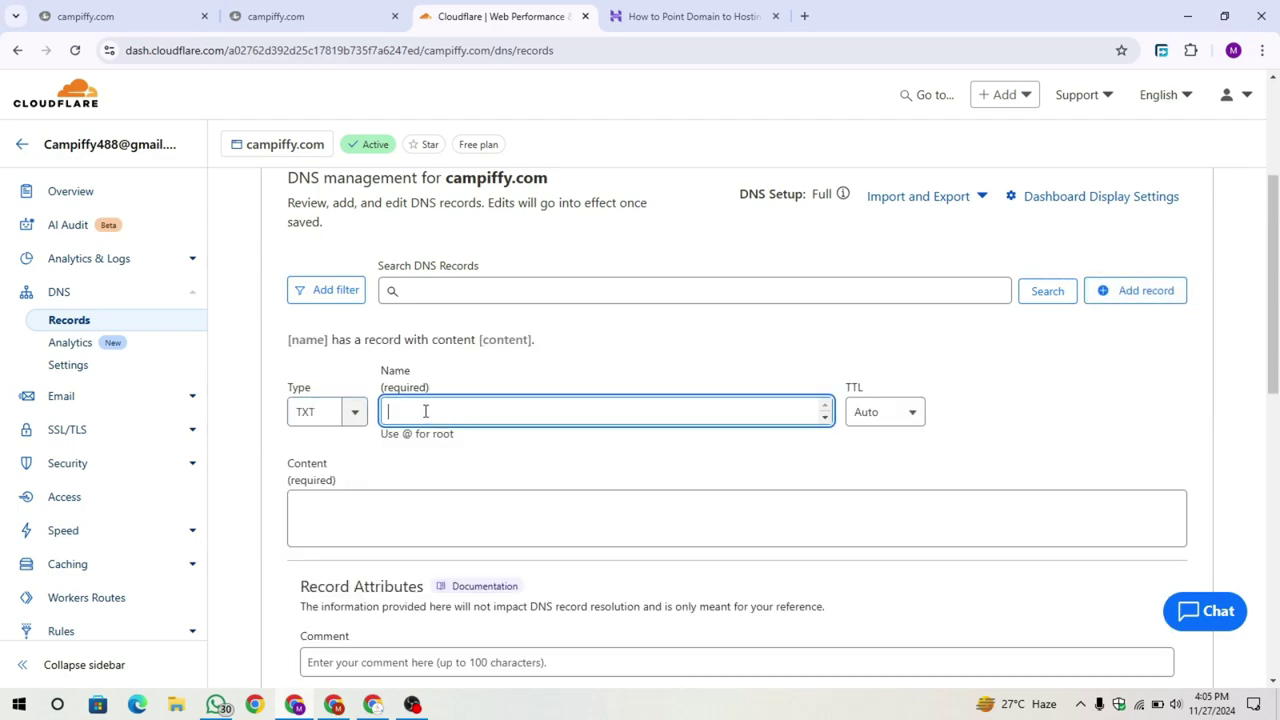
text(@)
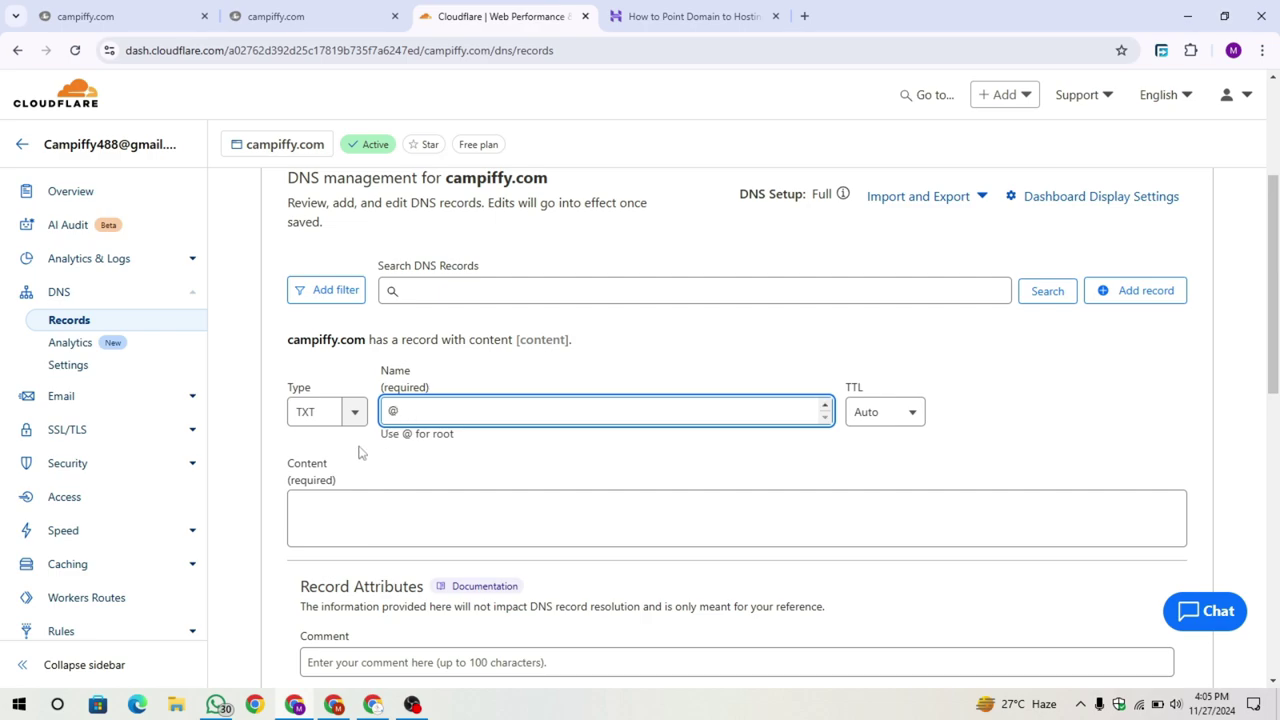
click(421, 498)
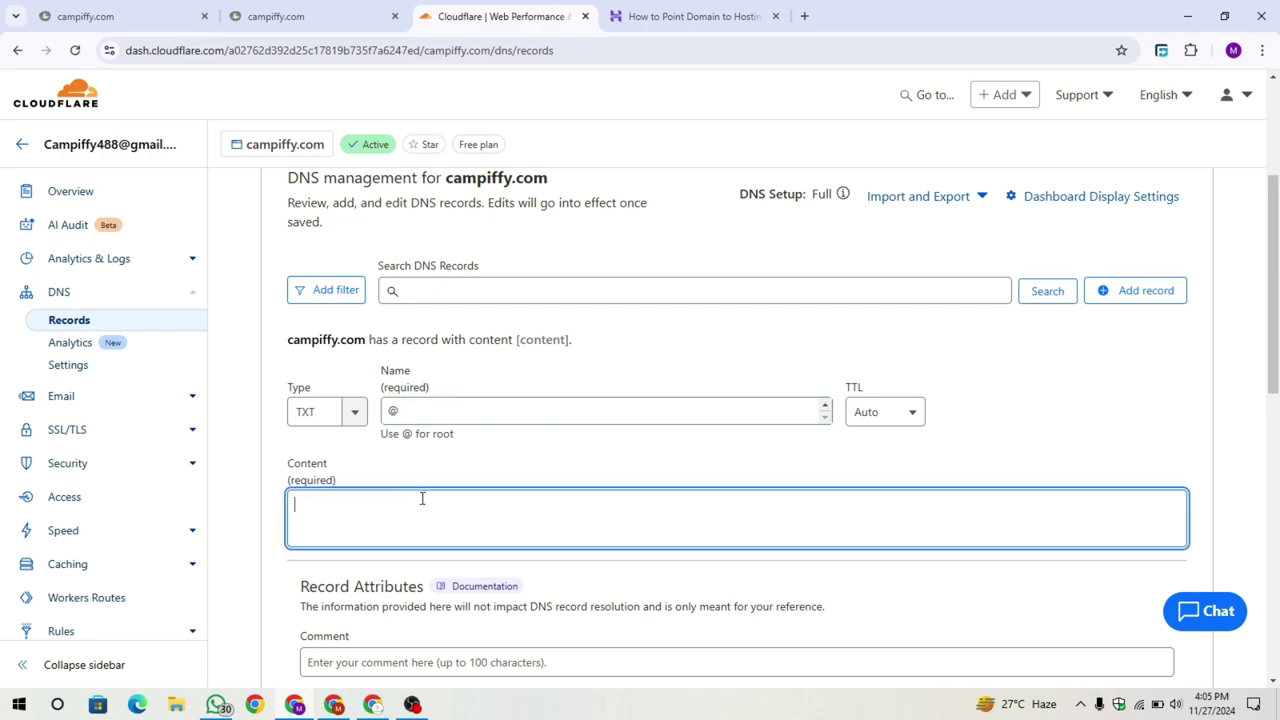
Copy the TXT value "v=spf1 include:_spf.mail.hostinger.com ~all" from Hostinger's DNS Zone Editor into the Cloudflare TXT record's content
click(321, 709)
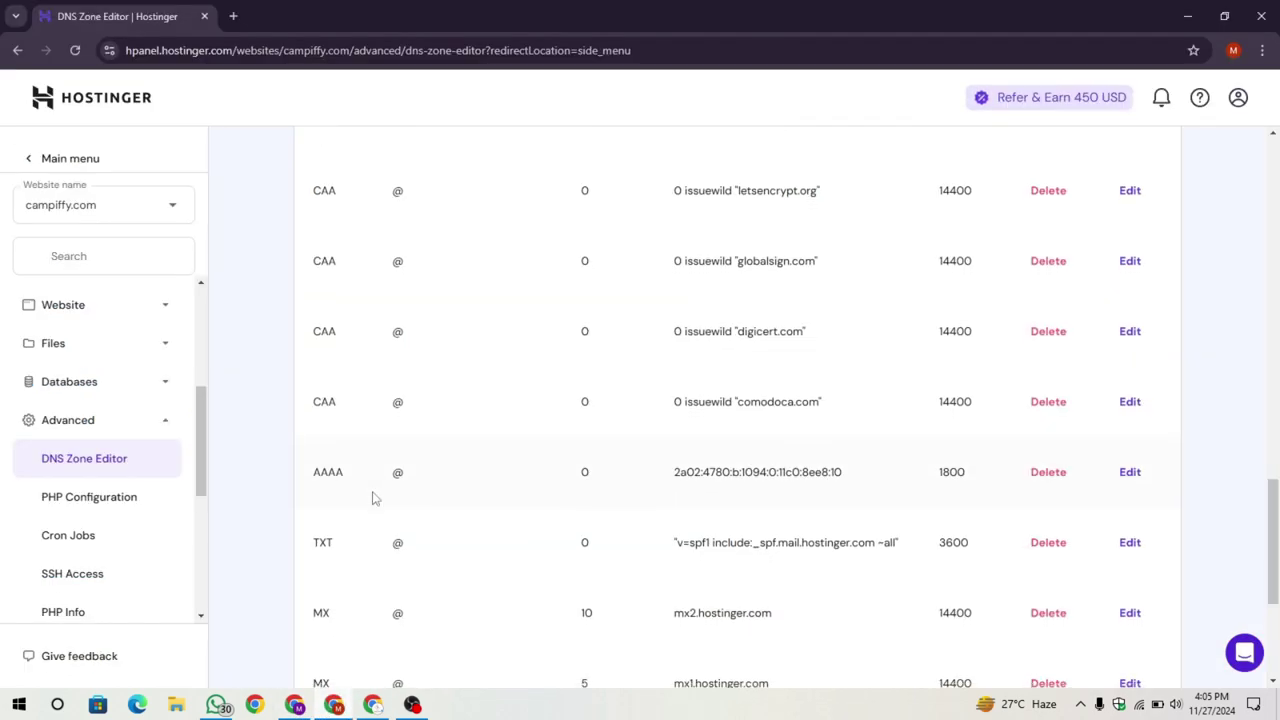
scroll(360, 440, down, 2)
drag(311, 397, 339, 398)
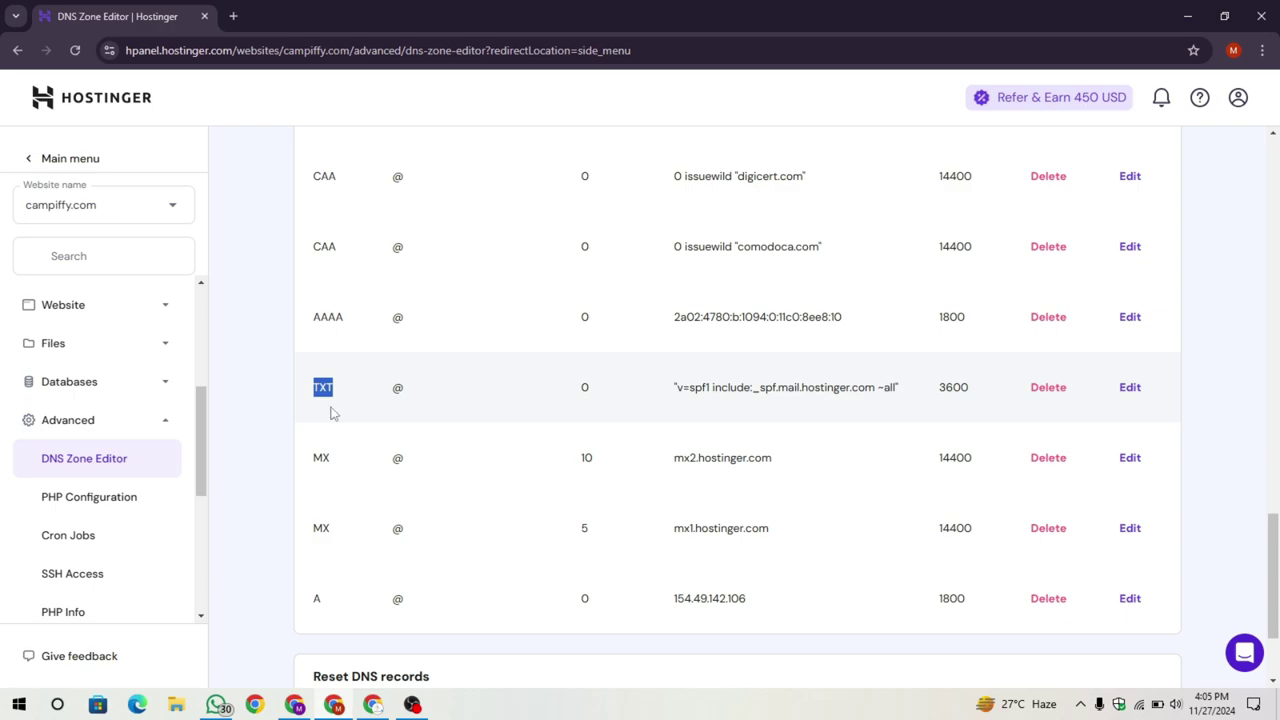
click(333, 413)
click(1135, 390)
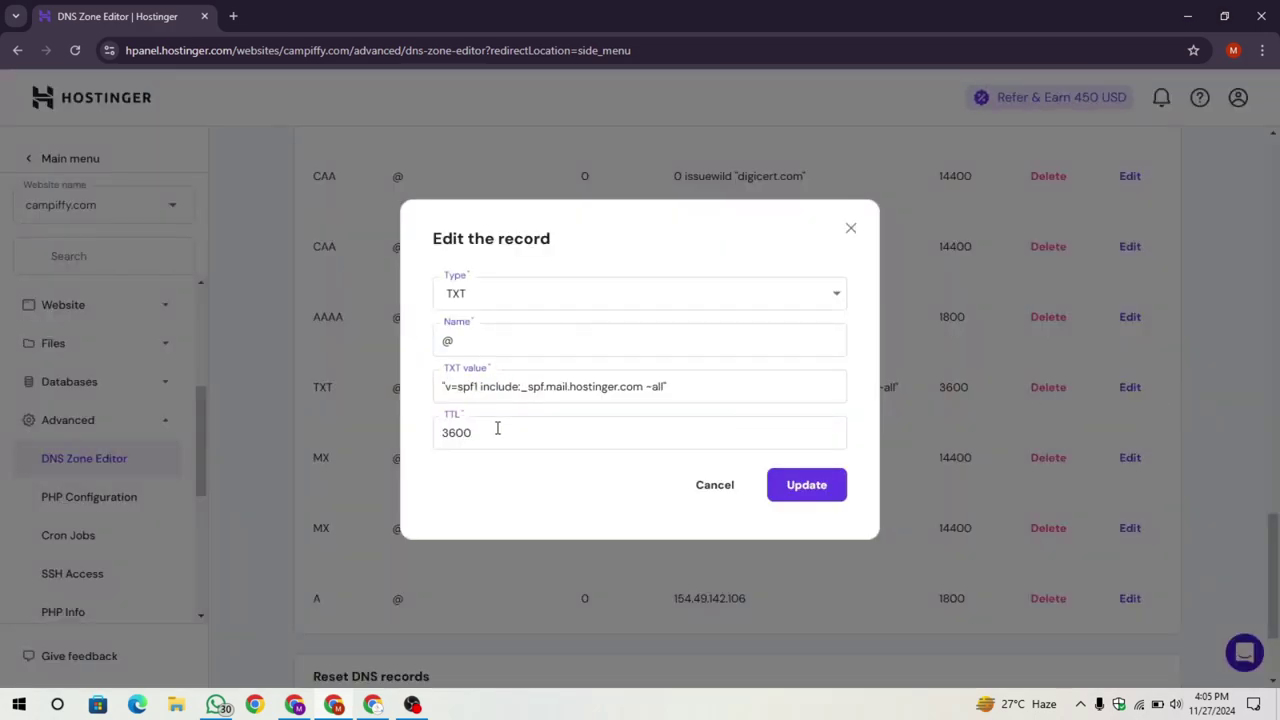
drag(737, 386, 420, 387)
key(ctrl+c)
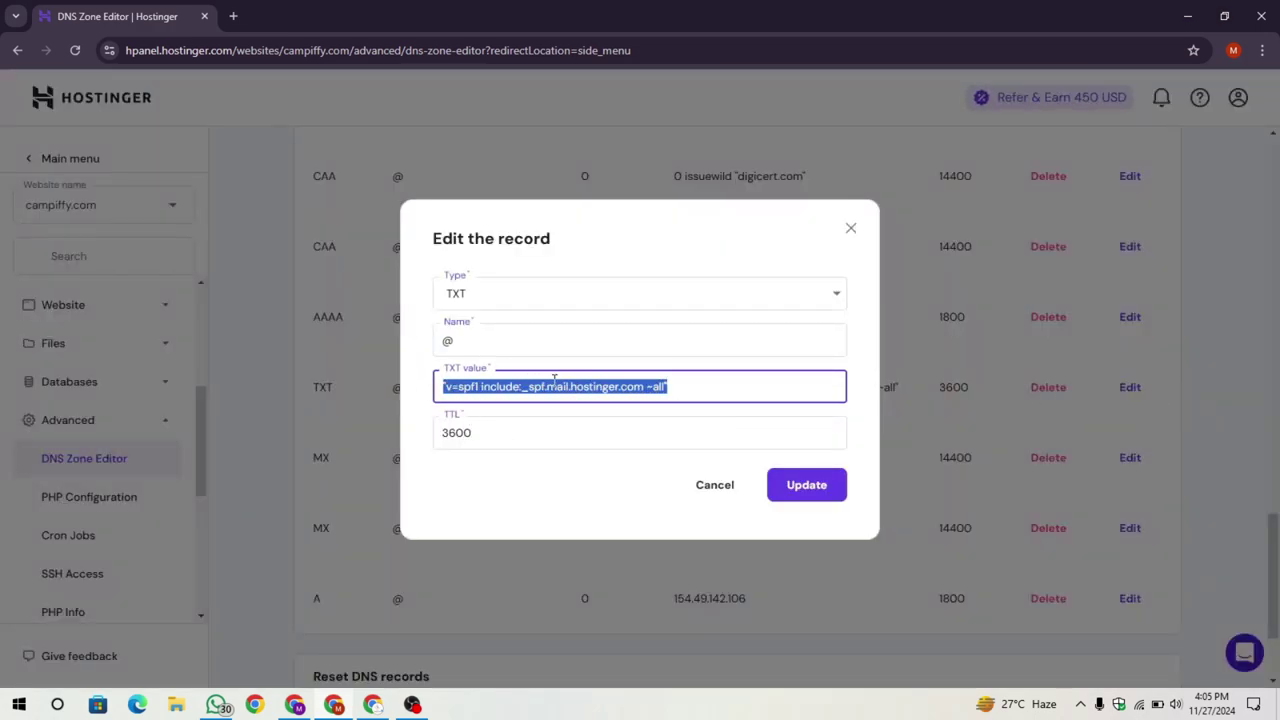
click(714, 486)
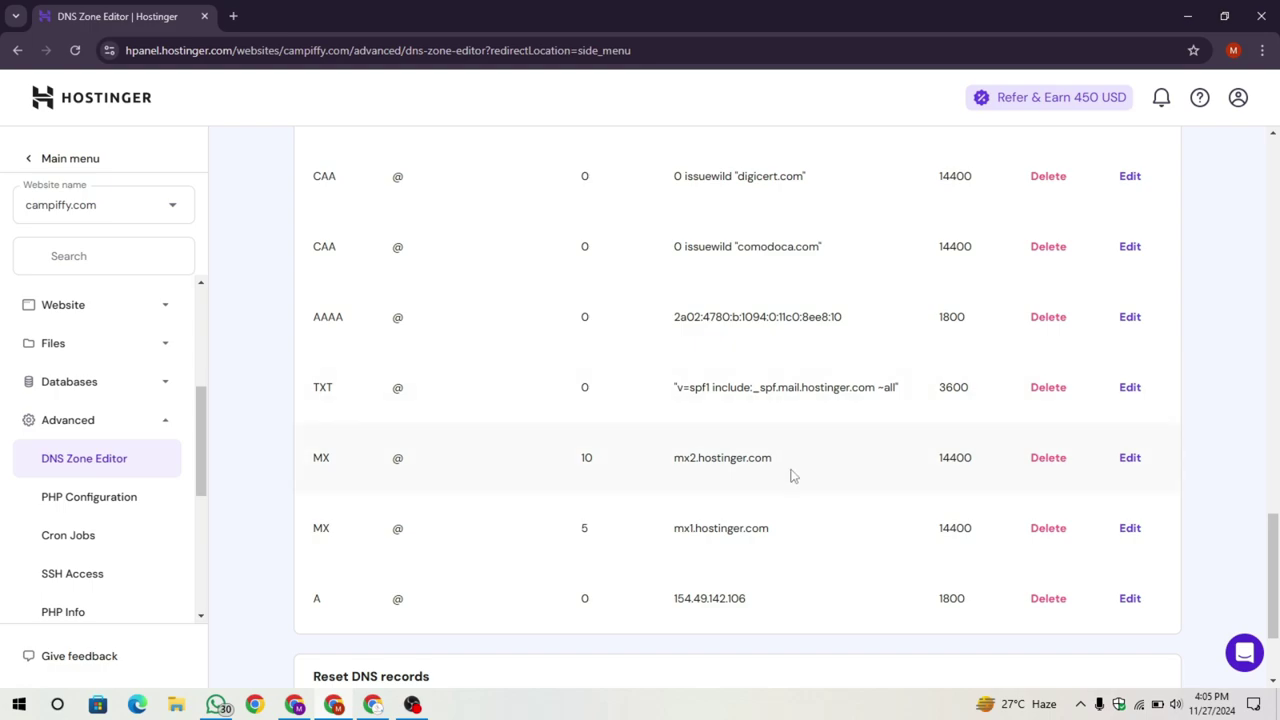
click(300, 706)
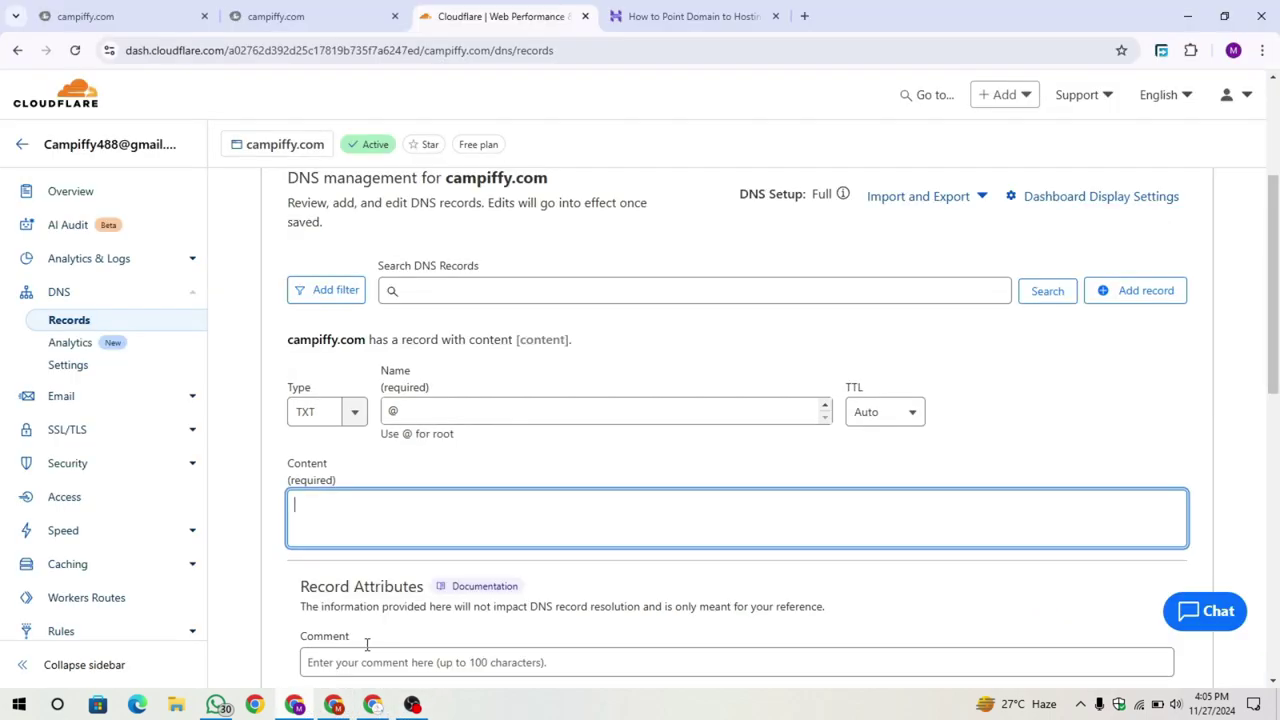
key(ctrl+v)
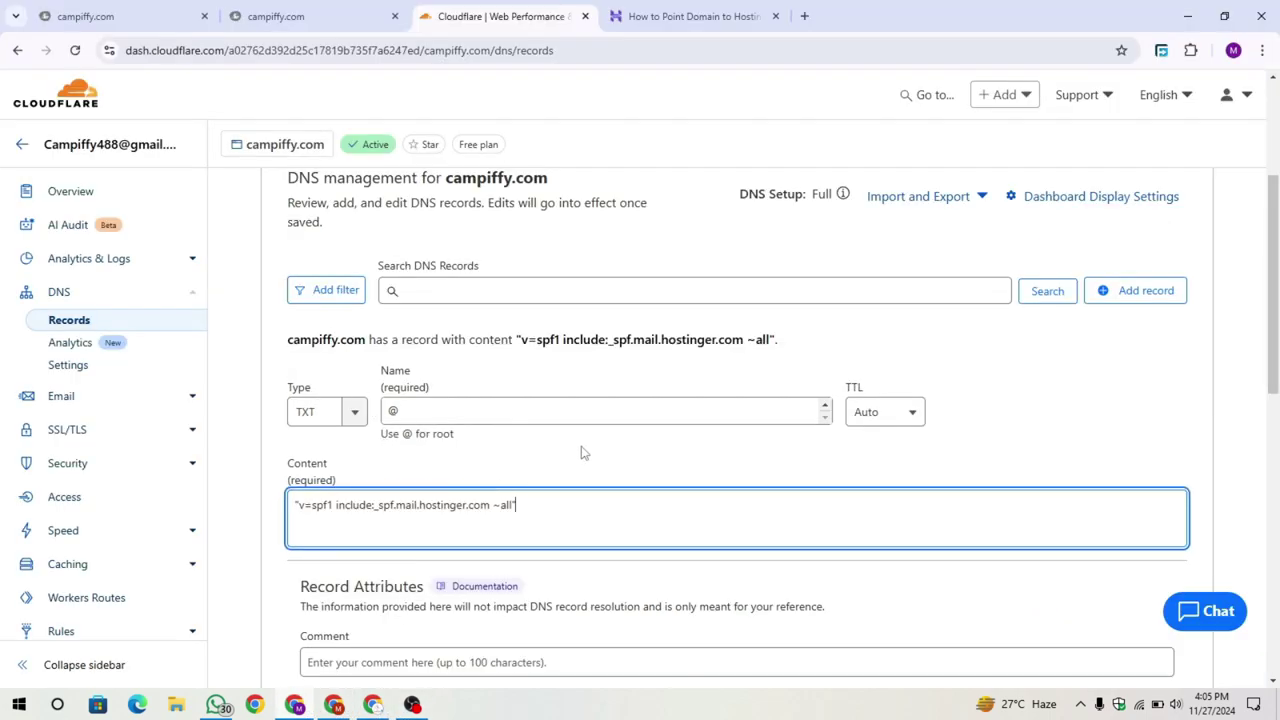
Save the TXT record for campiffy.com and check it in the DNS record list
scroll(583, 451, down, 1)
scroll(565, 375, down, 1)
click(1156, 575)
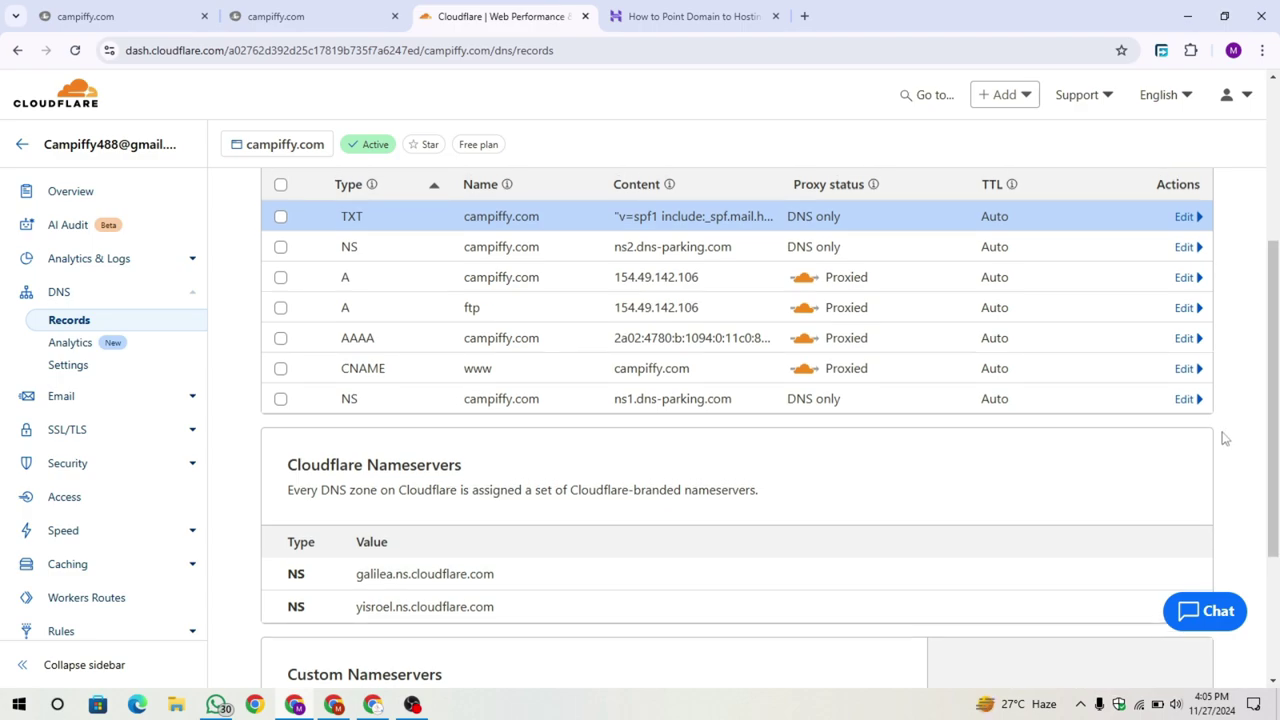
scroll(648, 427, up, 1)
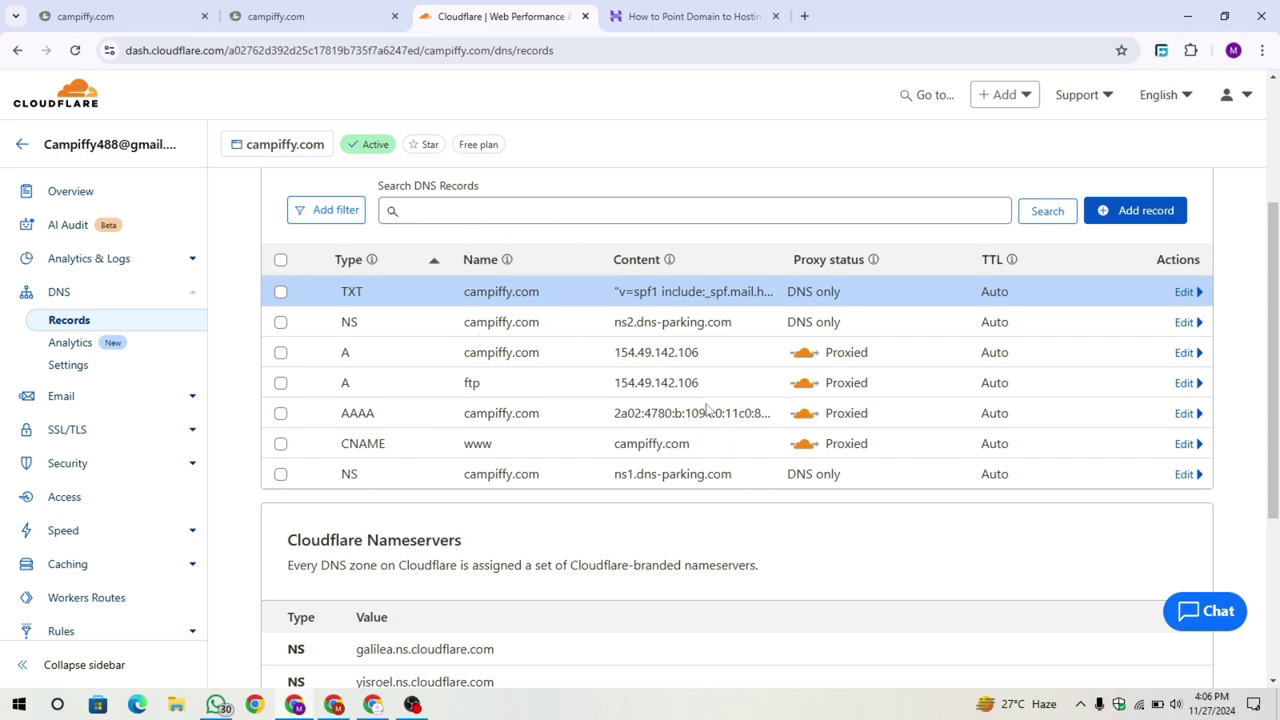
scroll(710, 410, up, 2)
Reload the campiffy.com home page and the site's WordPress dashboard to check whether both load
click(300, 16)
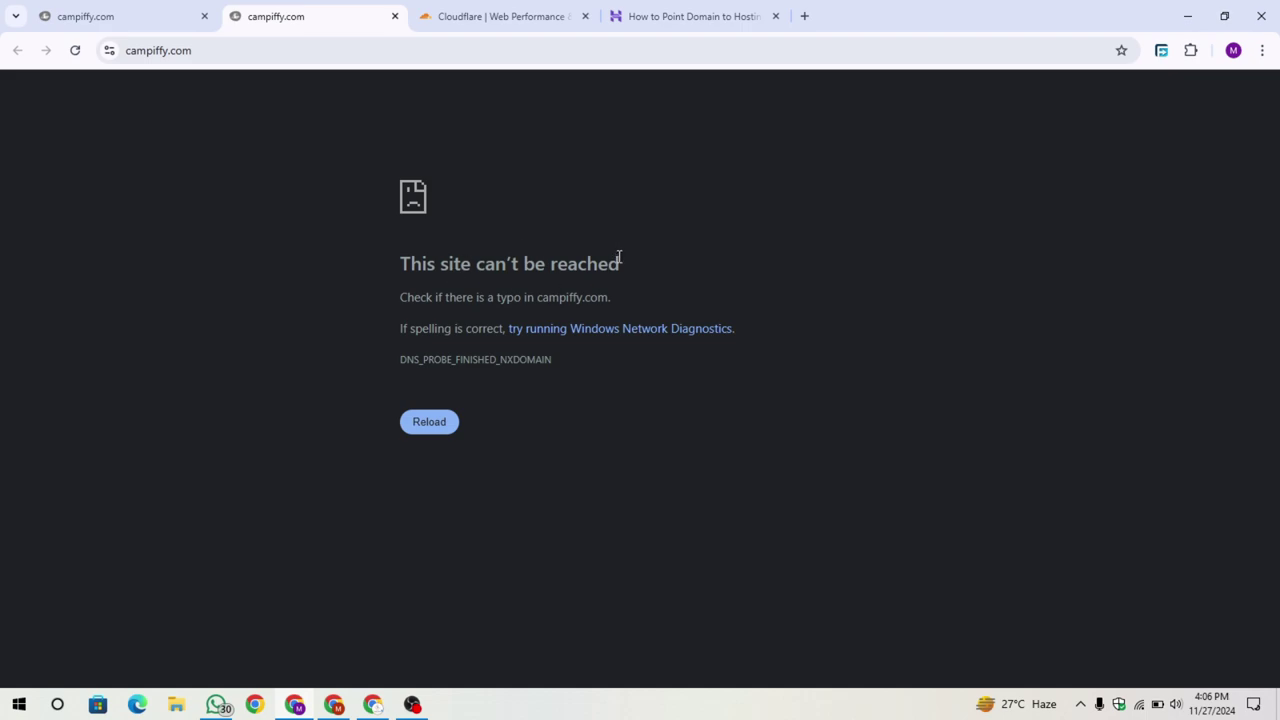
click(78, 53)
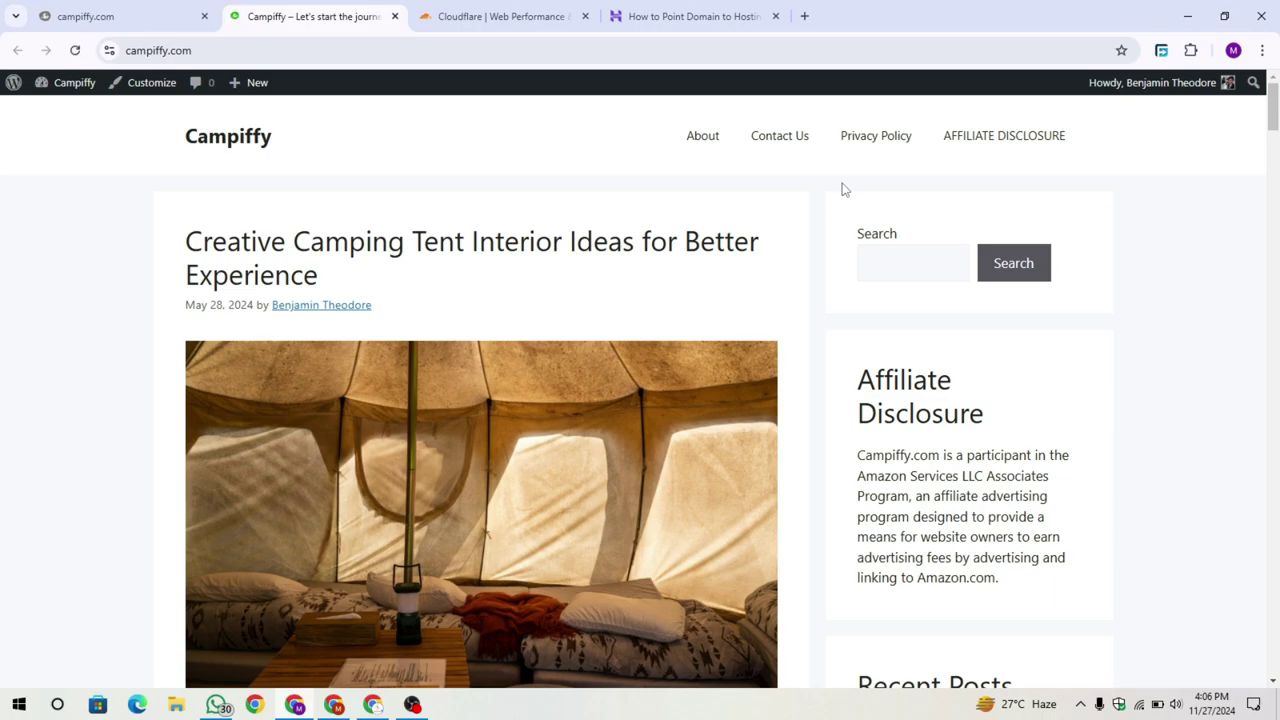
scroll(694, 320, down, 20)
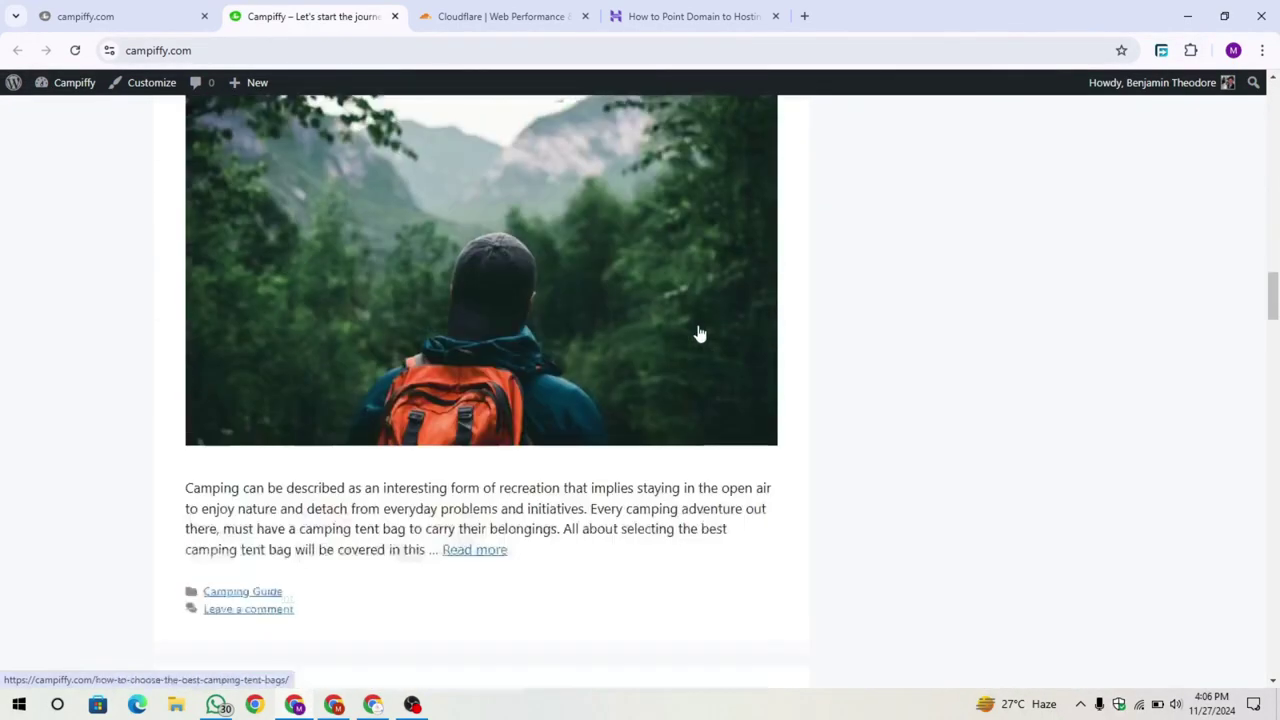
scroll(697, 331, up, 20)
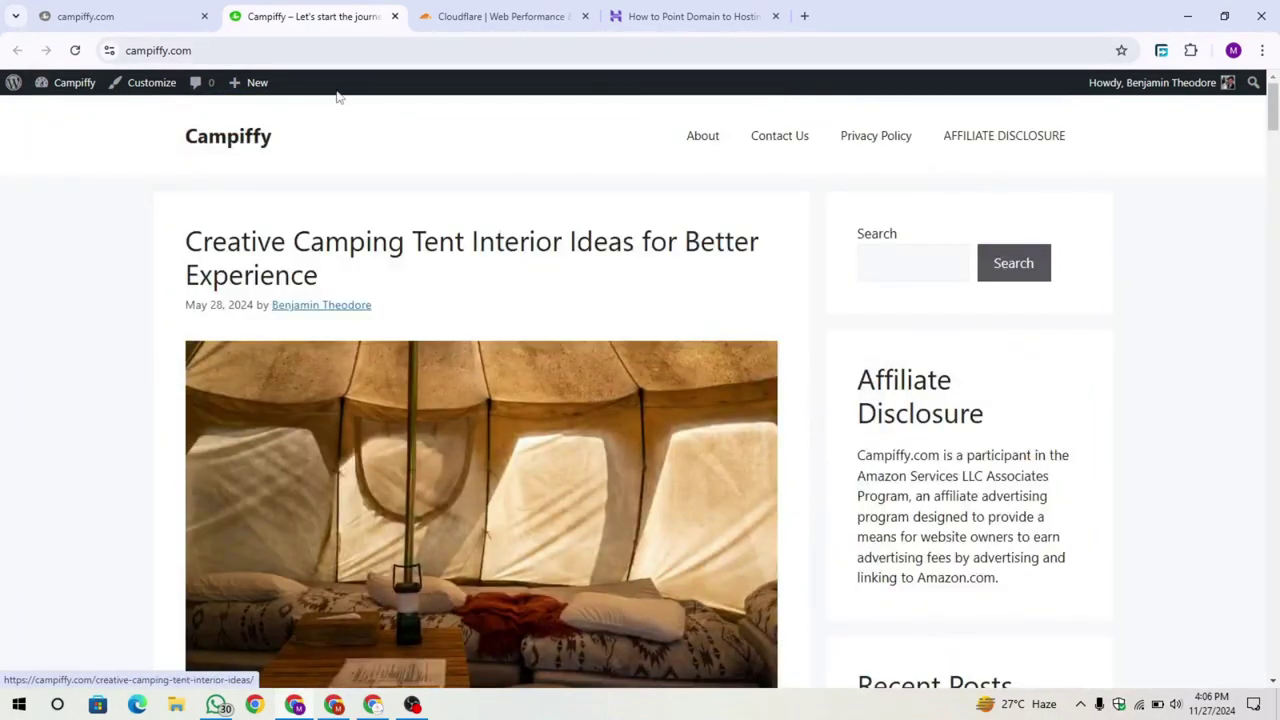
click(76, 50)
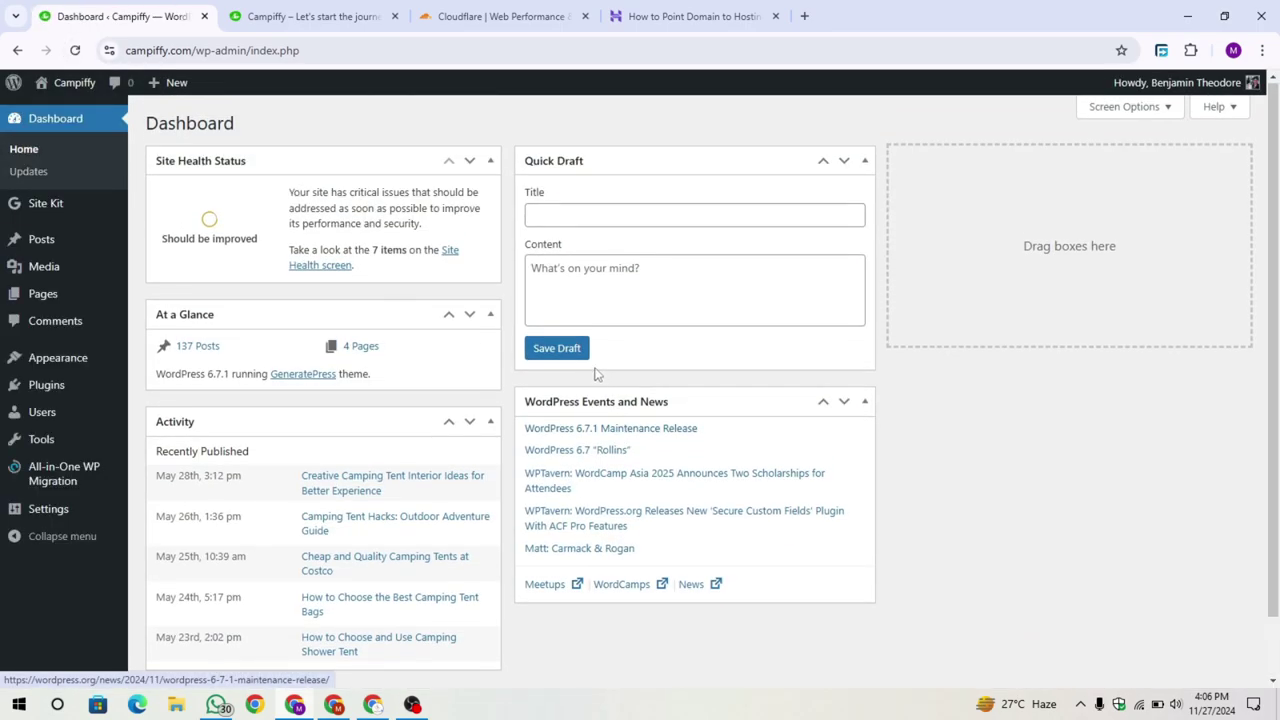
Return to Cloudflare's DNS records page and review the complete record list for campiffy.com
key(ctrl+3)
scroll(850, 480, down, 10)
scroll(850, 480, up, 10)
scroll(1208, 408, down, 3)
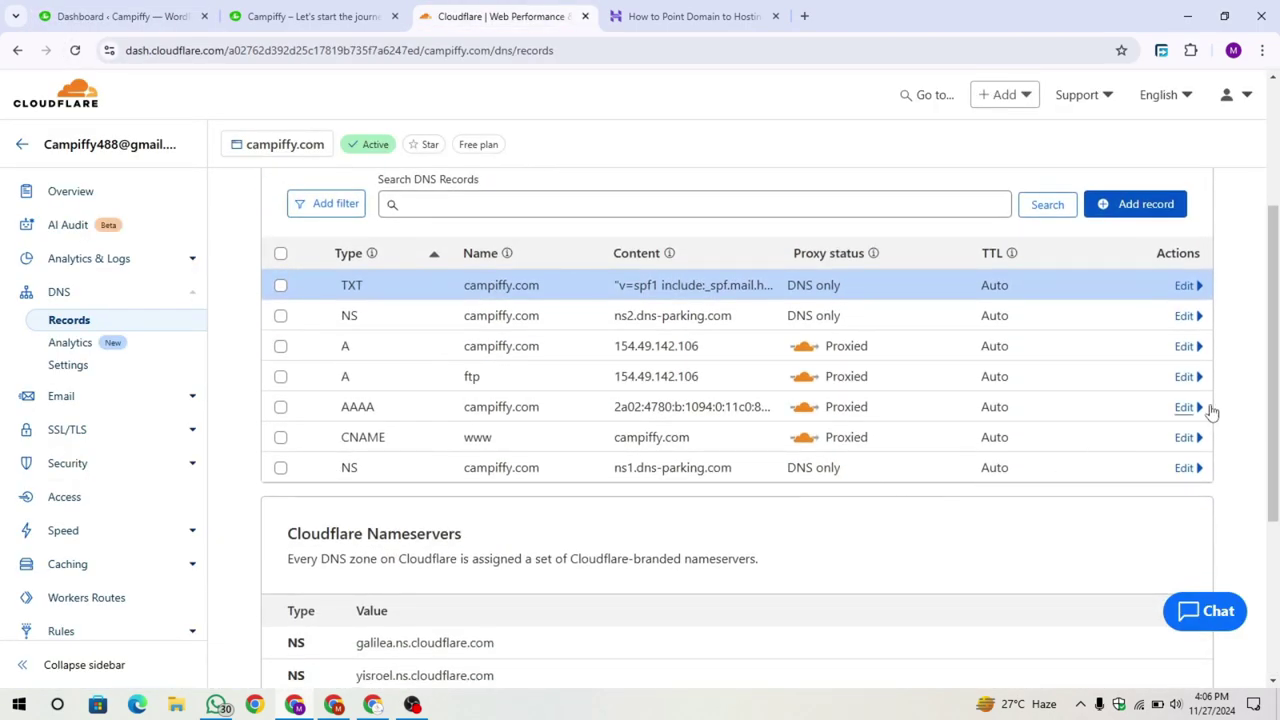
scroll(1225, 402, up, 1)
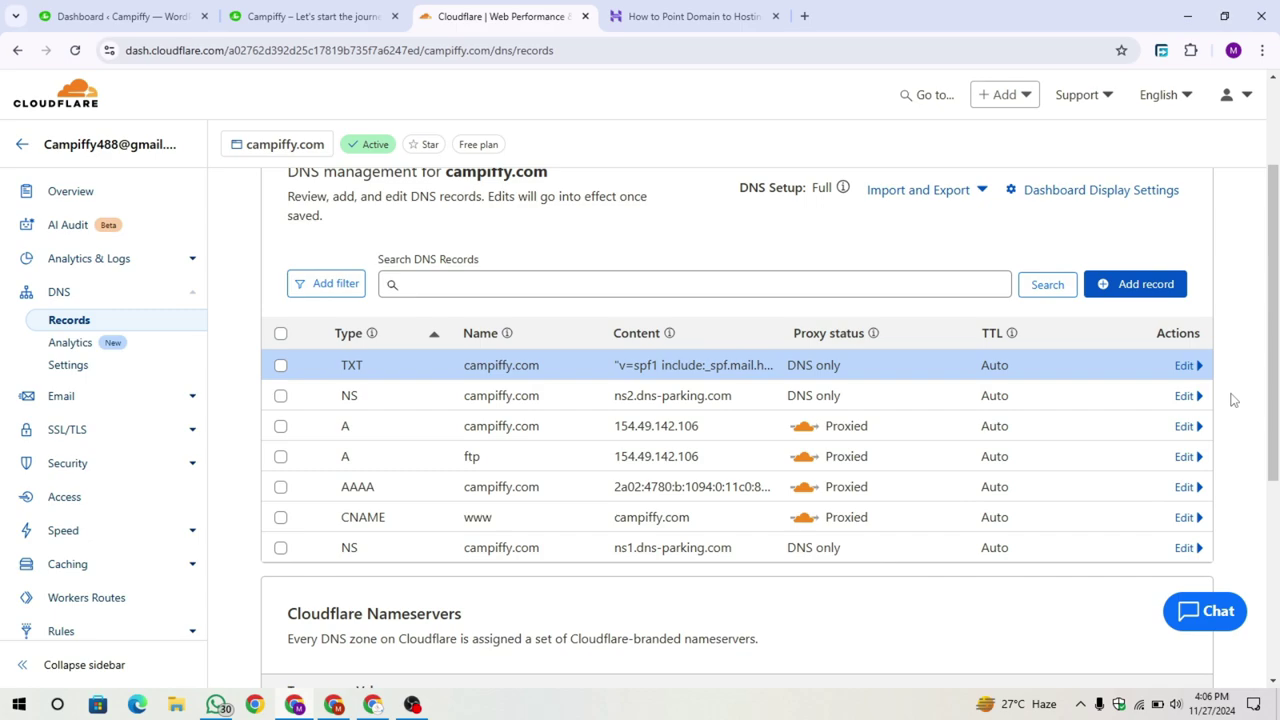